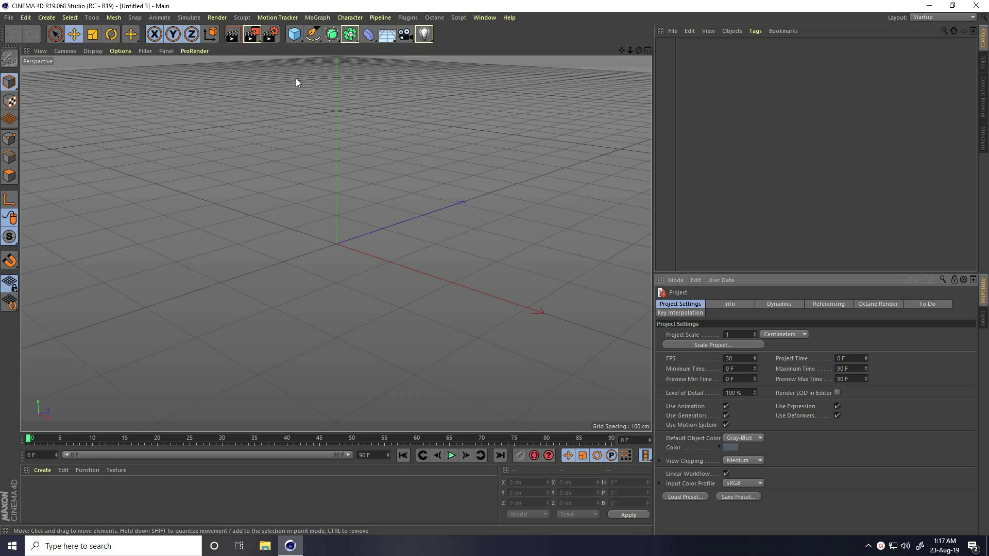
# Step: Add a cube primitive and set the viewport display to Gouraud Shading (Lines)
pyautogui.moveTo(294, 33); pyautogui.dragTo(391, 51)
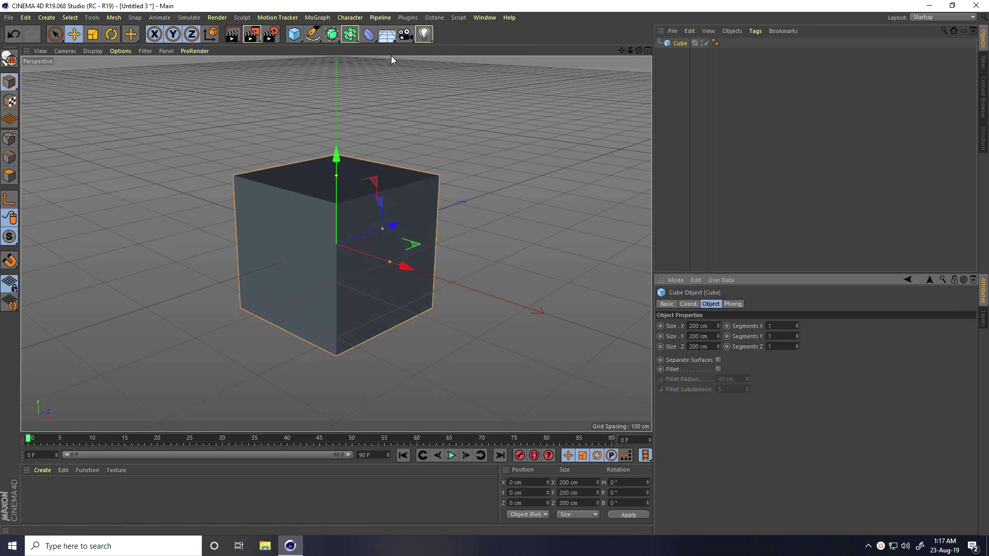
pyautogui.click(93, 50)
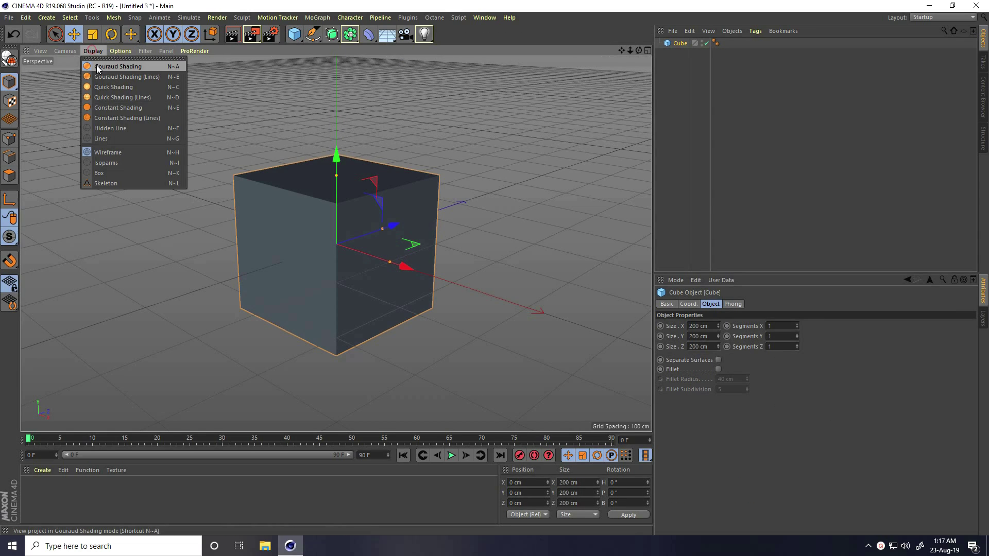
pyautogui.click(128, 77)
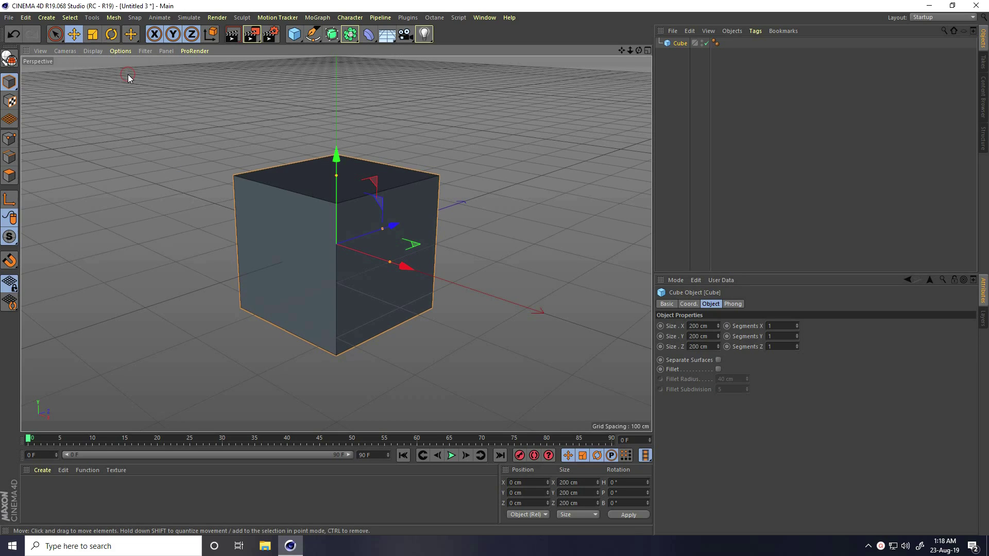
pyautogui.moveTo(471, 248); pyautogui.dragTo(483, 245)
pyautogui.press('t')
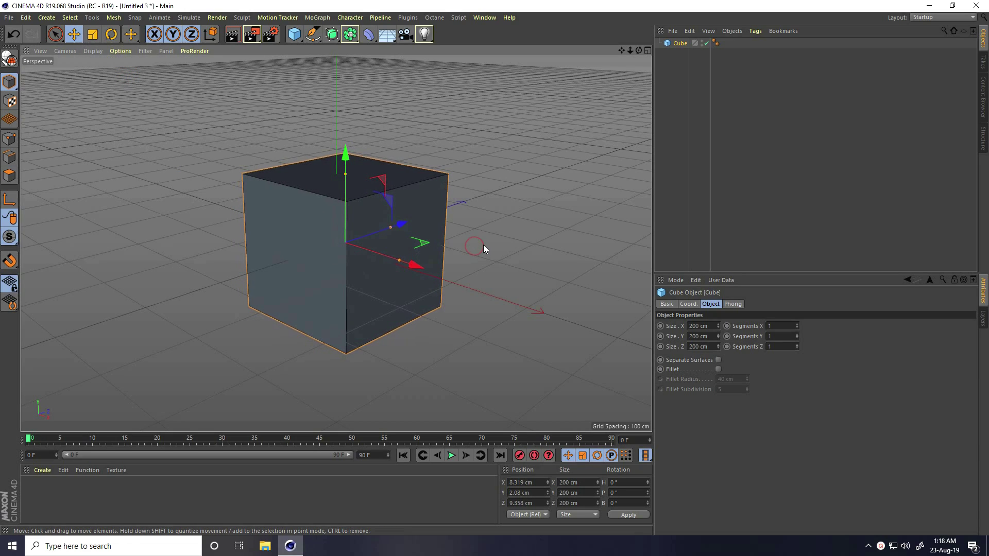
pyautogui.hotkey('ctrl', 'z')
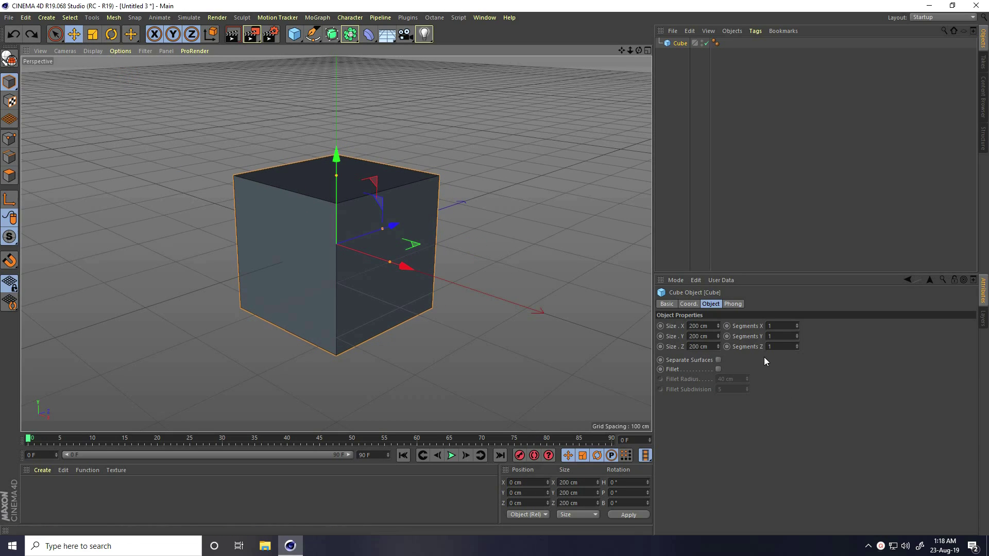
# Step: Set the cube's X, Y and Z sizes to 300 cm each
pyautogui.click(707, 326)
pyautogui.press('Tab')
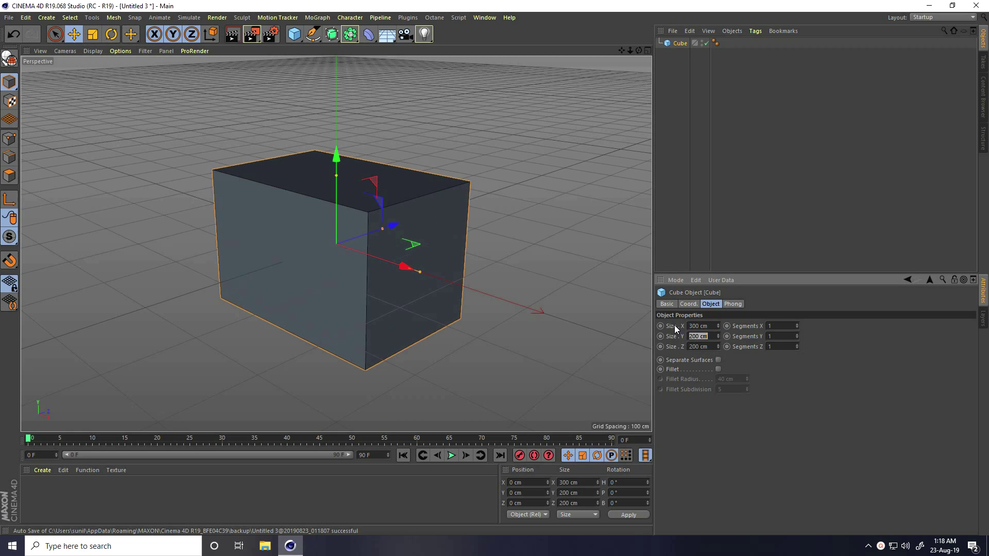
pyautogui.write('300')
pyautogui.press('Return')
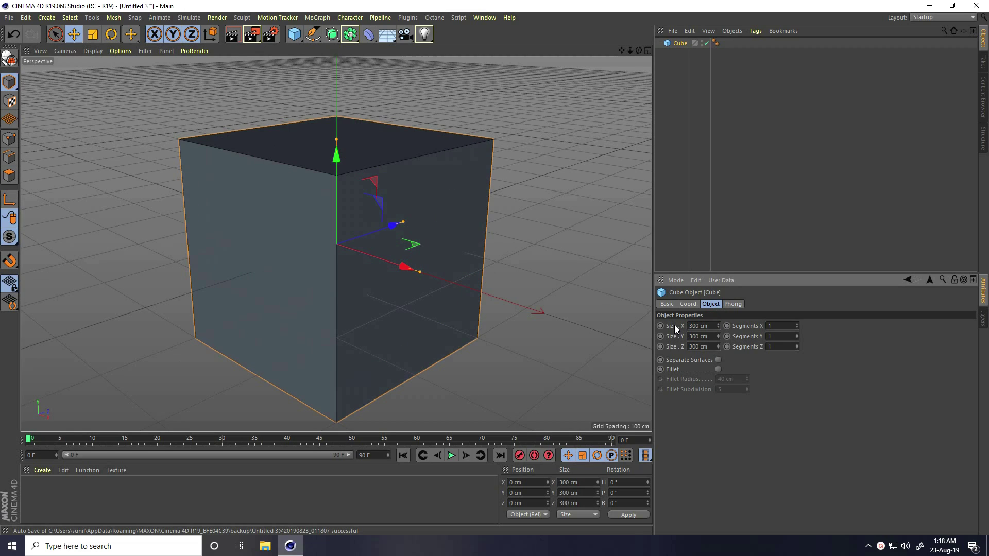
# Step: Divide the cube into 3 segments along each of the X, Y and Z axes
pyautogui.click(796, 324)
pyautogui.click(796, 324)
pyautogui.click(796, 334)
pyautogui.click(796, 334)
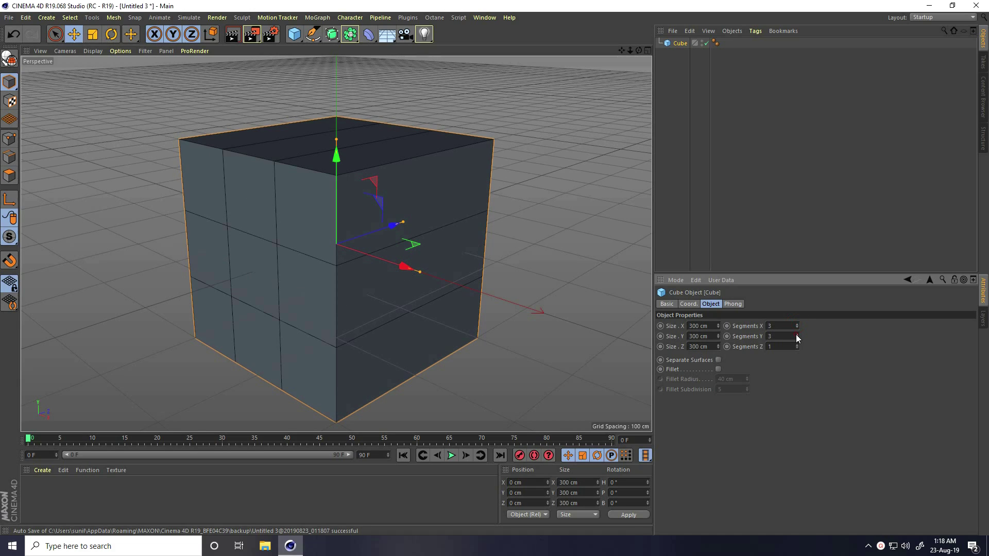
pyautogui.click(796, 344)
pyautogui.click(797, 344)
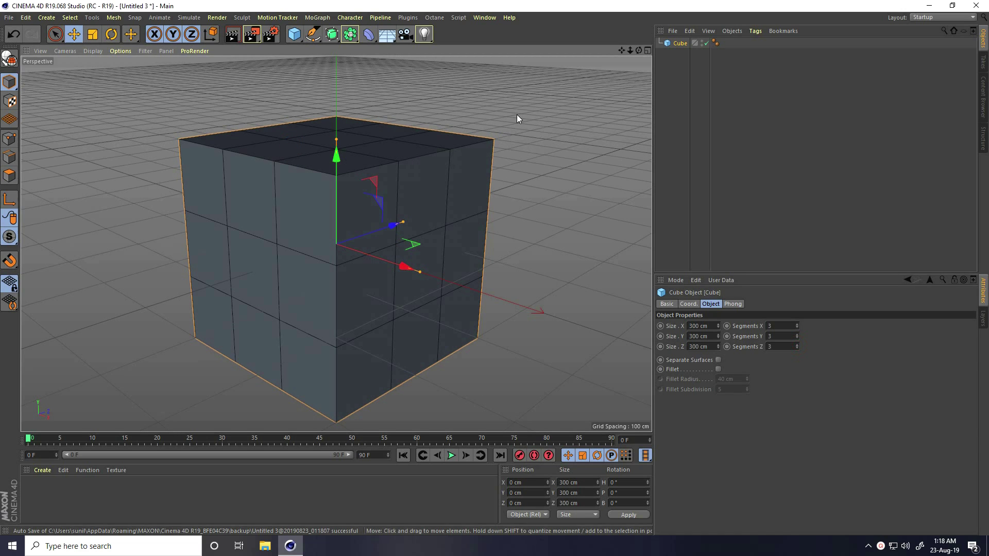
# Step: Make the segmented cube editable and select all of its polygons in polygon mode
pyautogui.moveTo(629, 50)
pyautogui.mouseDown()
pyautogui.moveTo(495, 271)
pyautogui.moveTo(622, 52)
pyautogui.mouseUp()
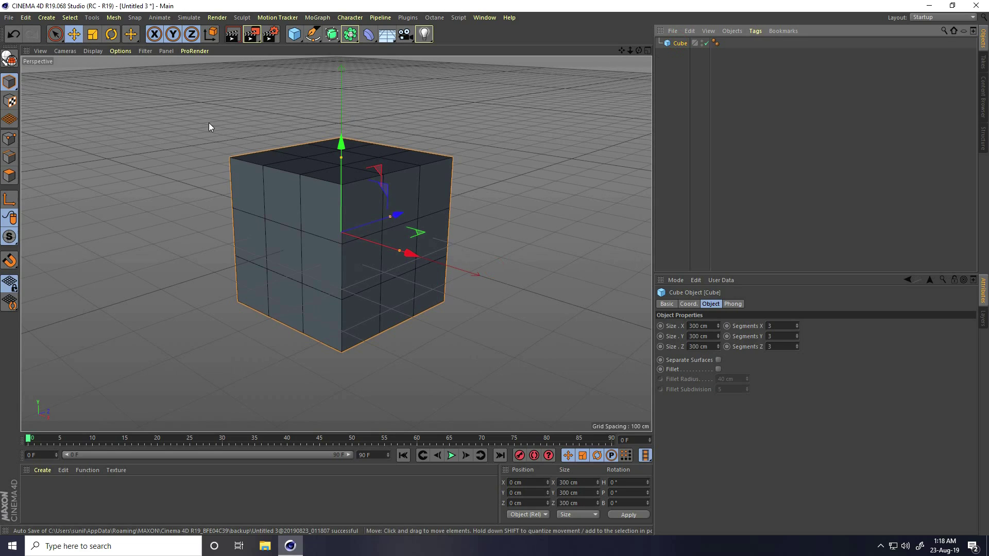
pyautogui.click(9, 59)
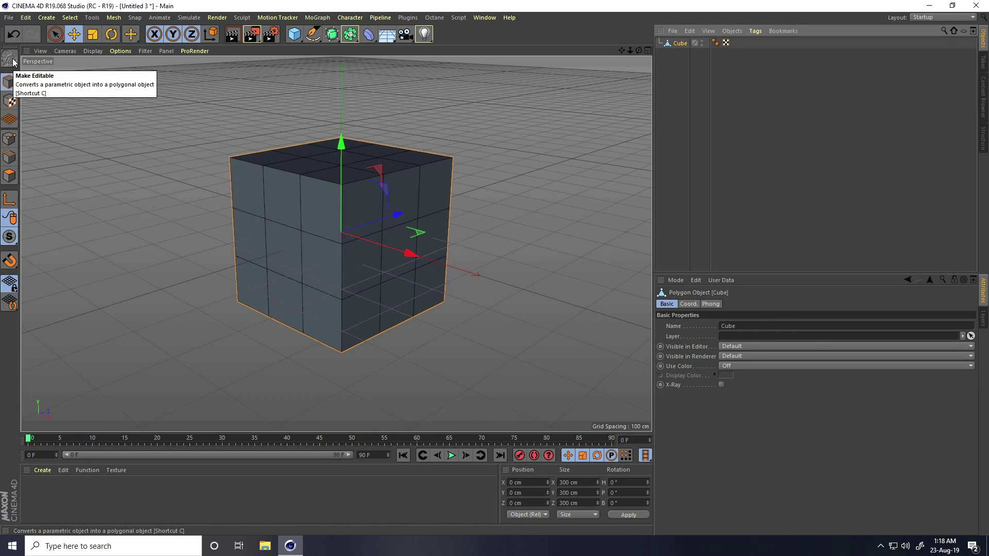
pyautogui.click(9, 176)
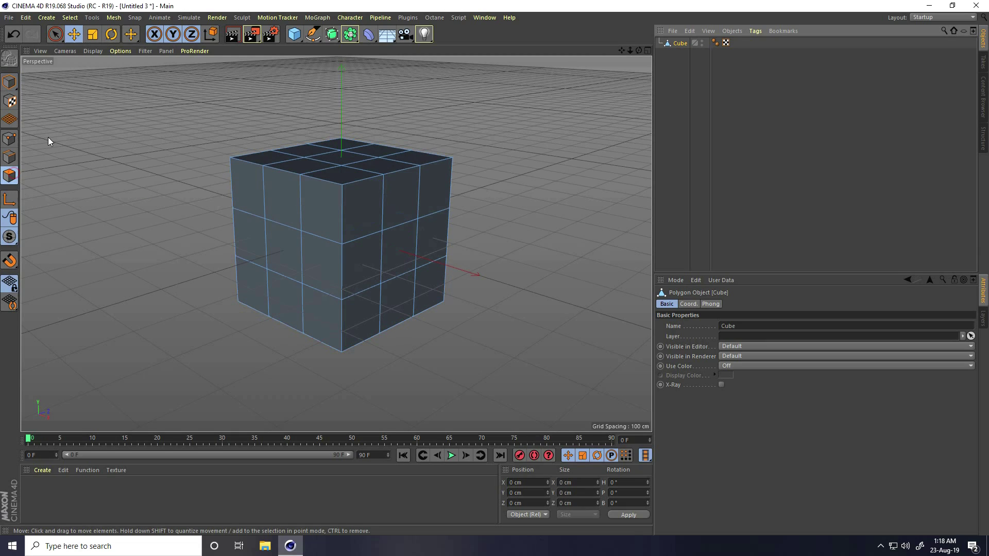
pyautogui.click(70, 18)
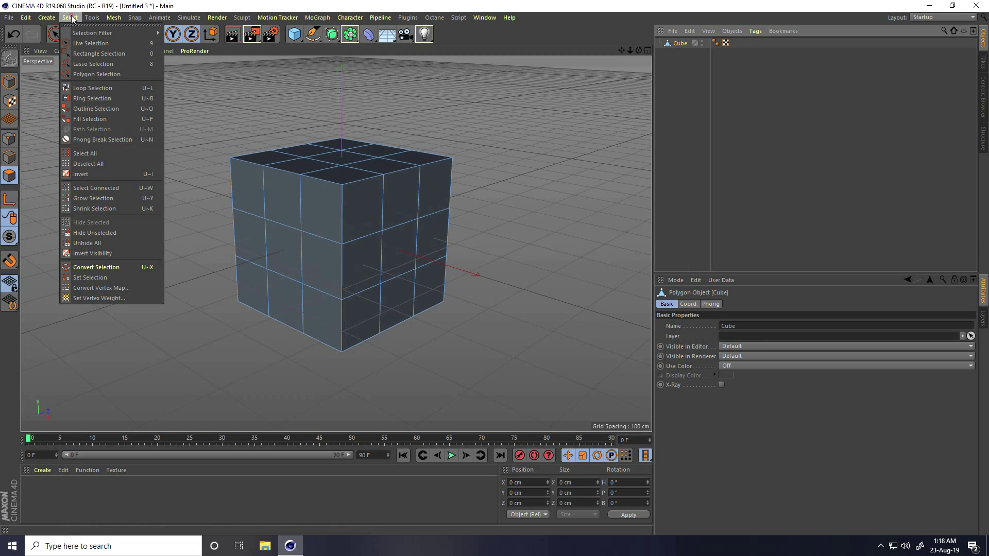
pyautogui.click(85, 153)
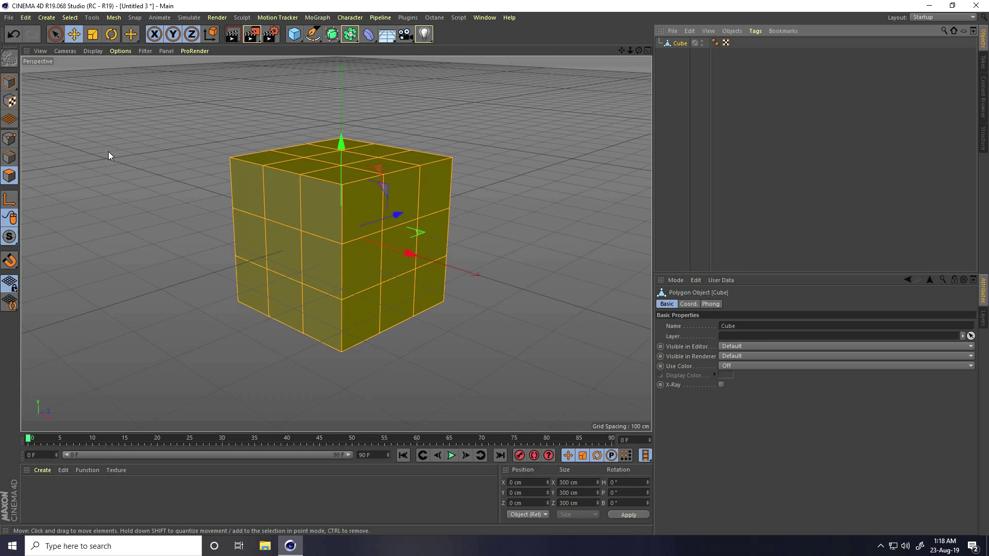
# Step: Extrude all selected polygons of the cube with a maximum angle of 89° and an offset of 100 cm
pyautogui.rightClick(466, 156)
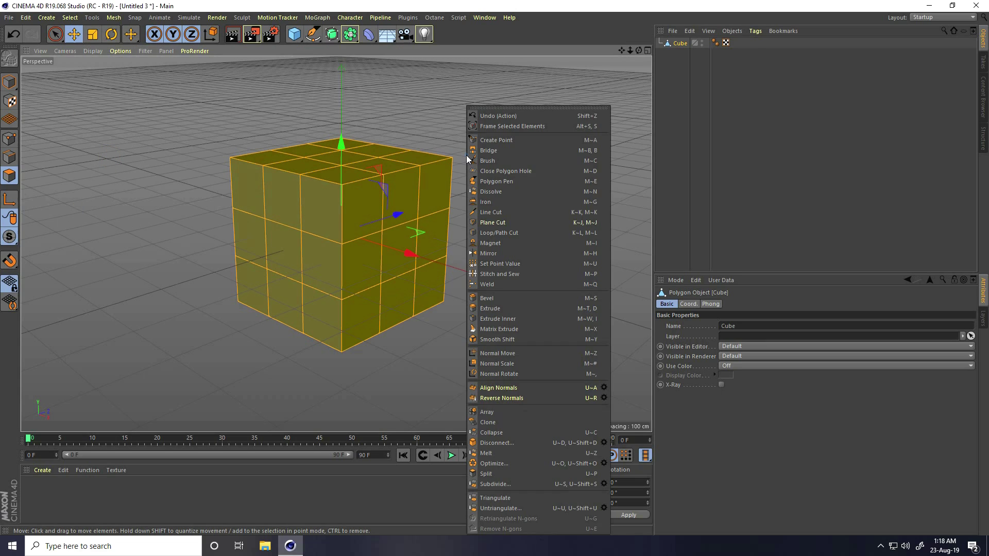
pyautogui.click(490, 309)
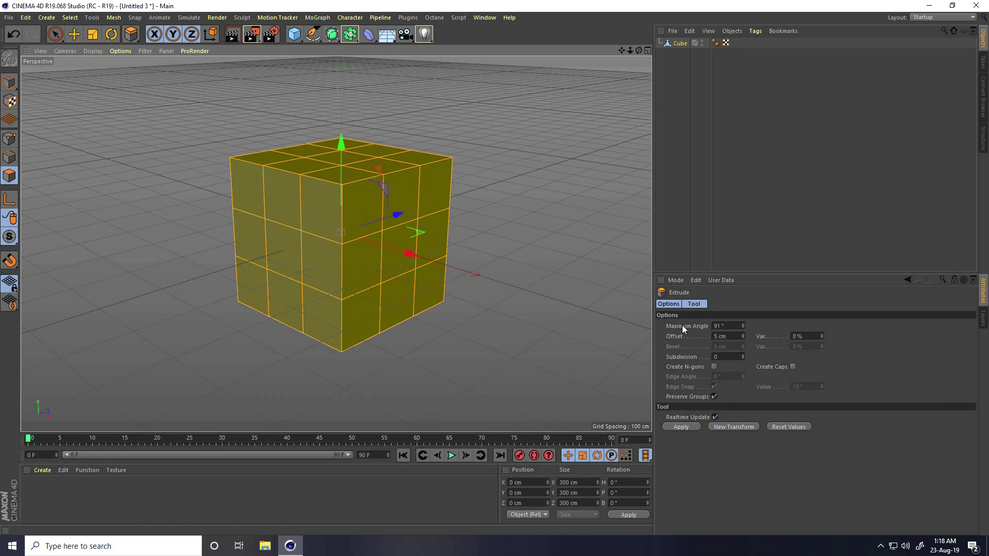
pyautogui.click(736, 326)
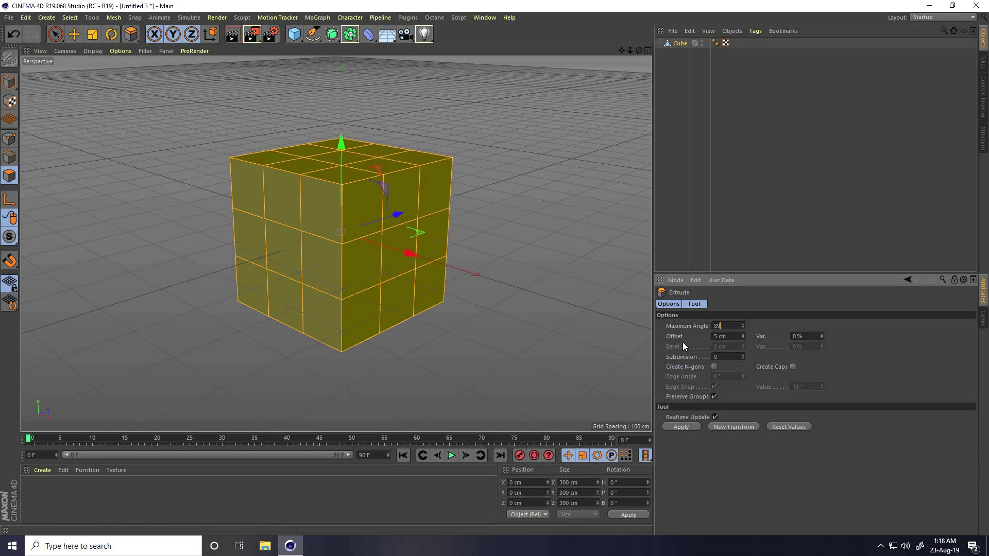
pyautogui.click(727, 337)
pyautogui.write('100')
pyautogui.press('Return')
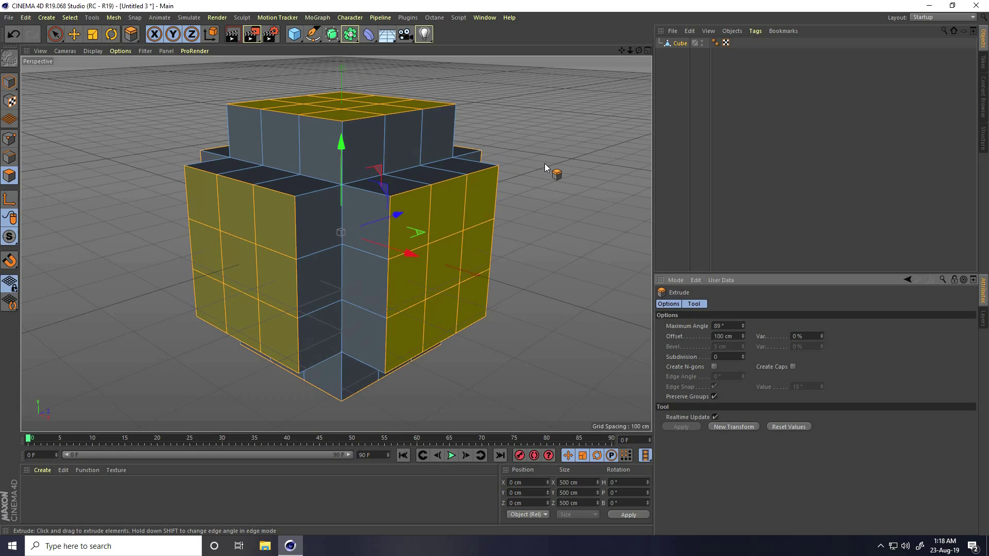
# Step: Delete the extruded outer faces, return to model mode with the Move tool and deselect the object
pyautogui.press('Delete')
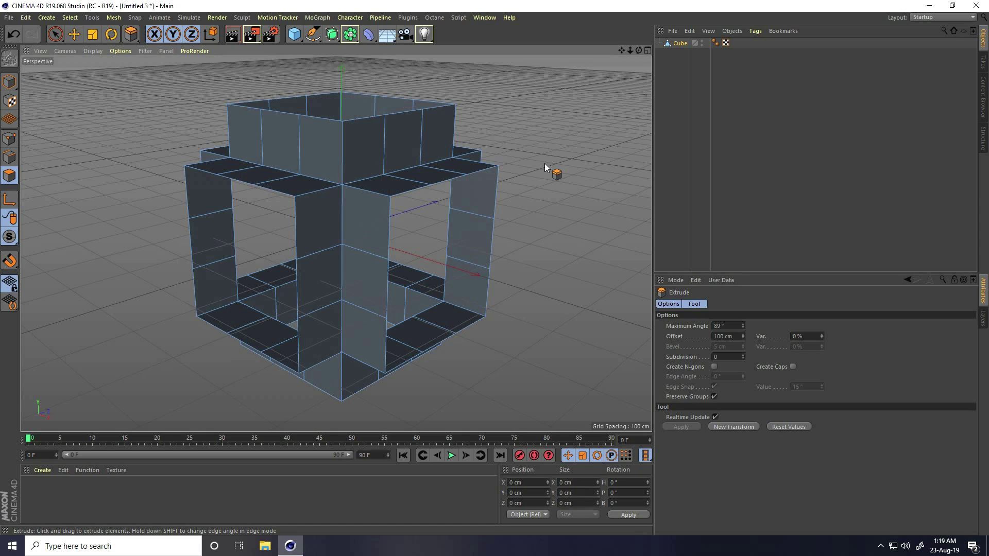
pyautogui.click(10, 82)
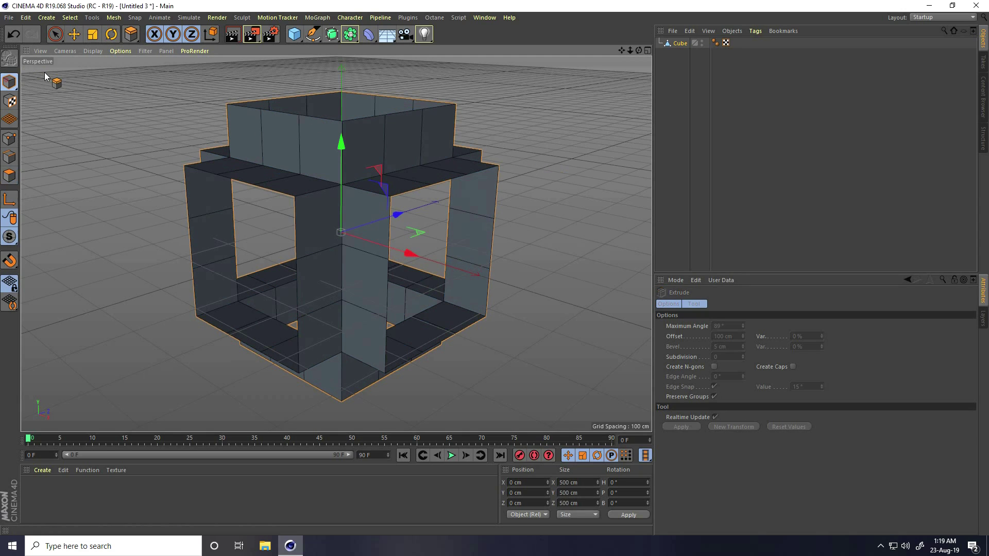
pyautogui.click(74, 34)
pyautogui.click(490, 310)
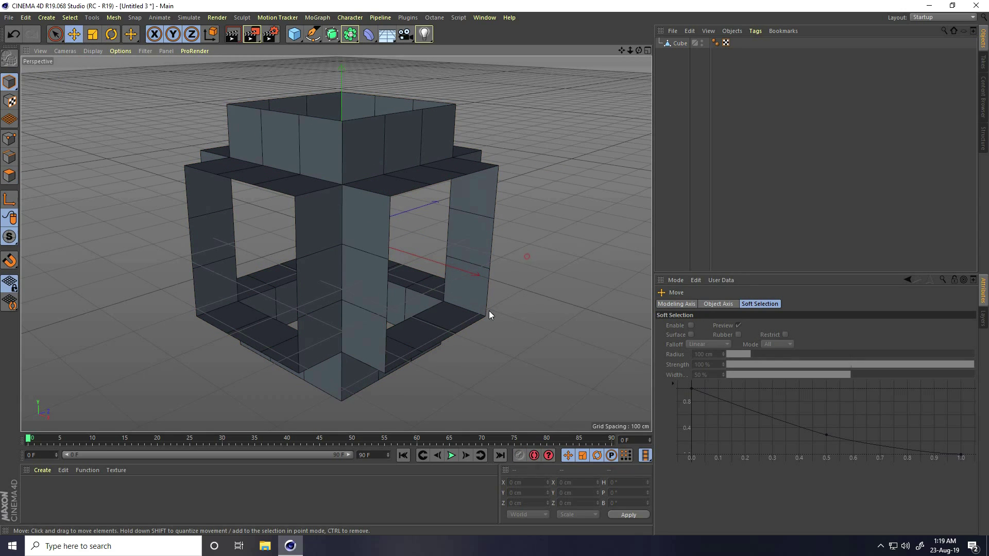
pyautogui.moveTo(473, 295)
pyautogui.keyDown('alt'); pyautogui.mouseDown()
pyautogui.moveTo(572, 286)
pyautogui.moveTo(426, 286)
pyautogui.moveTo(450, 304)
pyautogui.mouseUp(); pyautogui.keyUp('alt')
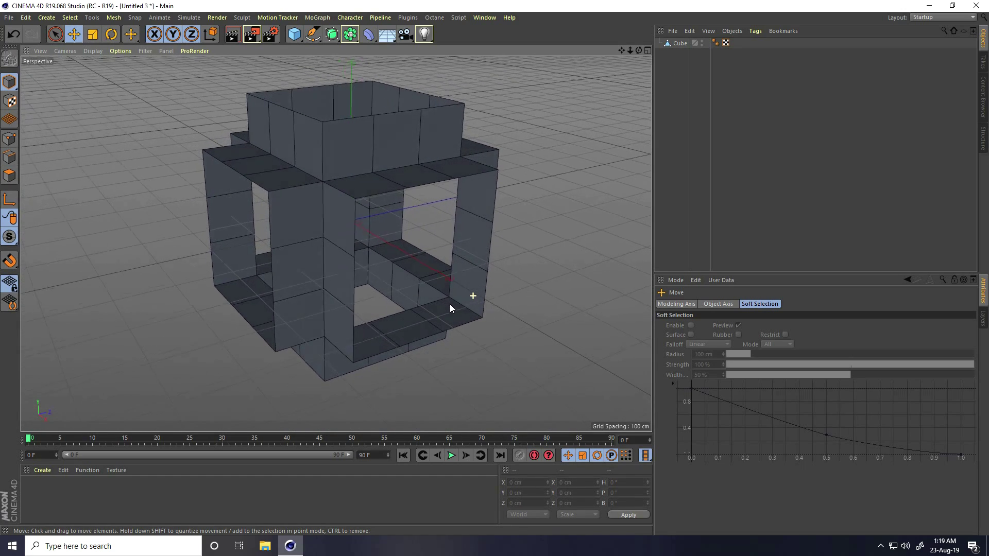
# Step: Optimize all points of the open cube frame to remove the stray ones, and return to model mode with the Move tool
pyautogui.click(679, 44)
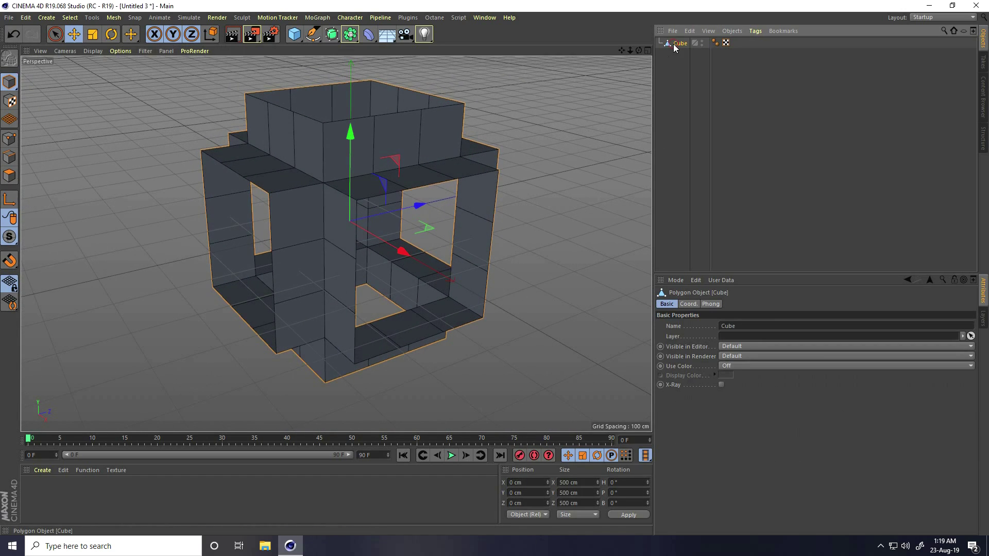
pyautogui.click(9, 140)
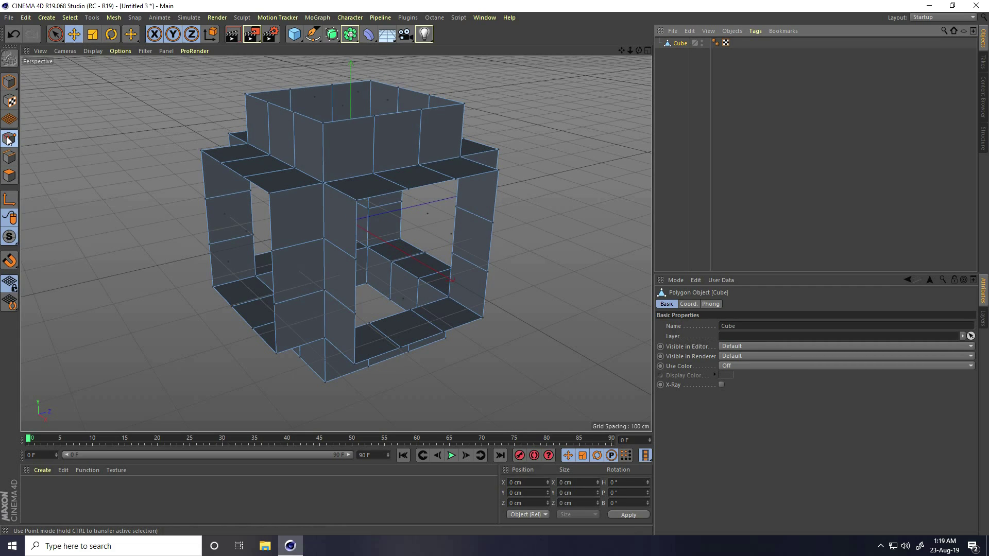
pyautogui.click(69, 17)
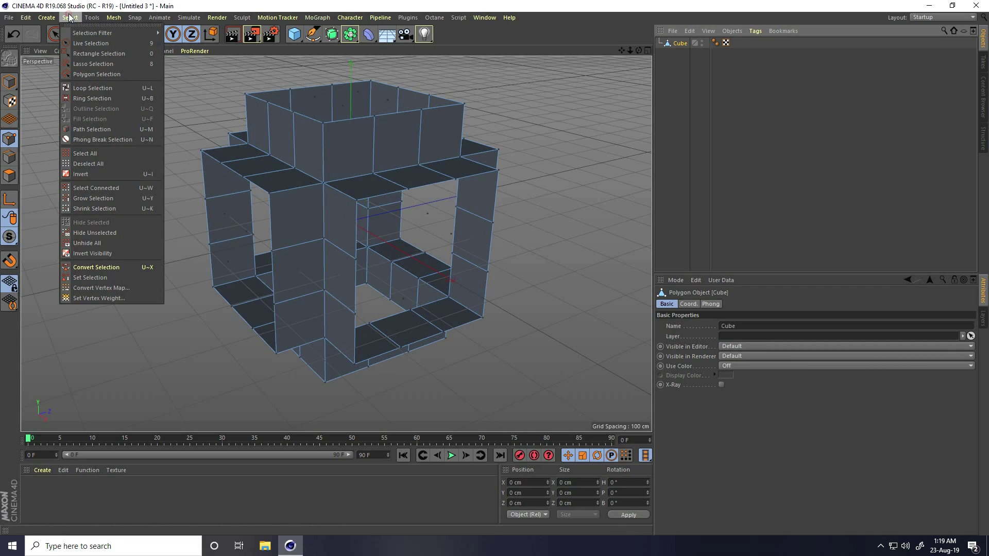
pyautogui.click(87, 157)
pyautogui.rightClick(225, 215)
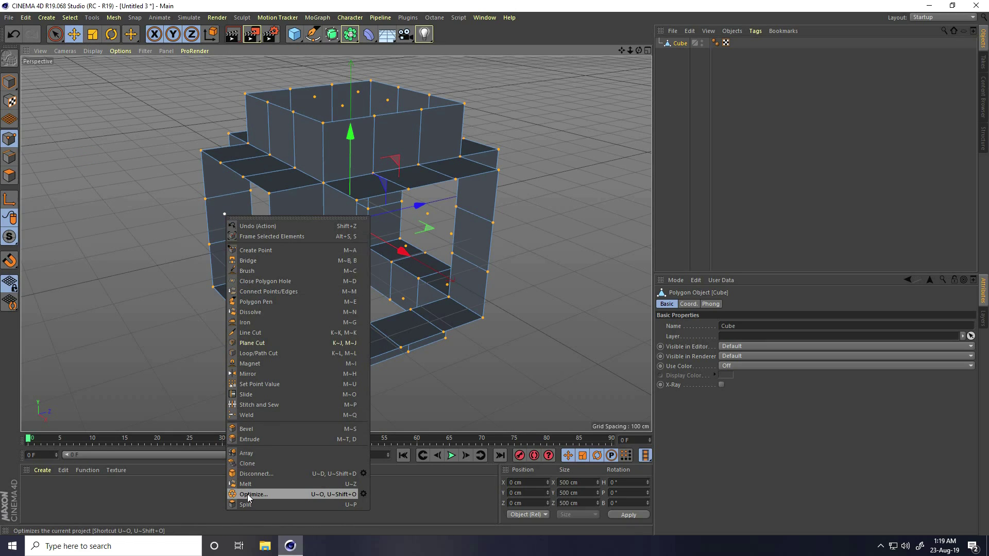
pyautogui.click(268, 494)
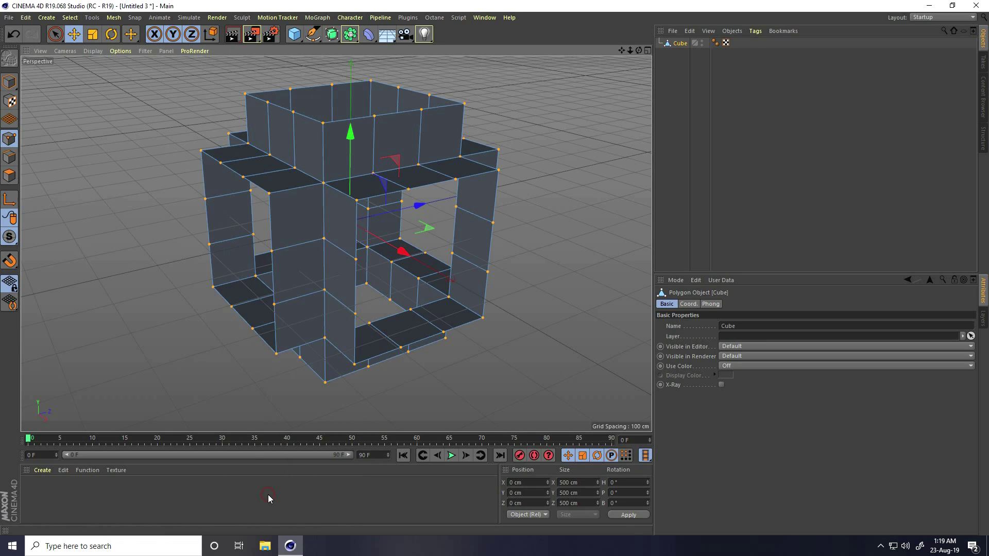
pyautogui.click(9, 83)
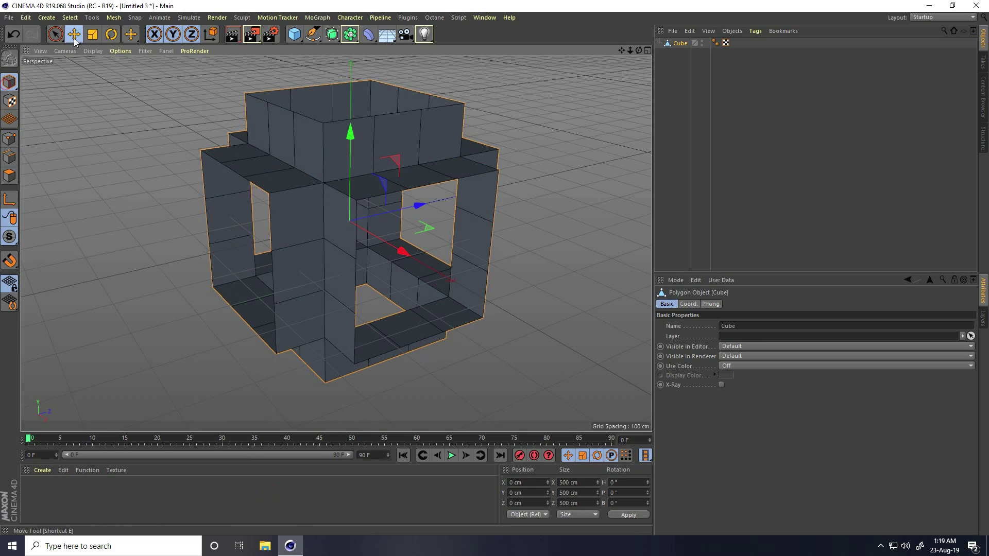
pyautogui.click(74, 39)
pyautogui.keyDown('alt'); pyautogui.moveTo(168, 282); pyautogui.dragTo(279, 218); pyautogui.keyUp('alt')
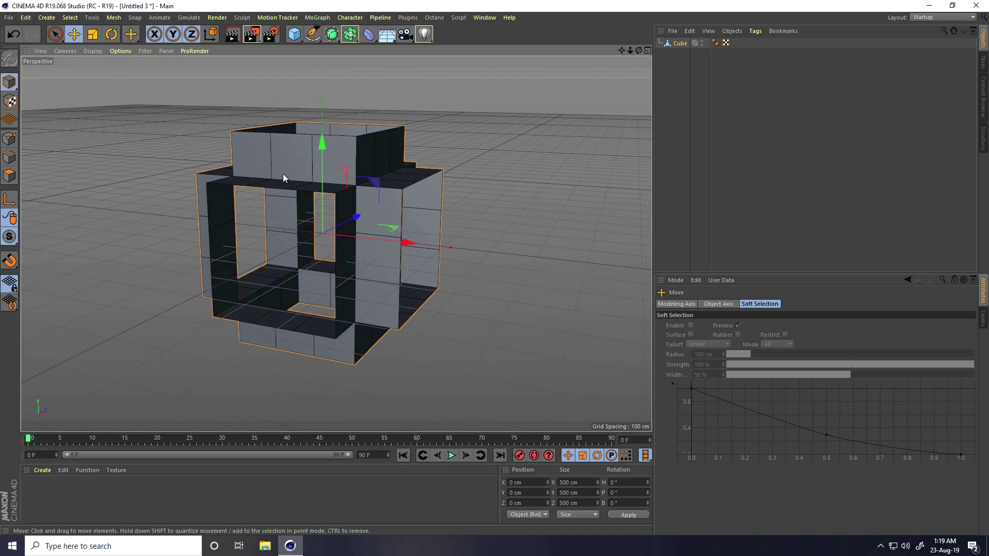
# Step: Add a second cube inside the frame and set its X, Y and Z sizes to 300 cm each
pyautogui.click(294, 34)
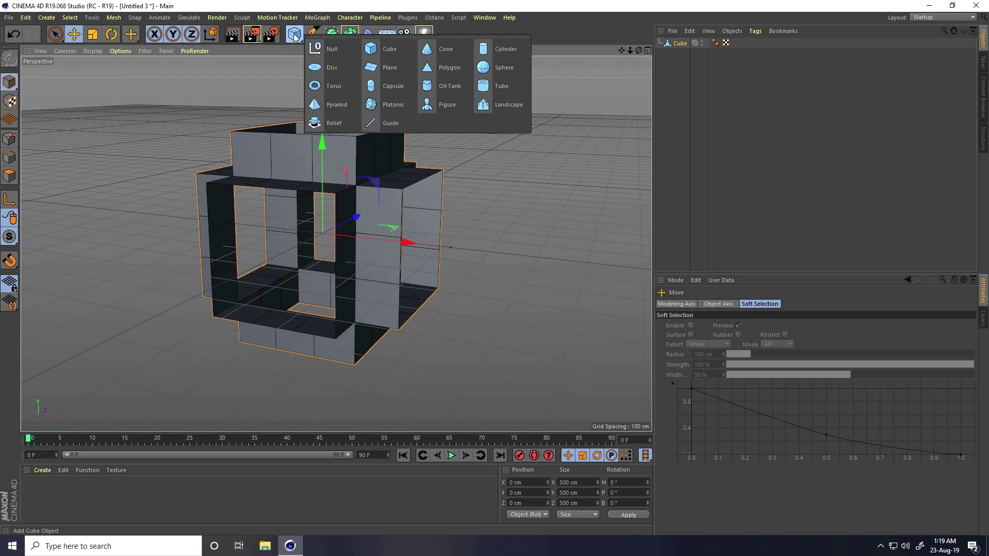
pyautogui.click(380, 50)
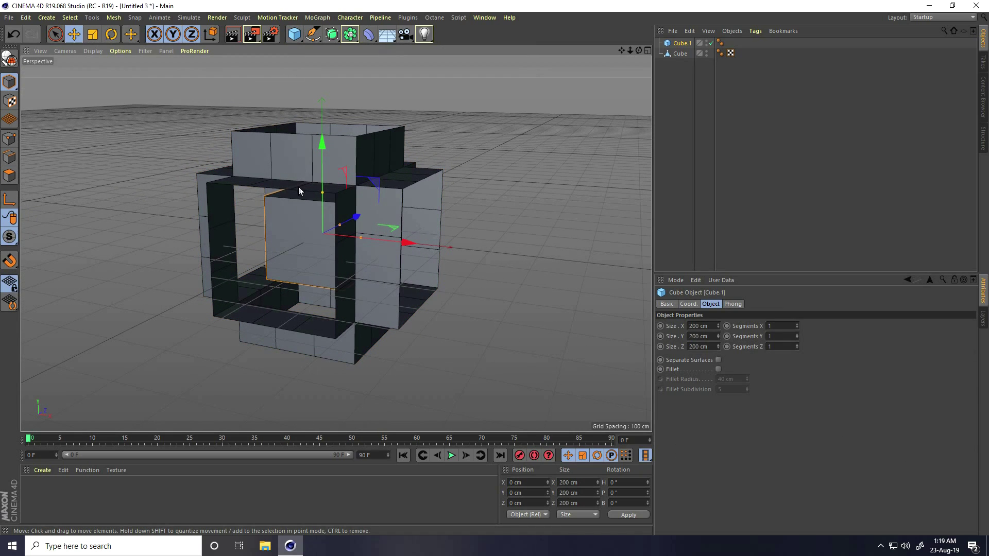
pyautogui.doubleClick(699, 326)
pyautogui.write('300')
pyautogui.press('Tab')
pyautogui.write('300')
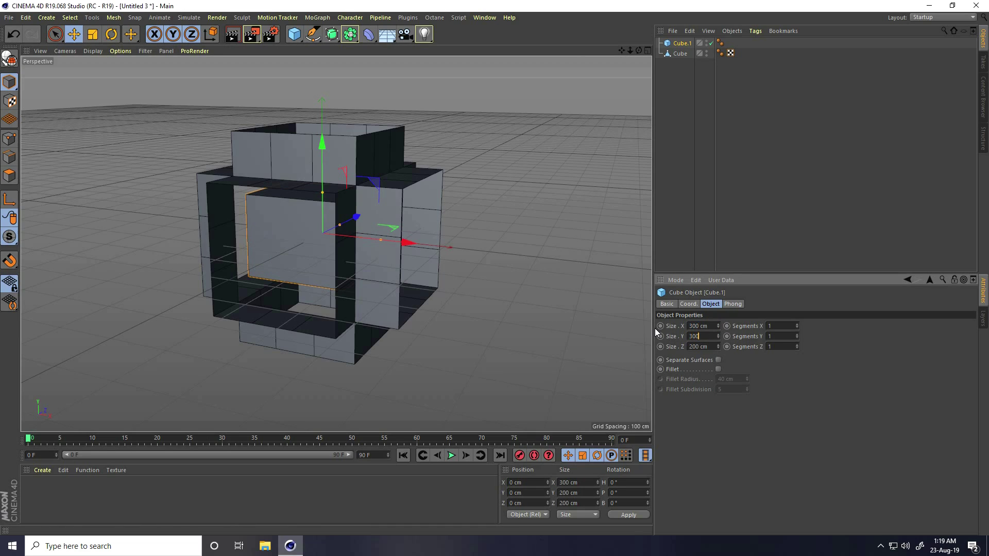
pyautogui.press('Tab')
pyautogui.write('300')
pyautogui.press('Return')
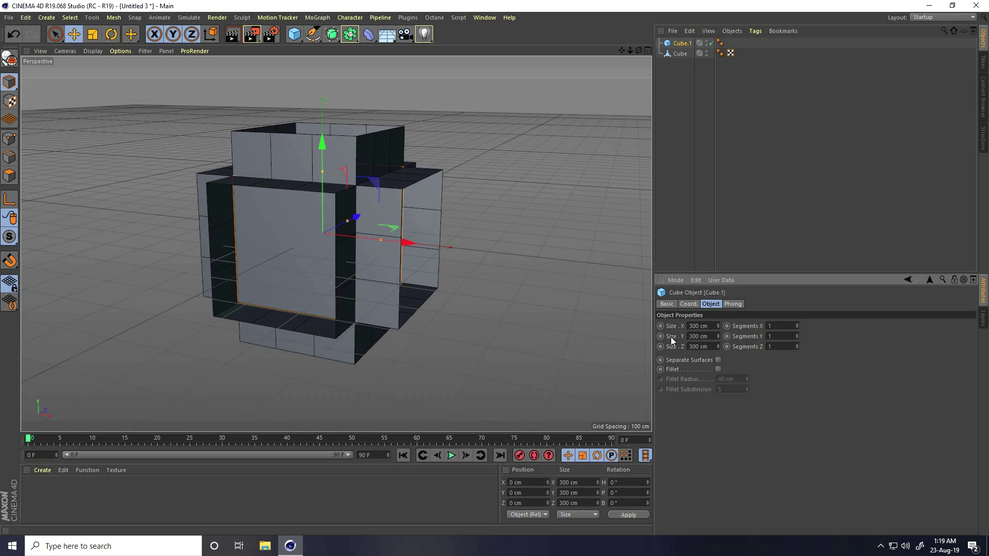
# Step: Set the second cube's Y size to 800 cm to make it a tall column
pyautogui.moveTo(718, 336); pyautogui.dragTo(718, 363)
pyautogui.press('Tab')
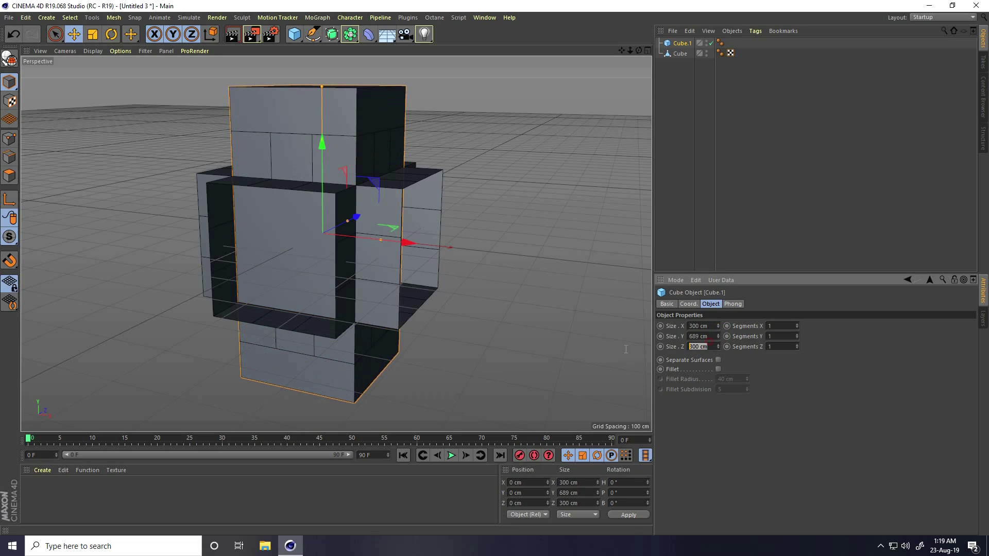
pyautogui.click(712, 339)
pyautogui.write('8')
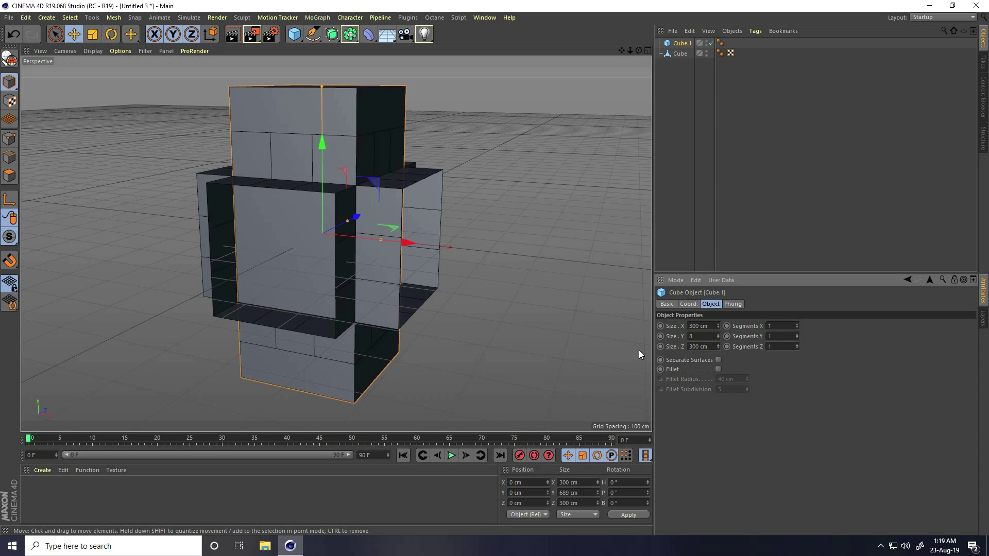
pyautogui.write('00')
pyautogui.press('Return')
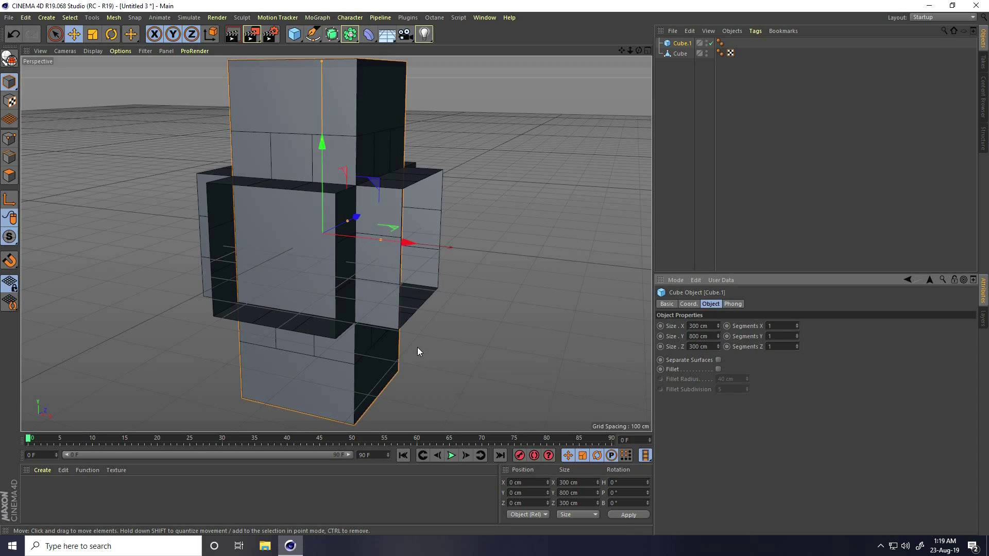
# Step: Raise the tall cube above the open frame and set its Y position to 650 cm
pyautogui.scroll(-3, 357, 330)
pyautogui.moveTo(332, 167); pyautogui.dragTo(494, 268)
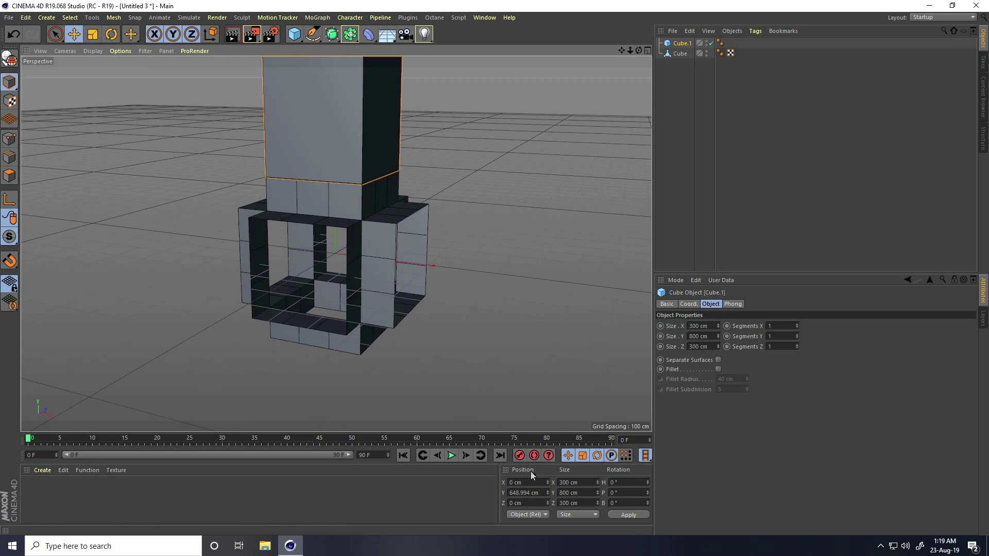
pyautogui.click(519, 493)
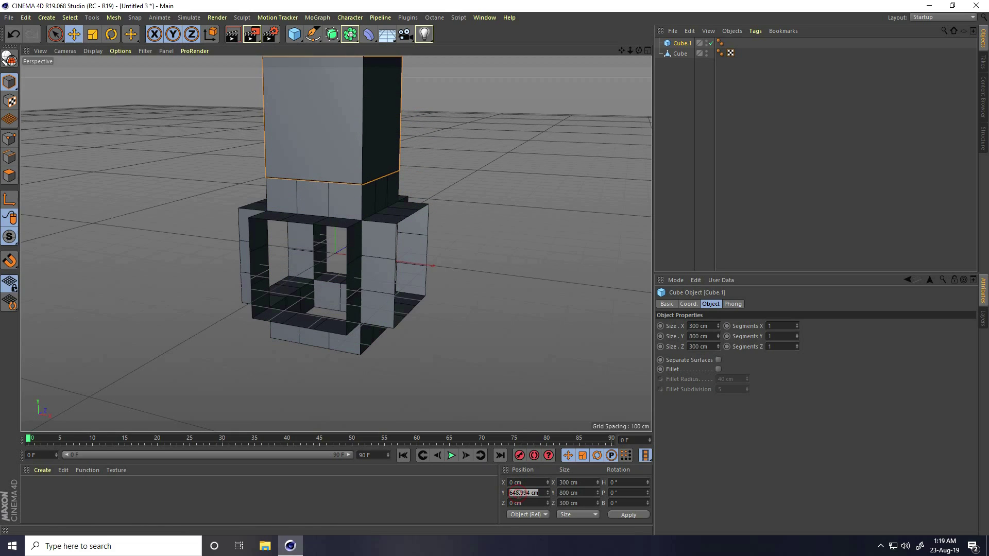
pyautogui.write('650')
pyautogui.press('Return')
# Step: Set the tall cube's segments to 3 in X, 20 in Y and 3 in Z
pyautogui.keyDown('alt'); pyautogui.moveTo(408, 152); pyautogui.dragTo(400, 195, button='middle'); pyautogui.keyUp('alt')
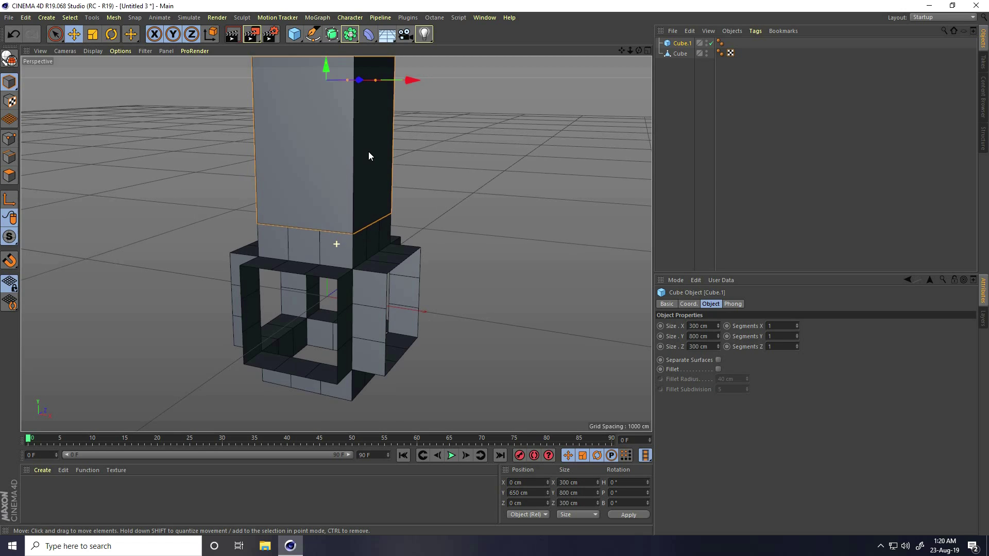
pyautogui.keyDown('alt'); pyautogui.moveTo(369, 151); pyautogui.dragTo(375, 334, button='middle'); pyautogui.keyUp('alt')
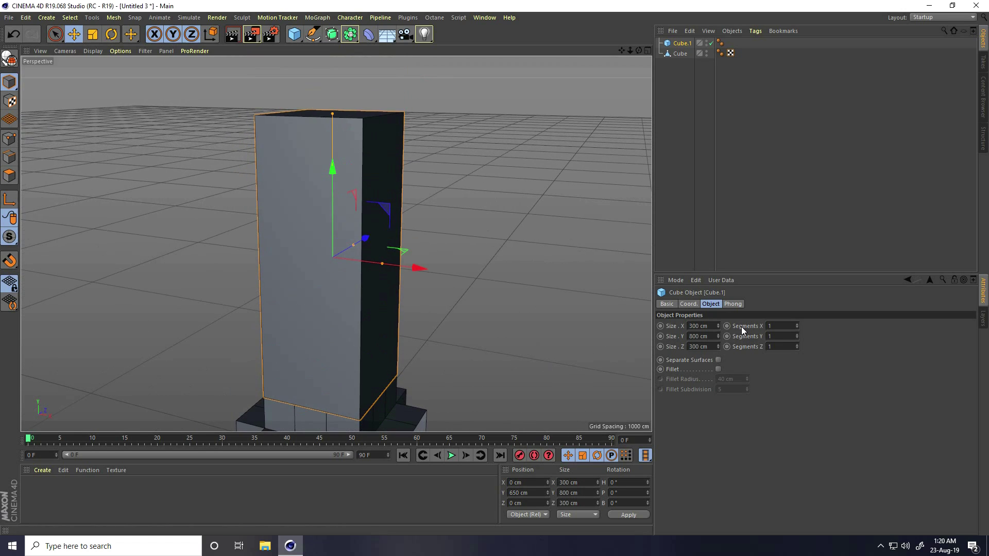
pyautogui.doubleClick(788, 326)
pyautogui.write('3')
pyautogui.press('Tab')
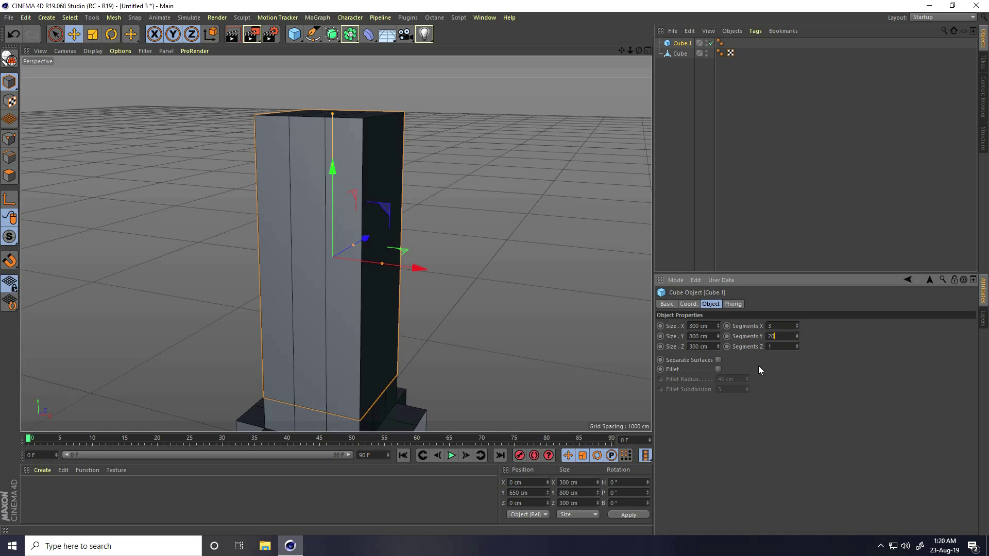
pyautogui.press('Return')
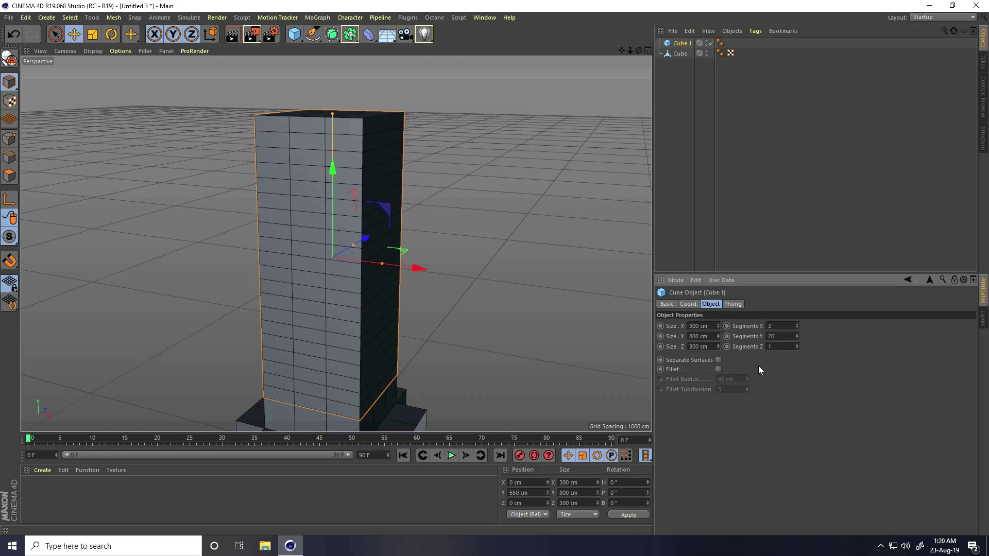
pyautogui.click(796, 338)
pyautogui.click(797, 338)
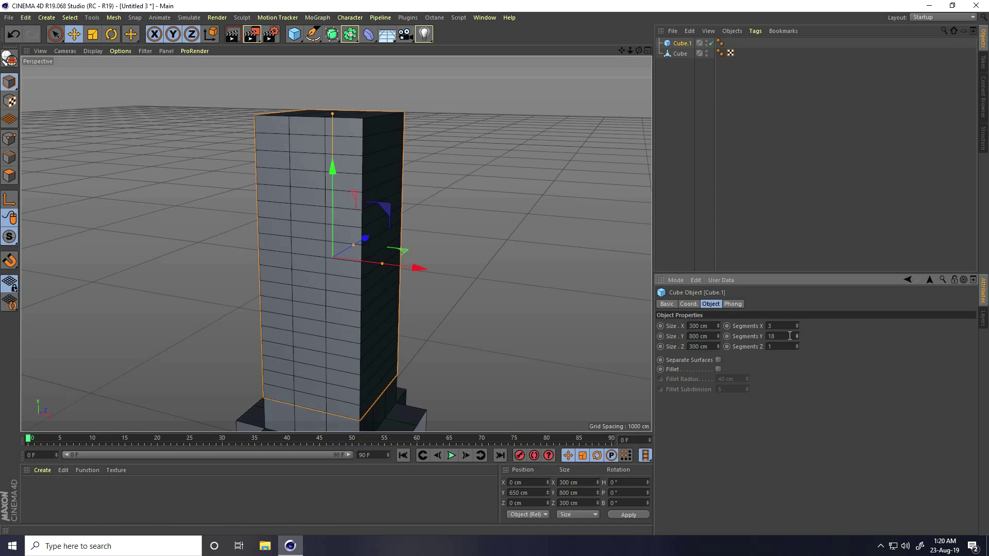
pyautogui.click(796, 333)
pyautogui.click(796, 334)
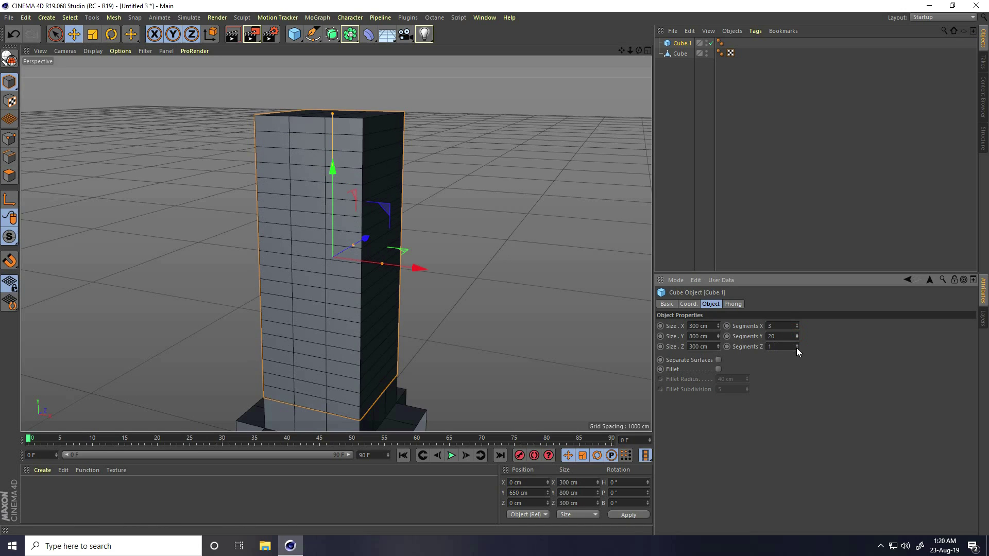
pyautogui.click(797, 344)
pyautogui.click(796, 344)
# Step: Make the tall cube editable and delete all polygons of its top face with Live Selection
pyautogui.keyDown('alt'); pyautogui.moveTo(341, 149); pyautogui.dragTo(309, 235); pyautogui.keyUp('alt')
pyautogui.scroll(4, 309, 232)
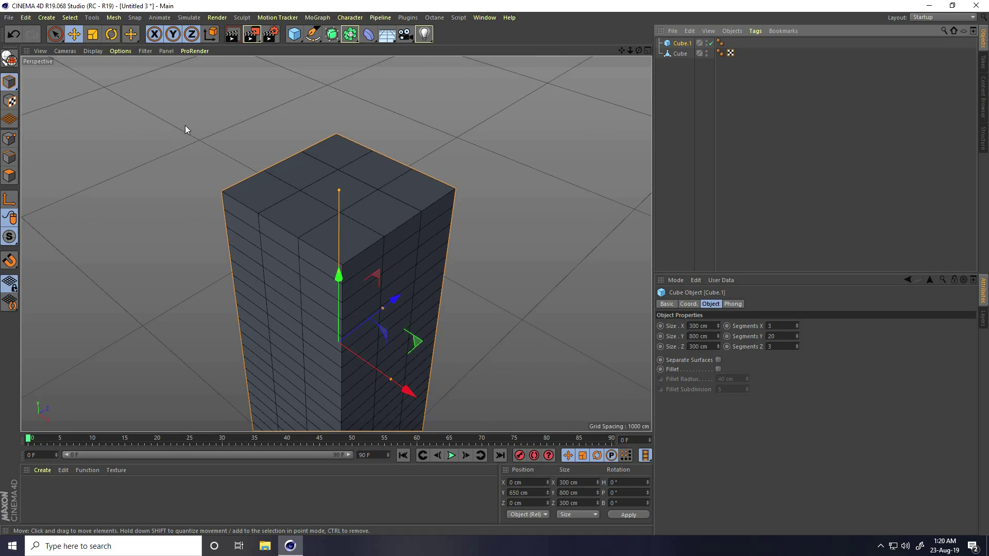
pyautogui.click(8, 60)
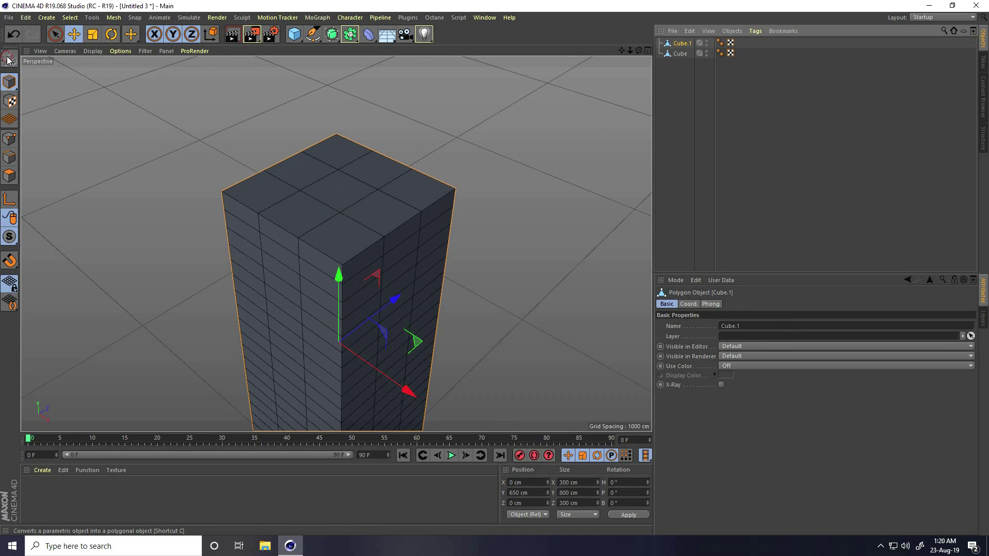
pyautogui.click(11, 181)
pyautogui.moveTo(55, 34); pyautogui.dragTo(98, 50)
pyautogui.keyDown('alt'); pyautogui.moveTo(175, 214); pyautogui.dragTo(180, 236); pyautogui.keyUp('alt')
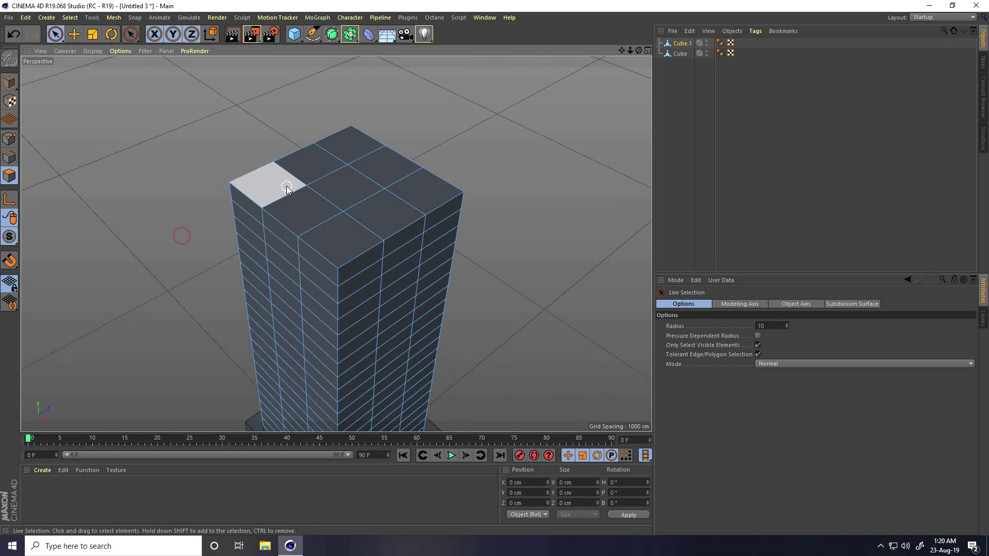
pyautogui.moveTo(286, 188)
pyautogui.mouseDown()
pyautogui.moveTo(358, 157)
pyautogui.moveTo(393, 199)
pyautogui.moveTo(320, 214)
pyautogui.moveTo(344, 192)
pyautogui.moveTo(366, 314)
pyautogui.moveTo(357, 339)
pyautogui.mouseUp()
pyautogui.press('Delete')
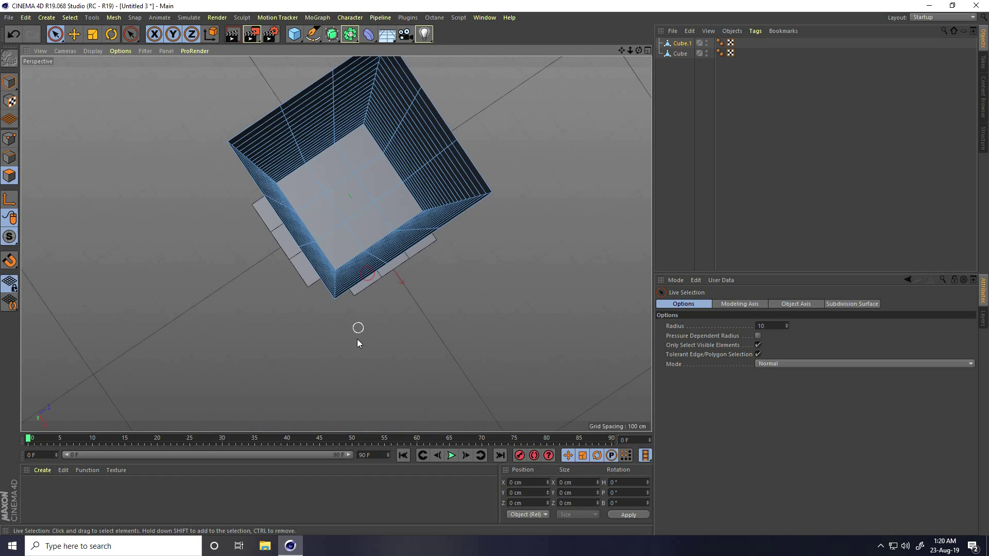
# Step: Delete all polygons of the tall cube's bottom face and return to model mode with the Move tool
pyautogui.moveTo(301, 181)
pyautogui.mouseDown()
pyautogui.moveTo(331, 169)
pyautogui.moveTo(380, 175)
pyautogui.moveTo(341, 206)
pyautogui.mouseUp()
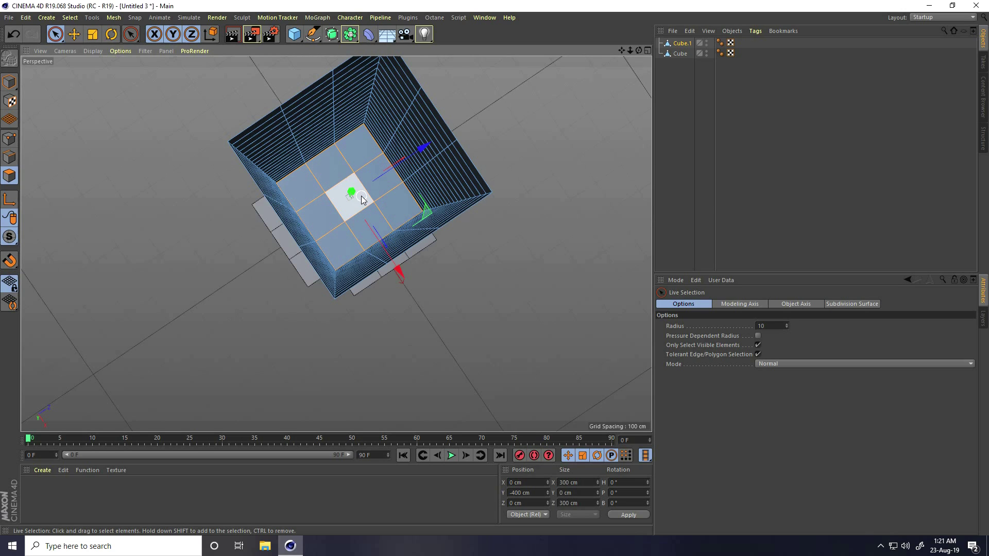
pyautogui.press('Delete')
pyautogui.keyDown('alt'); pyautogui.moveTo(361, 196); pyautogui.dragTo(354, 130); pyautogui.keyUp('alt')
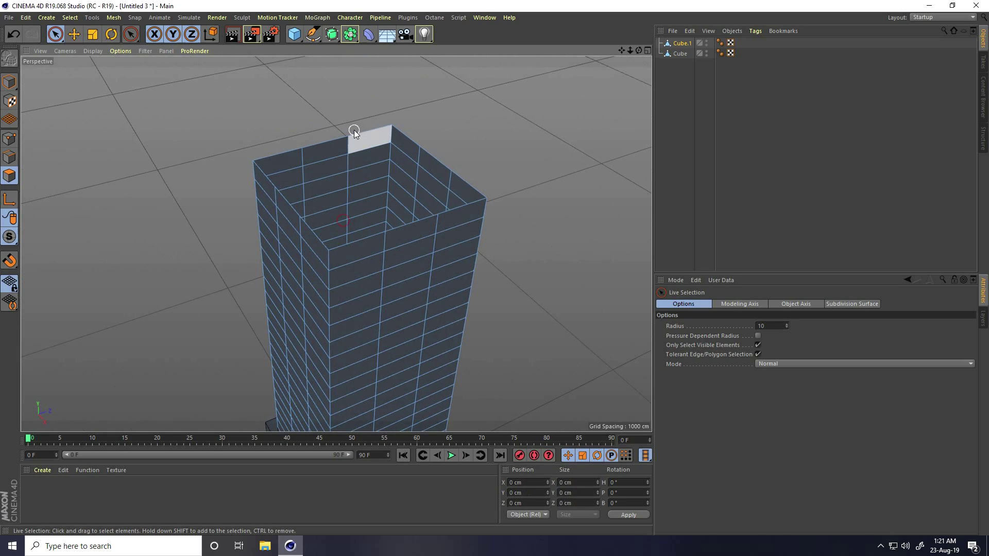
pyautogui.scroll(-3, 354, 130)
pyautogui.click(11, 82)
pyautogui.click(74, 34)
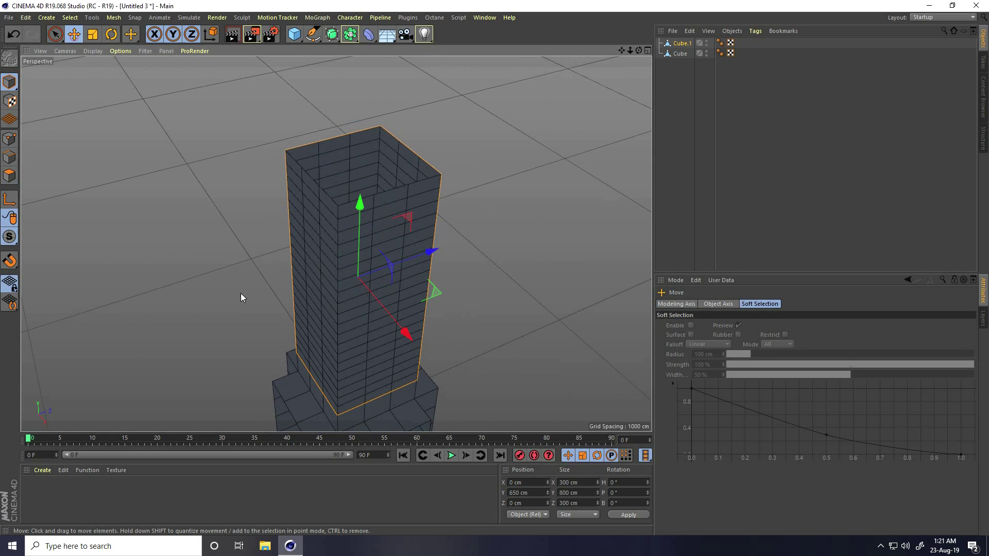
# Step: Select all polygons of the tall tube, optimize them and return to model mode with the Move tool
pyautogui.keyDown('alt'); pyautogui.moveTo(242, 290); pyautogui.dragTo(320, 295); pyautogui.keyUp('alt')
pyautogui.keyDown('alt'); pyautogui.moveTo(319, 296); pyautogui.dragTo(308, 215, button='middle'); pyautogui.keyUp('alt')
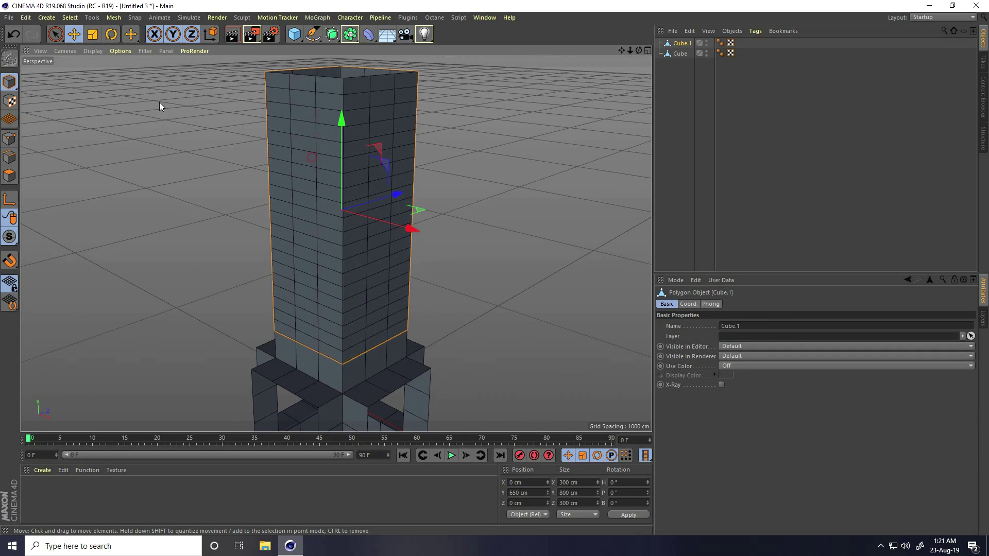
pyautogui.click(70, 17)
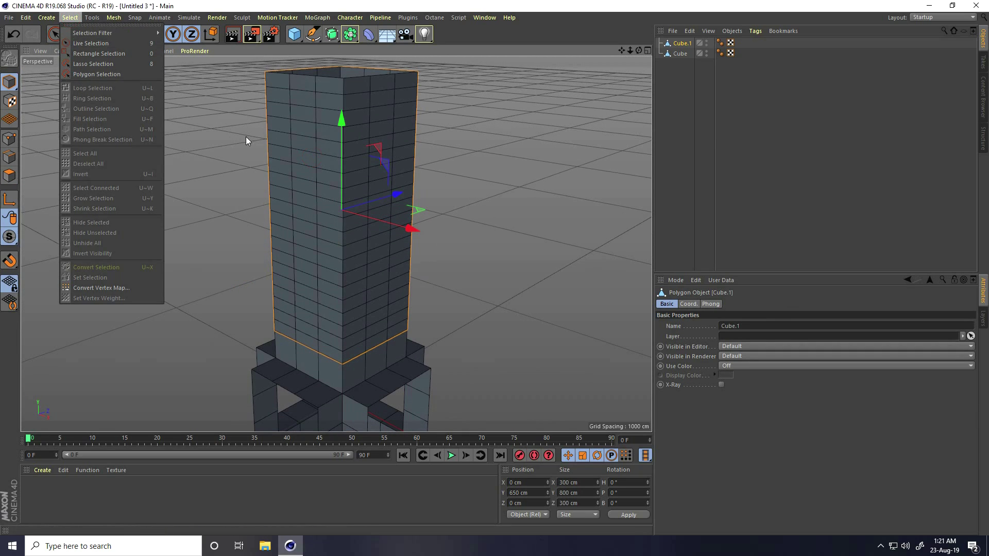
pyautogui.click(12, 184)
pyautogui.click(7, 179)
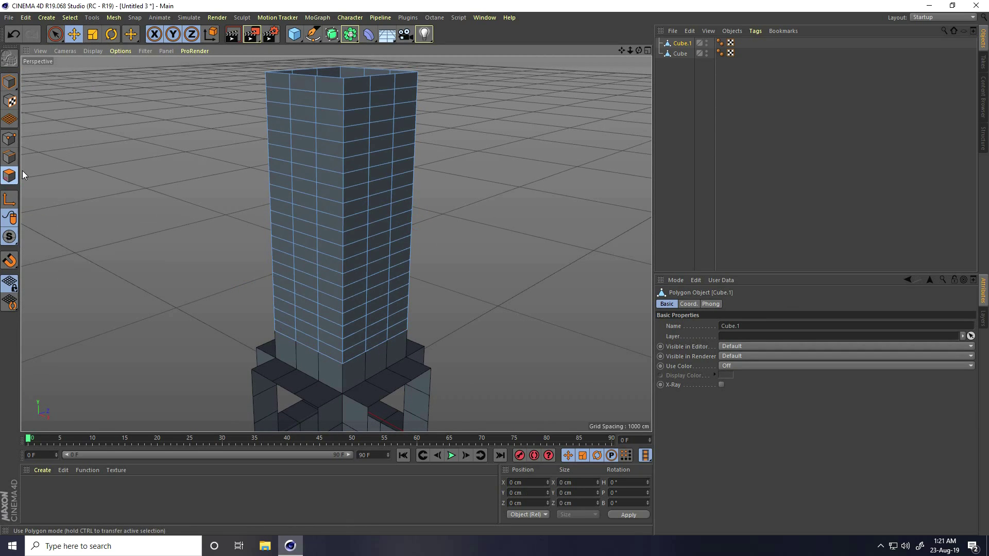
pyautogui.click(70, 17)
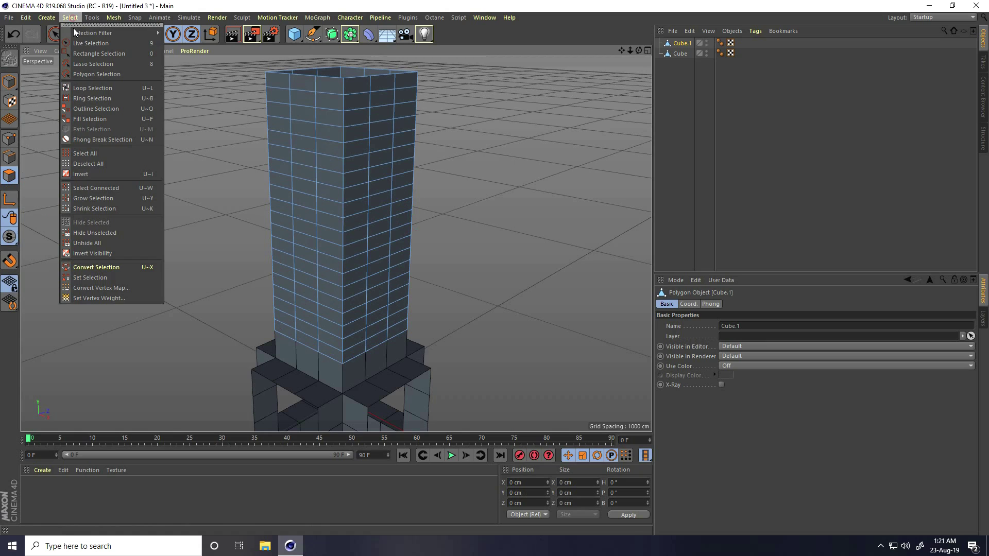
pyautogui.click(86, 153)
pyautogui.rightClick(310, 128)
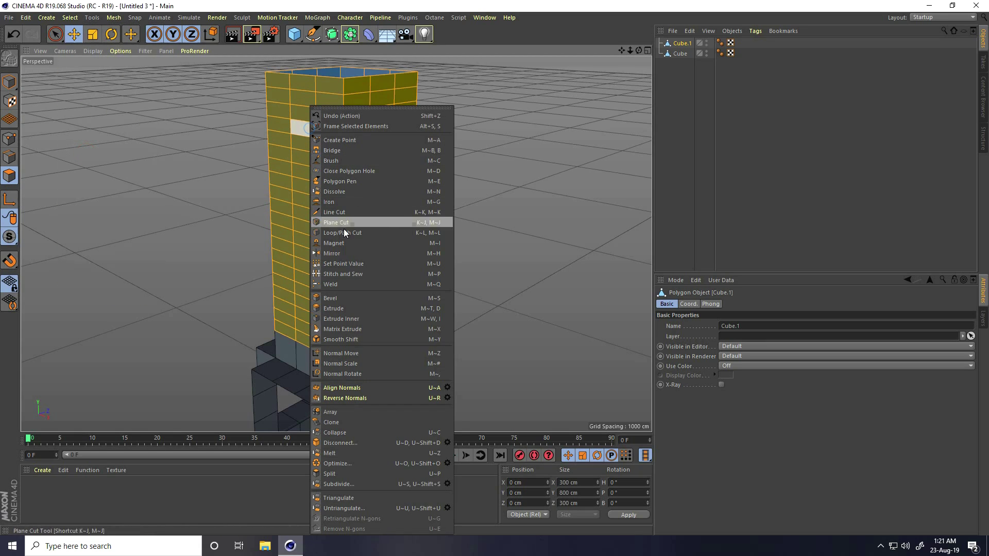
pyautogui.click(347, 463)
pyautogui.click(10, 89)
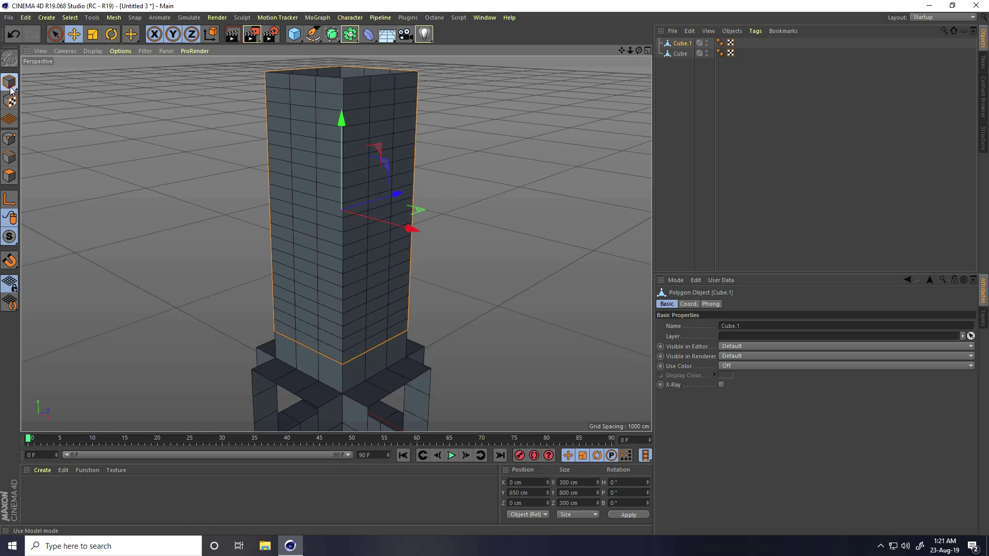
pyautogui.click(75, 38)
# Step: Add a Bend deformer and make it a child of the tall tube
pyautogui.keyDown('alt'); pyautogui.moveTo(154, 269); pyautogui.dragTo(240, 250); pyautogui.keyUp('alt')
pyautogui.keyDown('alt'); pyautogui.moveTo(247, 190); pyautogui.dragTo(218, 224, button='right'); pyautogui.keyUp('alt')
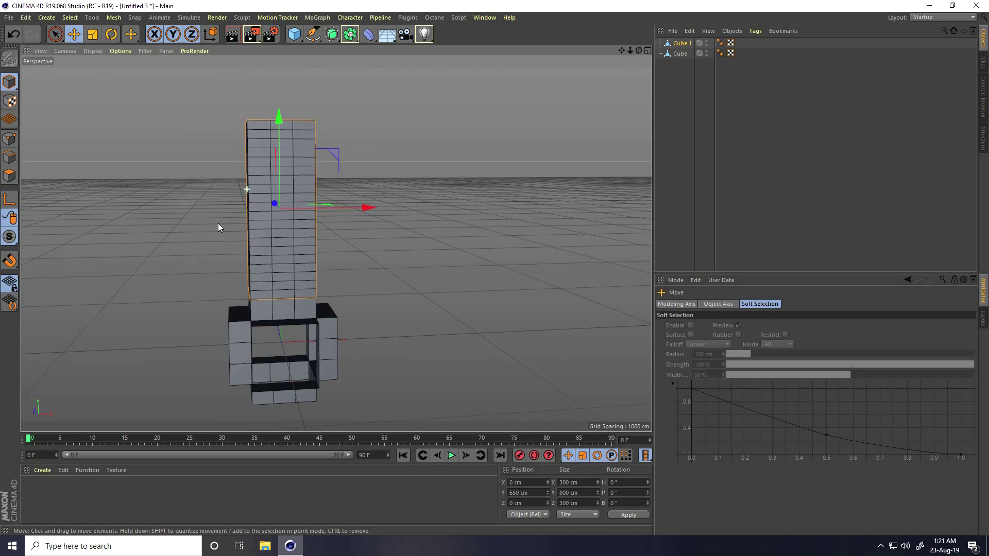
pyautogui.keyDown('alt'); pyautogui.moveTo(218, 223); pyautogui.dragTo(301, 333); pyautogui.keyUp('alt')
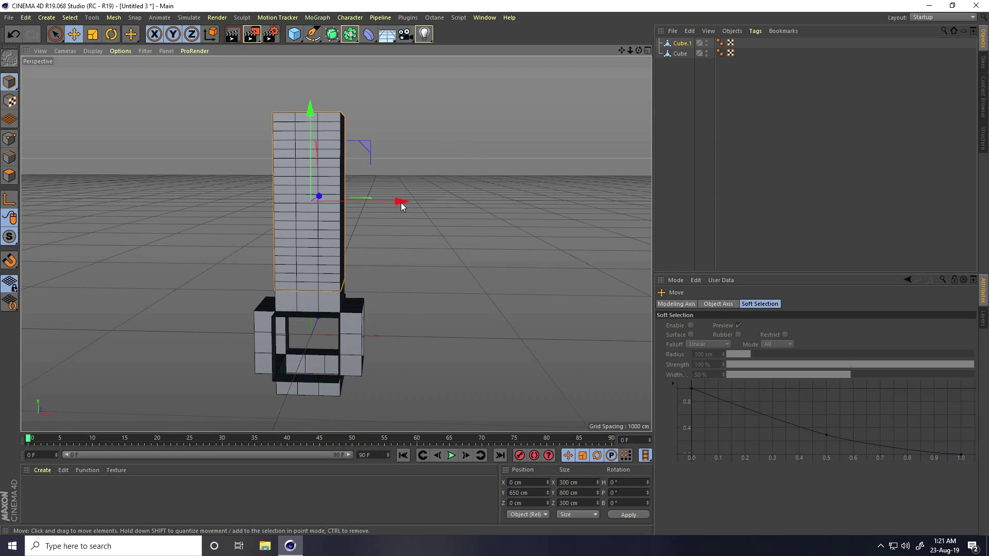
pyautogui.click(368, 35)
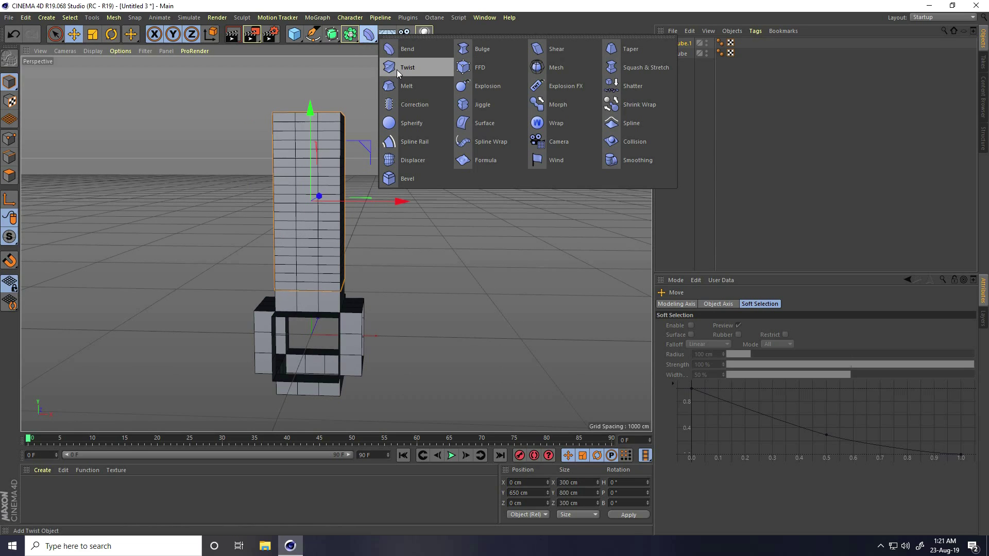
pyautogui.click(404, 52)
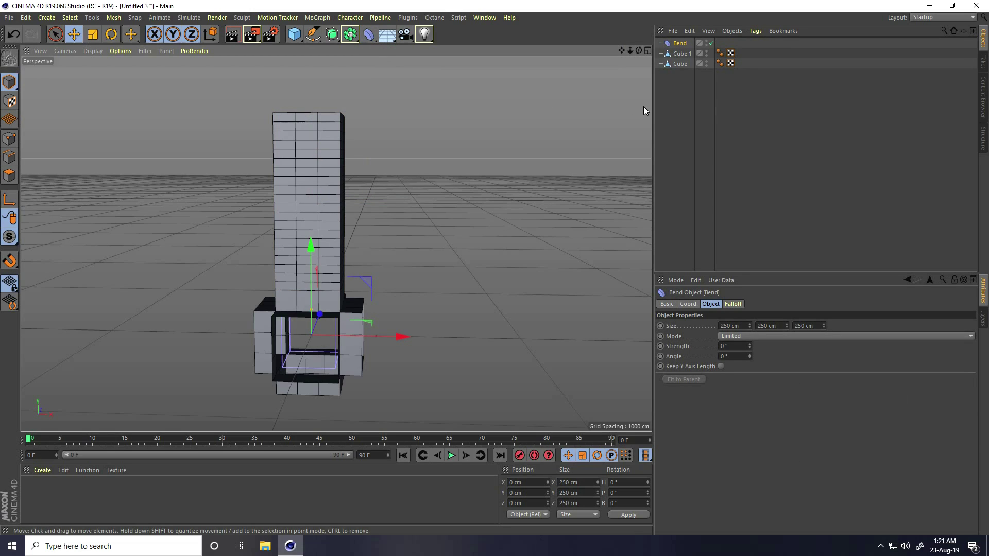
pyautogui.moveTo(685, 46); pyautogui.dragTo(681, 57)
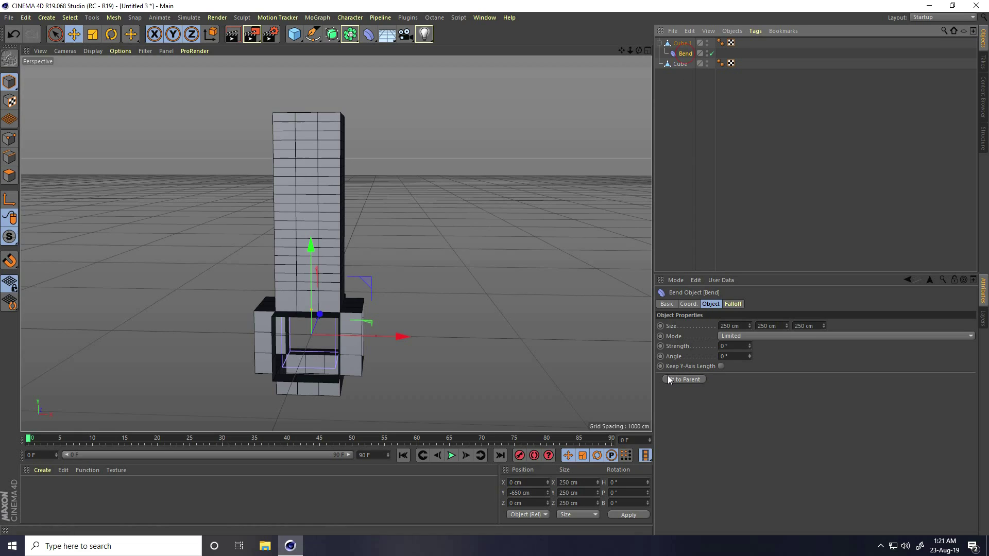
# Step: Fit the Bend deformer to its parent and set its strength to 270°
pyautogui.click(691, 379)
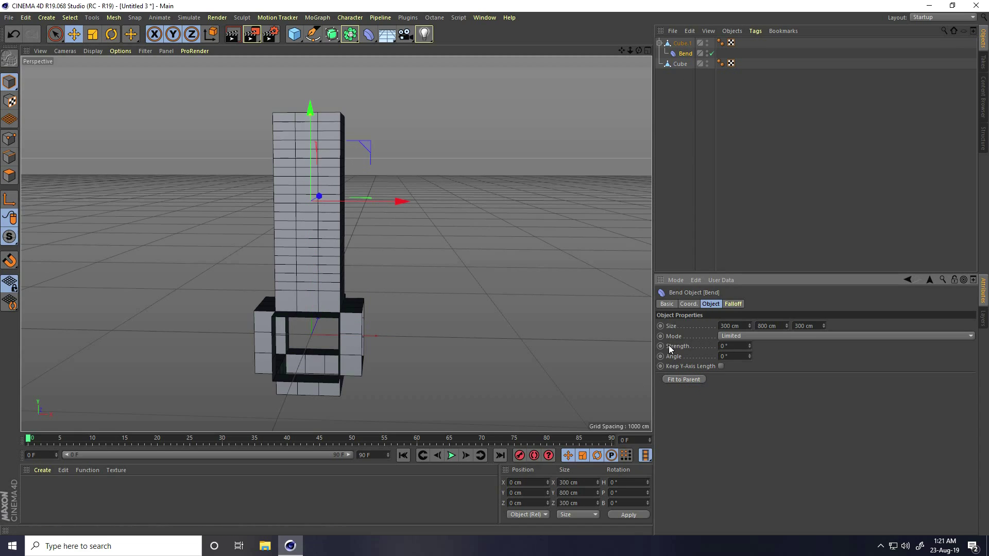
pyautogui.moveTo(749, 344); pyautogui.dragTo(747, 344)
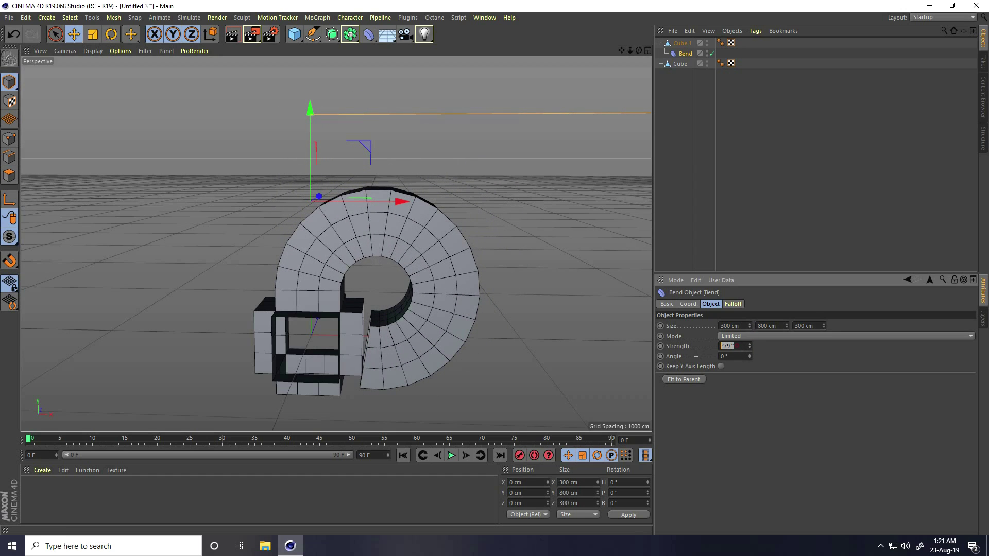
pyautogui.press('Return')
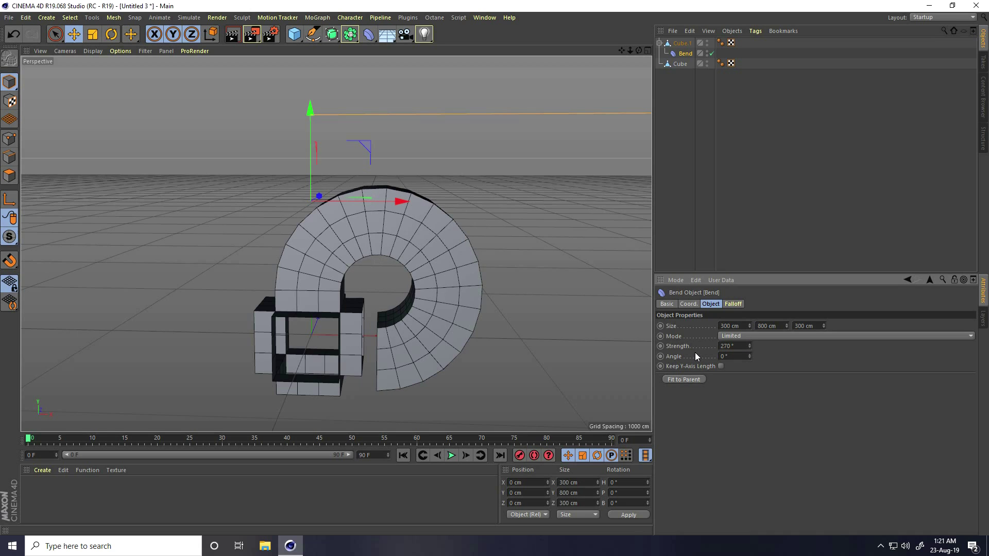
pyautogui.click(417, 313)
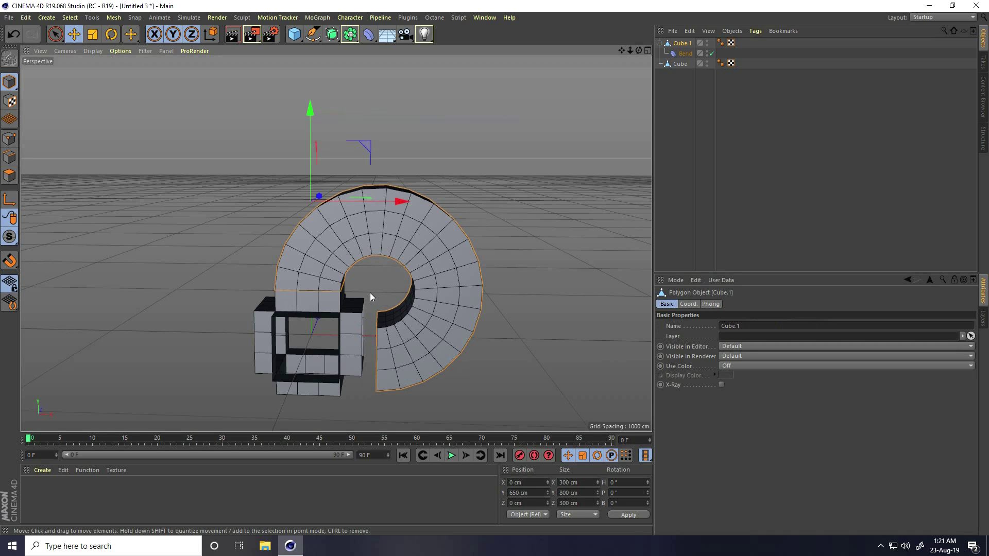
pyautogui.keyDown('alt'); pyautogui.moveTo(370, 291); pyautogui.dragTo(432, 287, button='right'); pyautogui.keyUp('alt')
pyautogui.keyDown('alt'); pyautogui.moveTo(390, 308); pyautogui.dragTo(391, 255, button='middle'); pyautogui.keyUp('alt')
pyautogui.keyDown('alt'); pyautogui.moveTo(359, 280); pyautogui.dragTo(370, 258); pyautogui.keyUp('alt')
pyautogui.scroll(4, 412, 236)
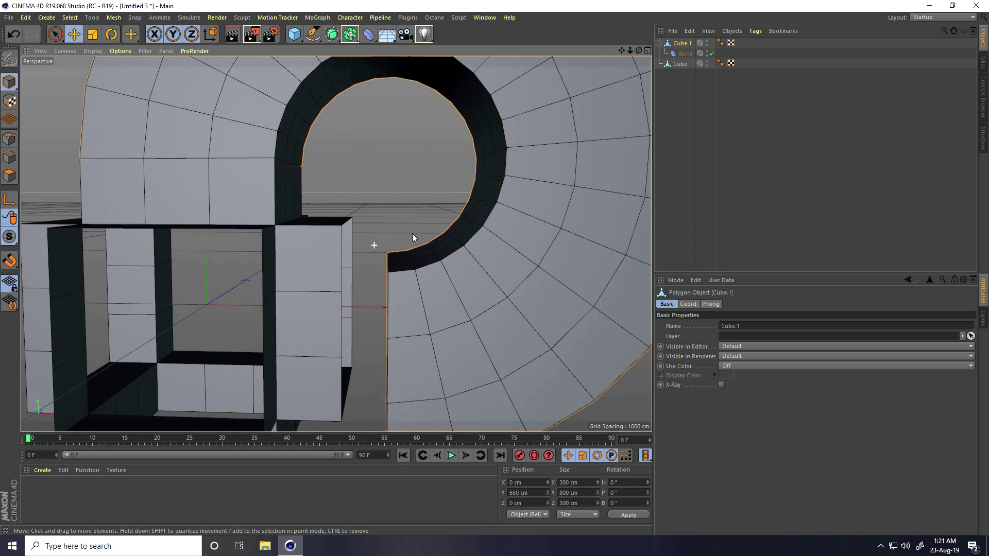
pyautogui.keyDown('alt'); pyautogui.moveTo(412, 233); pyautogui.dragTo(414, 233, button='right'); pyautogui.keyUp('alt')
pyautogui.moveTo(380, 261); pyautogui.dragTo(403, 267)
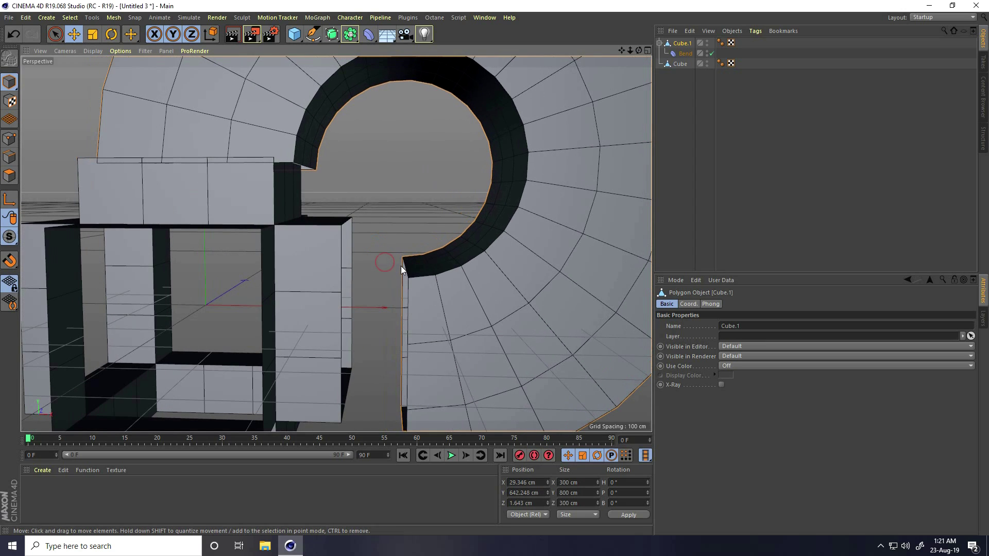
pyautogui.hotkey('ctrl', 'z')
# Step: In the front view, shift the Bend deformer along X to -70 cm to meet the cube frame's side opening
pyautogui.middleClick(391, 271)
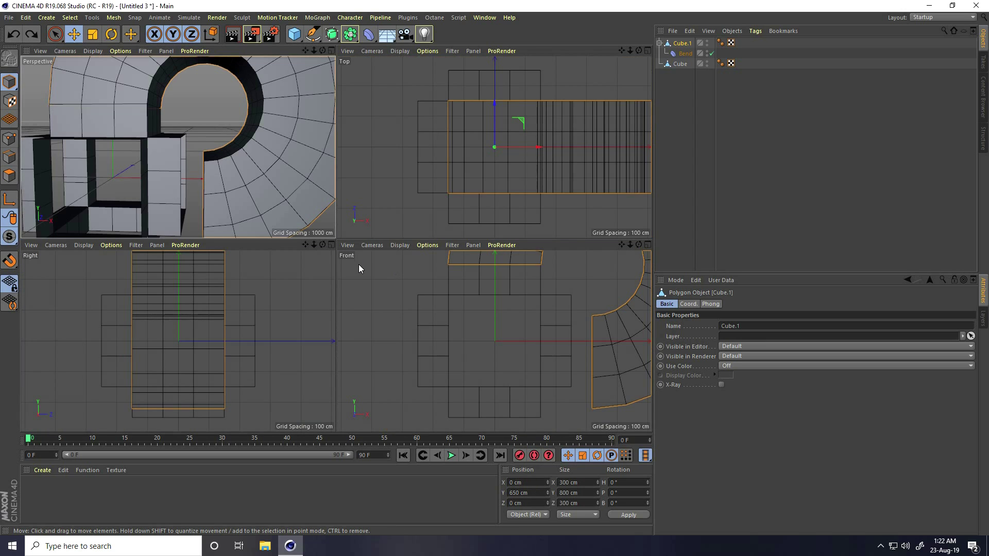
pyautogui.middleClick(358, 264)
pyautogui.scroll(-2, 397, 268)
pyautogui.keyDown('alt'); pyautogui.moveTo(395, 249); pyautogui.dragTo(347, 301, button='middle'); pyautogui.keyUp('alt')
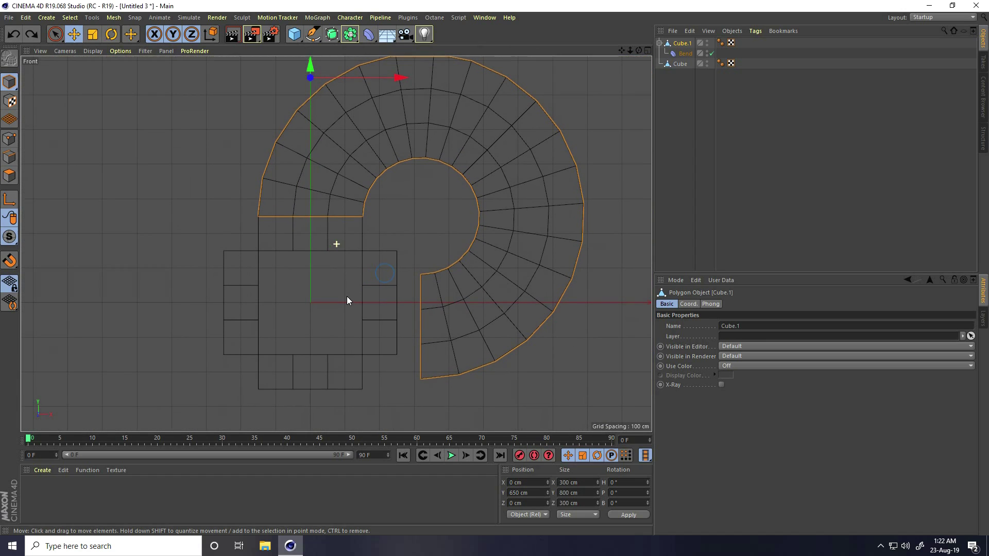
pyautogui.click(683, 54)
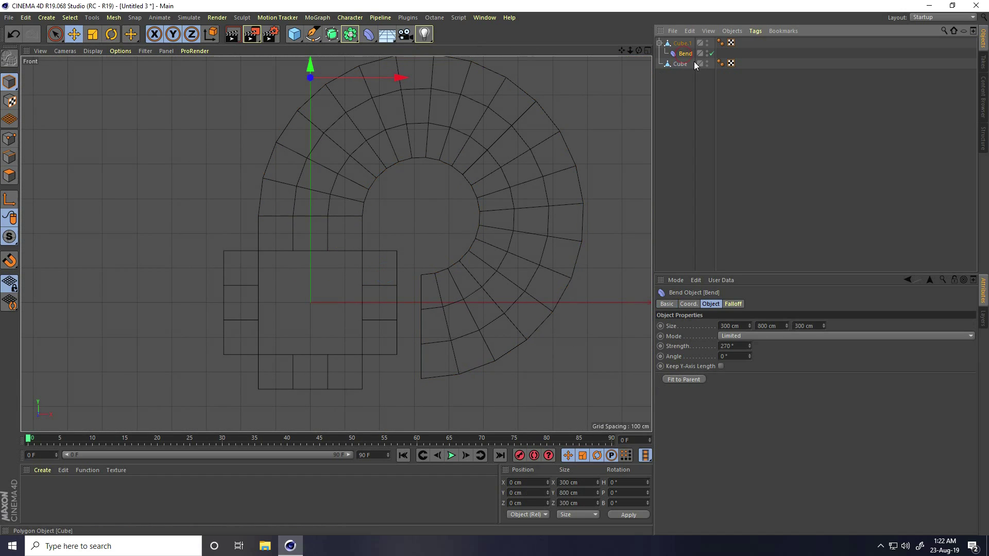
pyautogui.moveTo(400, 78); pyautogui.dragTo(376, 79)
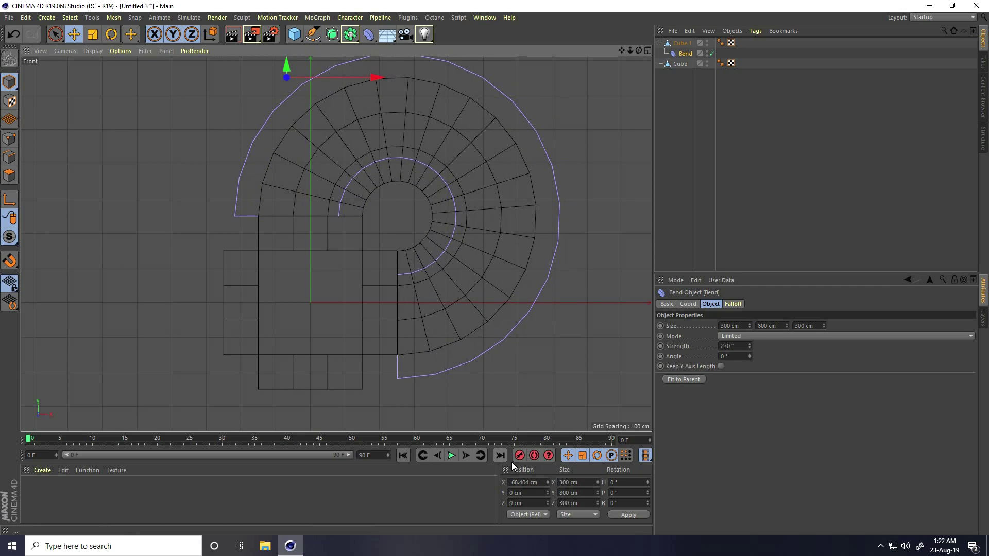
pyautogui.click(519, 482)
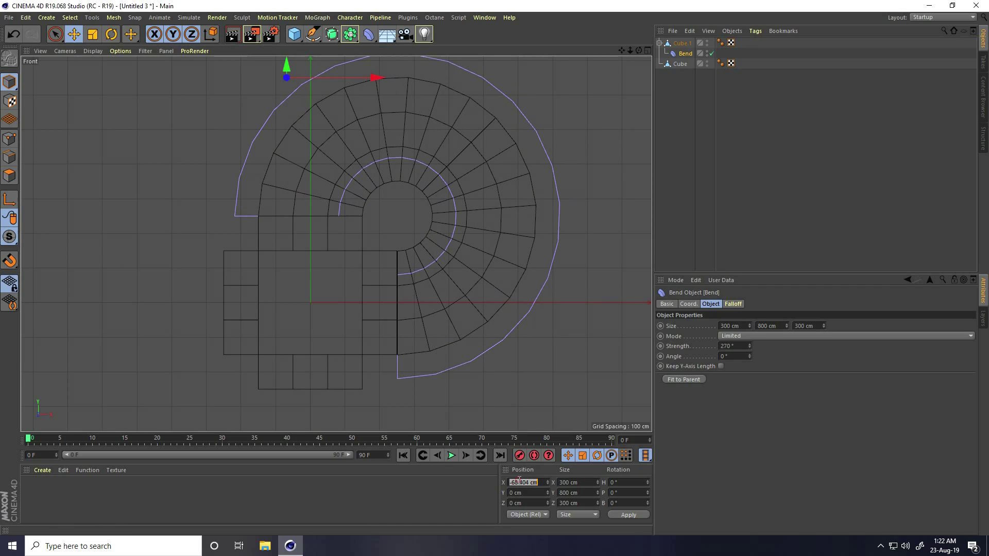
pyautogui.press('Return')
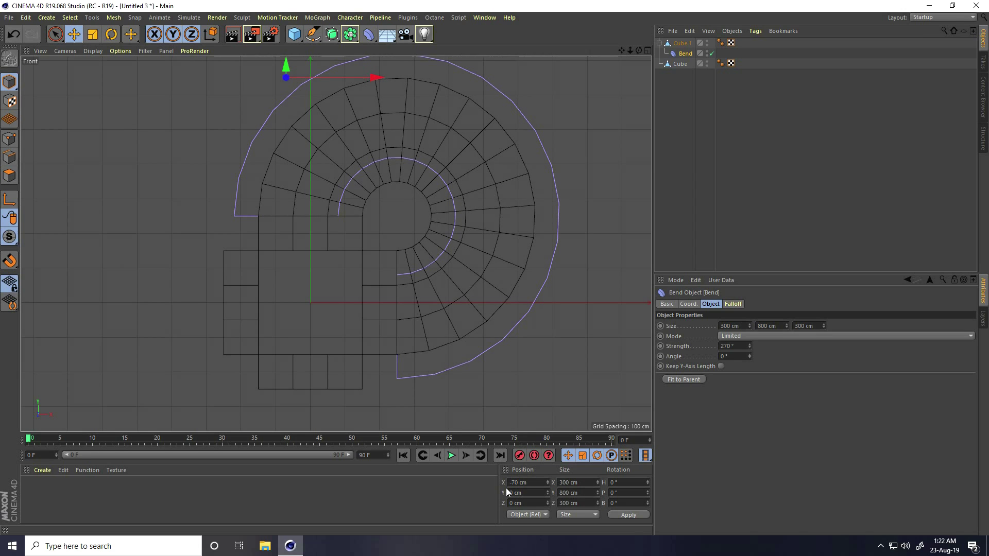
# Step: Return to the perspective view, clear the selection and examine how the bent tube joins the cube frame's openings
pyautogui.click(74, 34)
pyautogui.middleClick(226, 230)
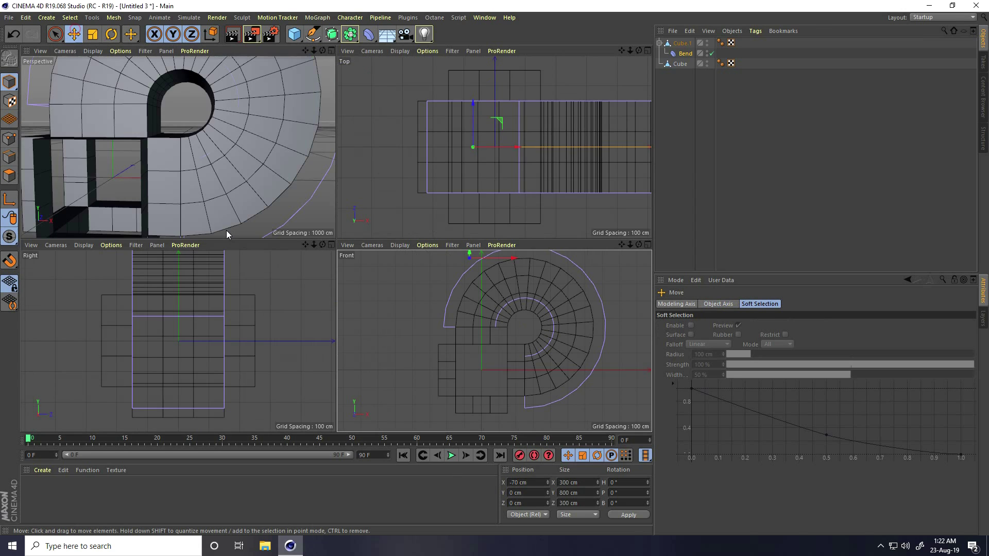
pyautogui.middleClick(166, 123)
pyautogui.click(328, 186)
pyautogui.moveTo(329, 187)
pyautogui.keyDown('alt'); pyautogui.mouseDown()
pyautogui.moveTo(380, 192)
pyautogui.moveTo(328, 191)
pyautogui.mouseUp(); pyautogui.keyUp('alt')
pyautogui.scroll(-5, 340, 190)
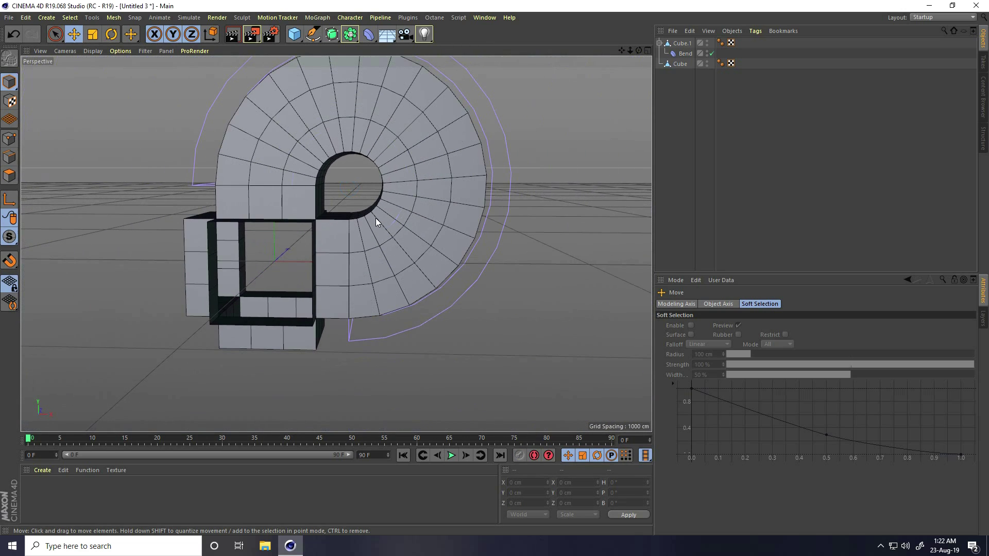
pyautogui.keyDown('alt'); pyautogui.moveTo(375, 218); pyautogui.dragTo(372, 190); pyautogui.keyUp('alt')
pyautogui.keyDown('alt'); pyautogui.moveTo(362, 244); pyautogui.dragTo(343, 155); pyautogui.keyUp('alt')
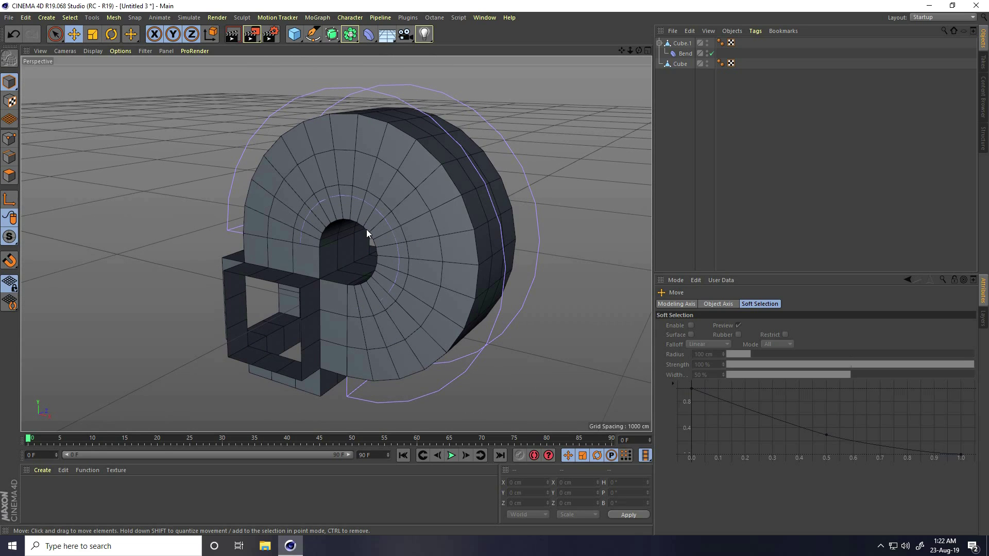
# Step: Add a Twist deformer and make it a child of the bent tube, above the Bend deformer
pyautogui.click(371, 33)
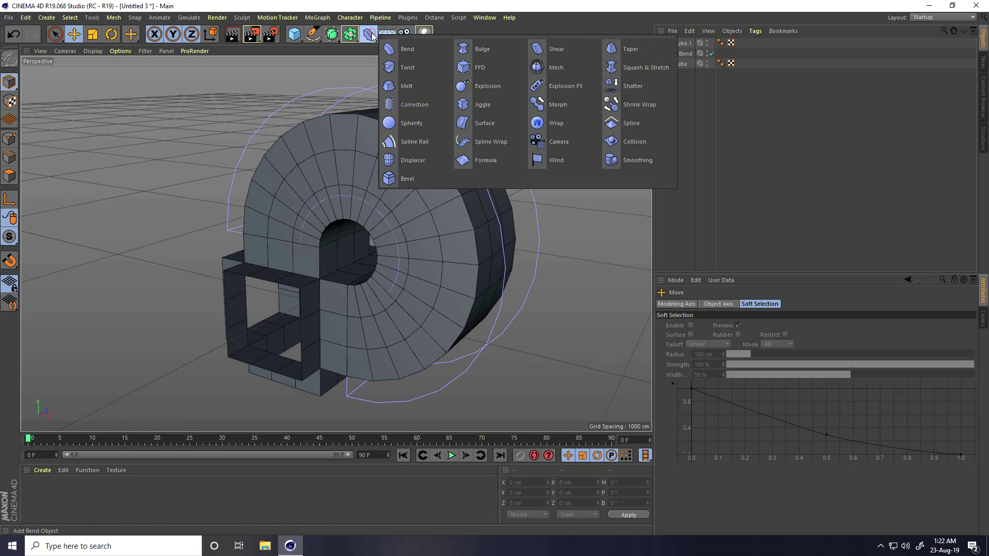
pyautogui.click(424, 68)
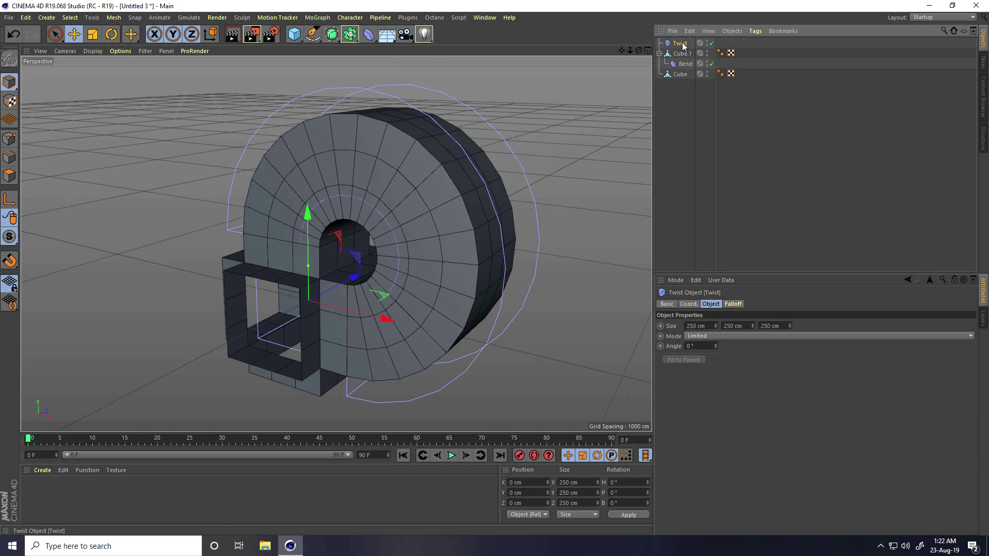
pyautogui.moveTo(681, 43); pyautogui.dragTo(683, 58)
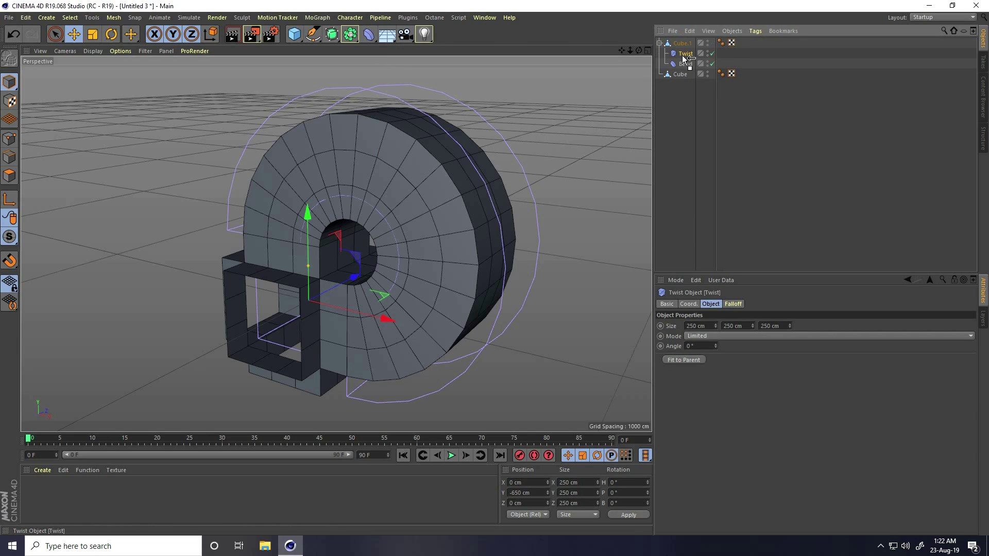
# Step: Fit the Twist deformer to its parent, set its angle to 180° and clear the selection
pyautogui.click(683, 360)
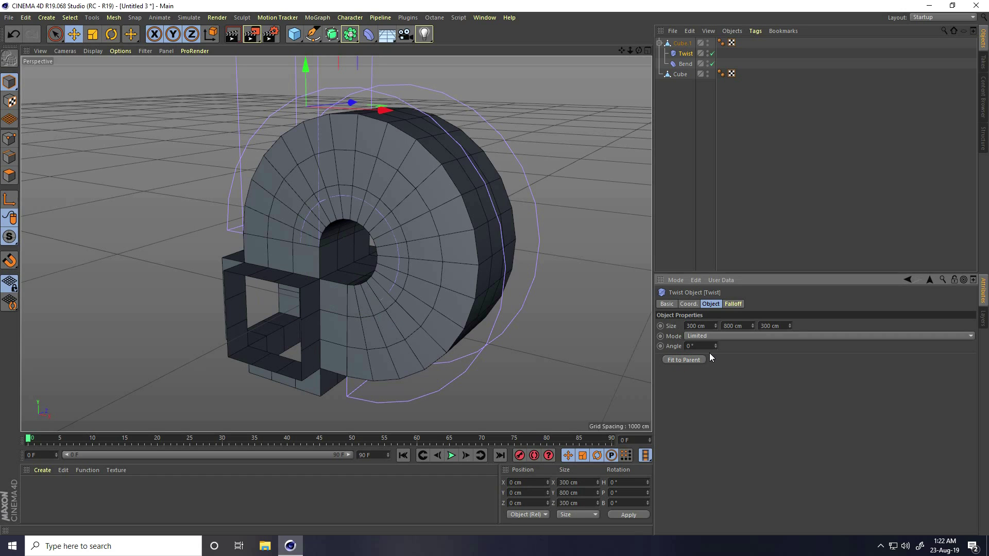
pyautogui.moveTo(715, 345); pyautogui.dragTo(716, 346)
pyautogui.click(708, 347)
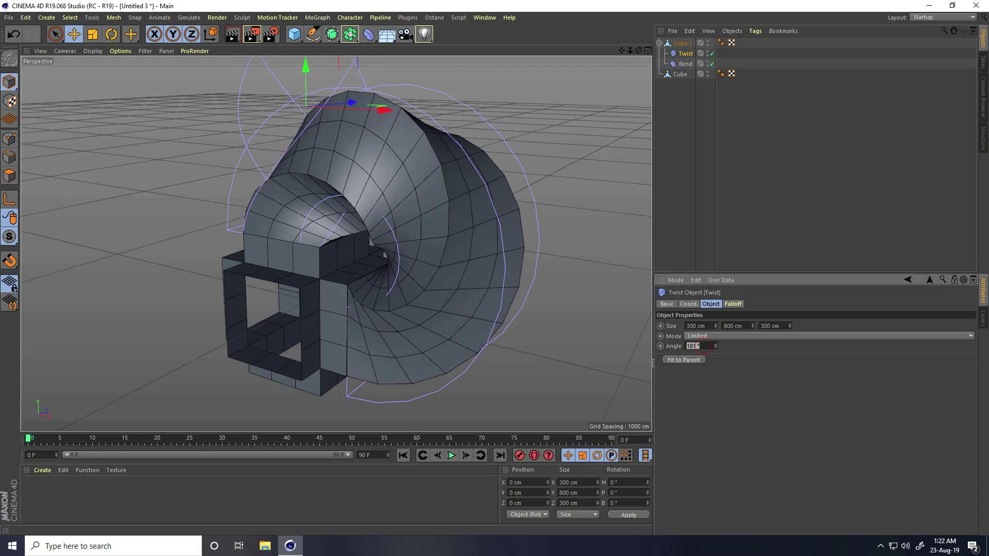
pyautogui.write('18')
pyautogui.write('80')
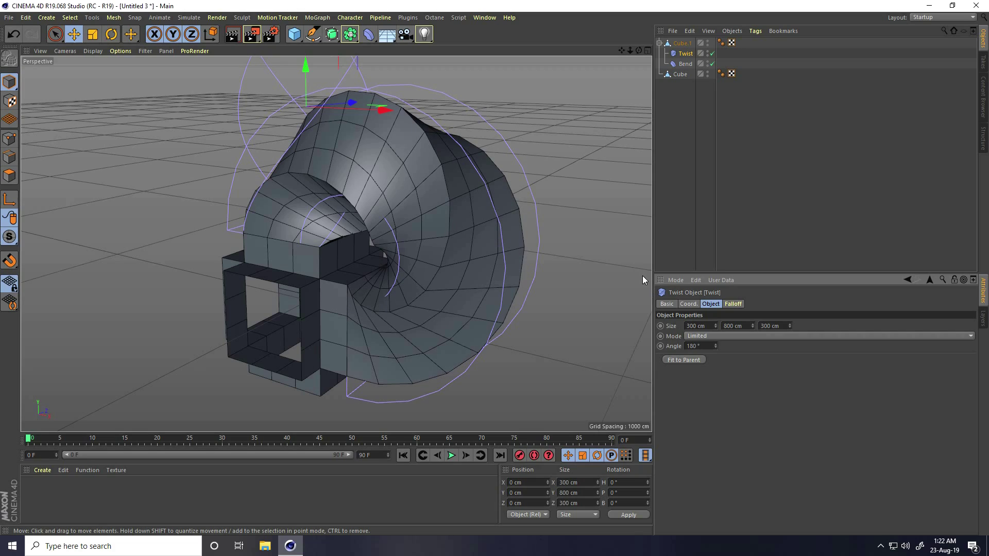
pyautogui.click(578, 238)
# Step: Add a Null object and place the twisted tube with its deformers inside it
pyautogui.keyDown('alt'); pyautogui.moveTo(328, 255); pyautogui.dragTo(346, 236); pyautogui.keyUp('alt')
pyautogui.click(158, 231)
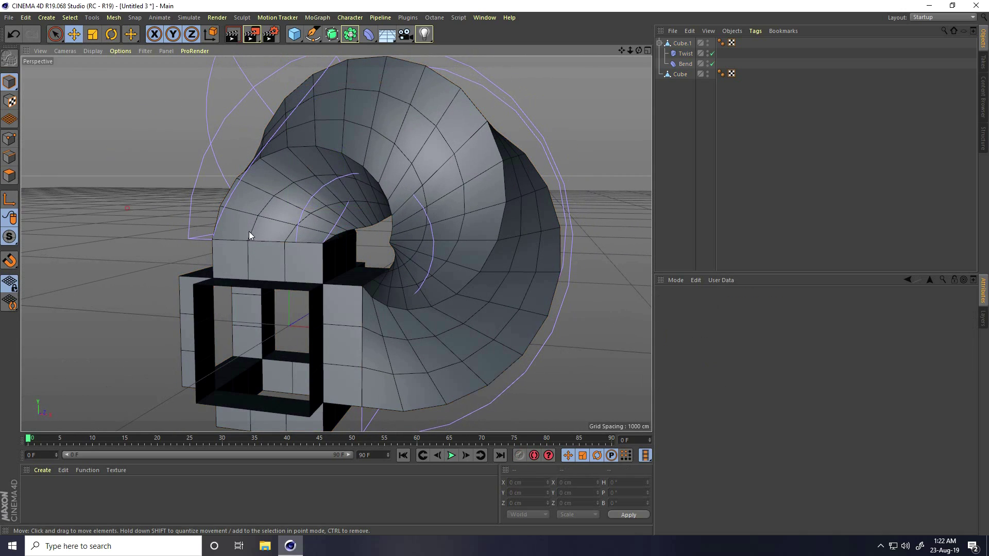
pyautogui.keyDown('alt'); pyautogui.moveTo(252, 231); pyautogui.dragTo(305, 170); pyautogui.keyUp('alt')
pyautogui.click(294, 34)
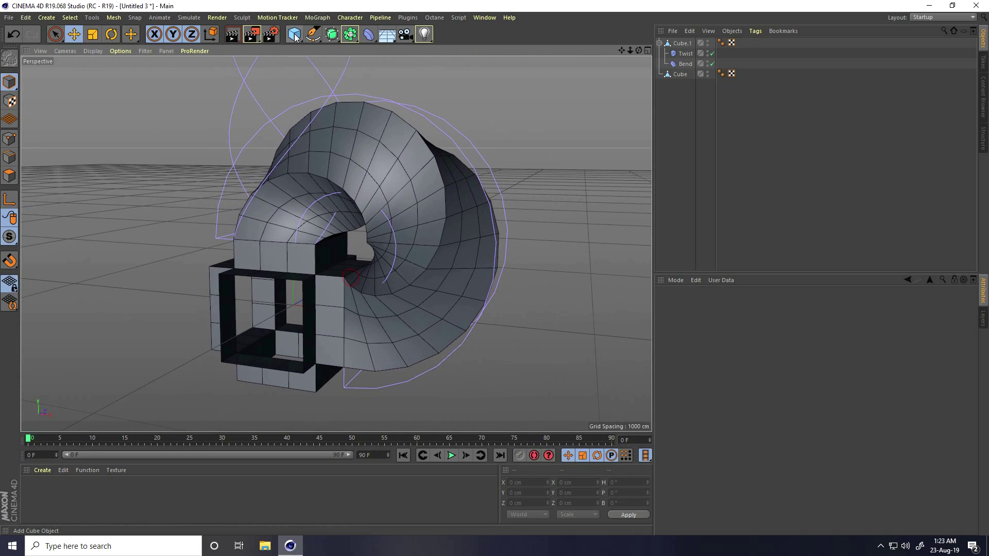
pyautogui.click(331, 49)
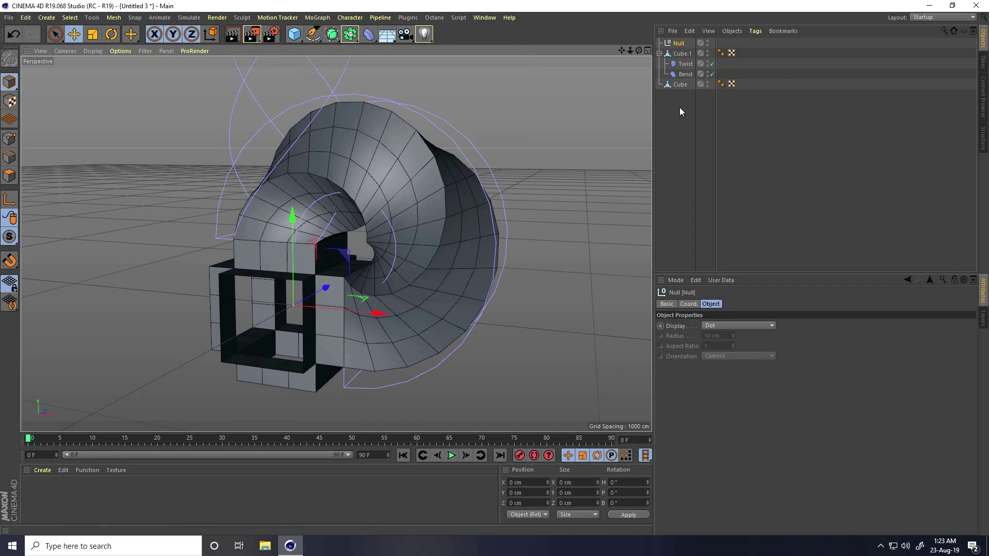
pyautogui.click(659, 53)
pyautogui.click(682, 54)
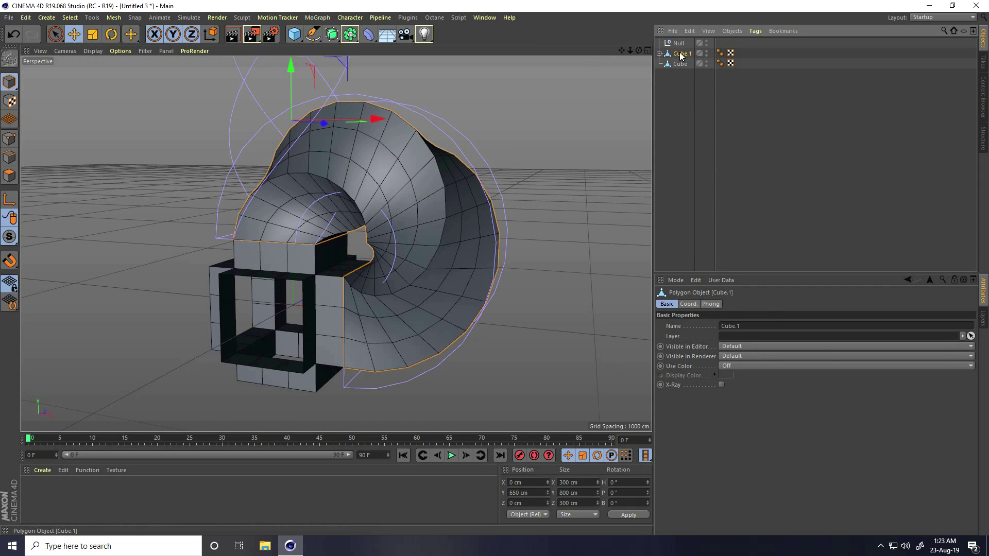
pyautogui.moveTo(682, 53); pyautogui.dragTo(669, 45)
pyautogui.click(659, 43)
# Step: Duplicate the Null that holds the twisted tube
pyautogui.click(680, 45)
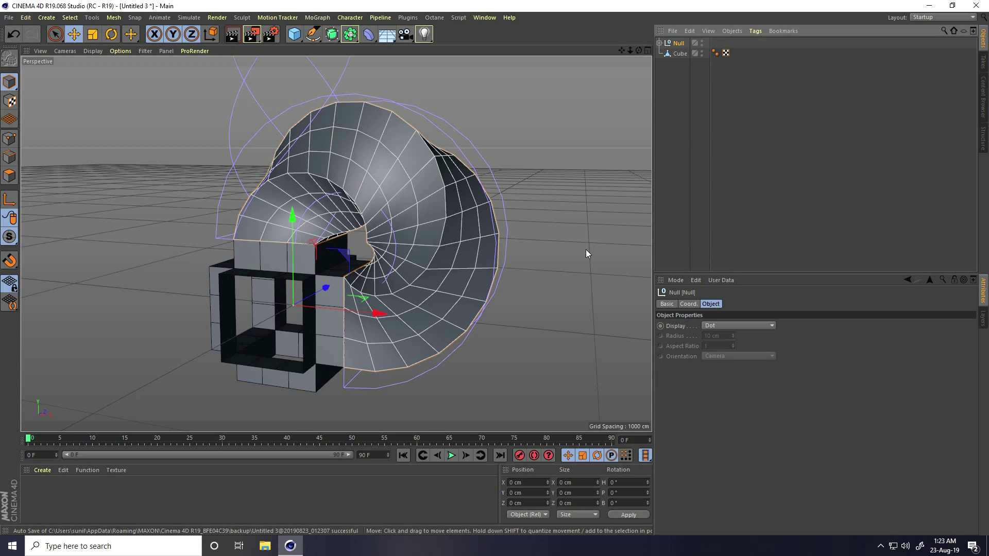
pyautogui.hotkey('ctrl', 'c')
pyautogui.hotkey('ctrl', 'v')
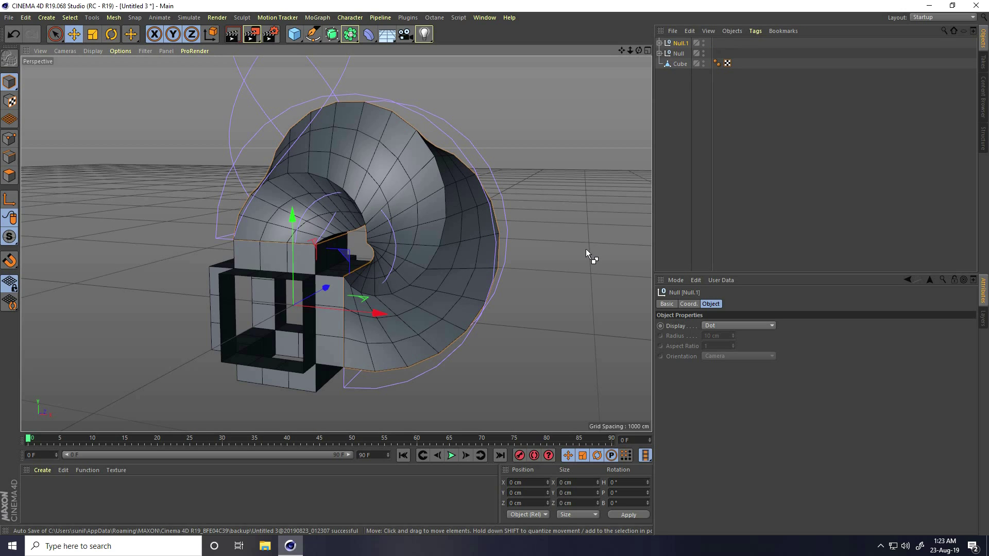
# Step: Rotate the duplicated Null and set its pitch to 90°
pyautogui.scroll(-1, 372, 156)
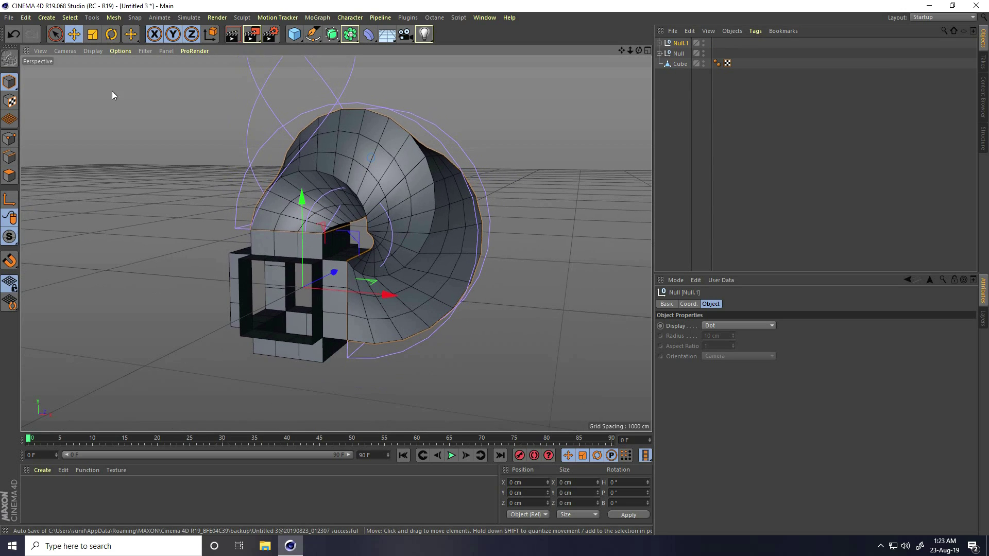
pyautogui.click(111, 34)
pyautogui.moveTo(290, 256); pyautogui.dragTo(592, 505)
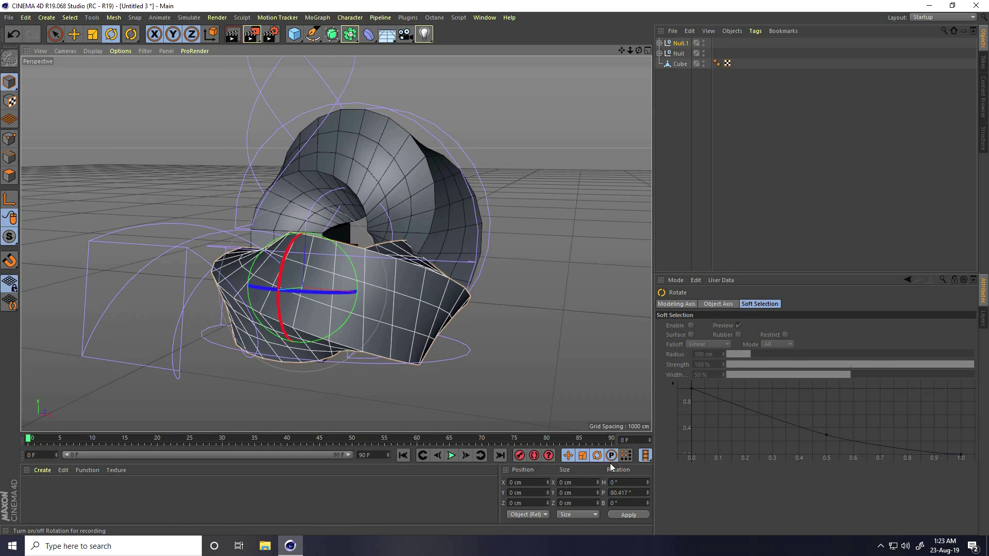
pyautogui.click(628, 493)
pyautogui.write('90')
pyautogui.press('Return')
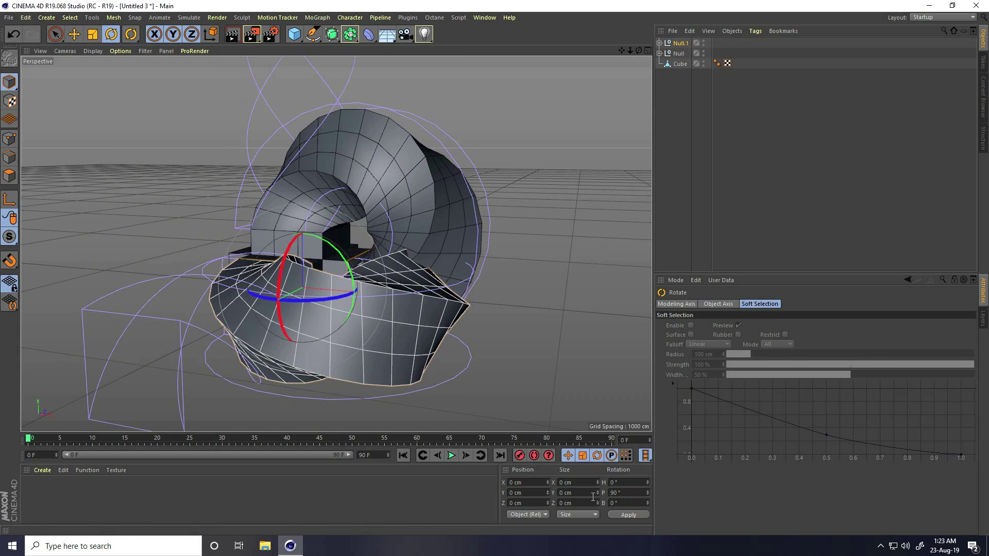
# Step: Turn the duplicated Null further about its green axis and set its pitch to 180°, with heading 90° and bank -90°
pyautogui.moveTo(341, 256); pyautogui.dragTo(338, 335)
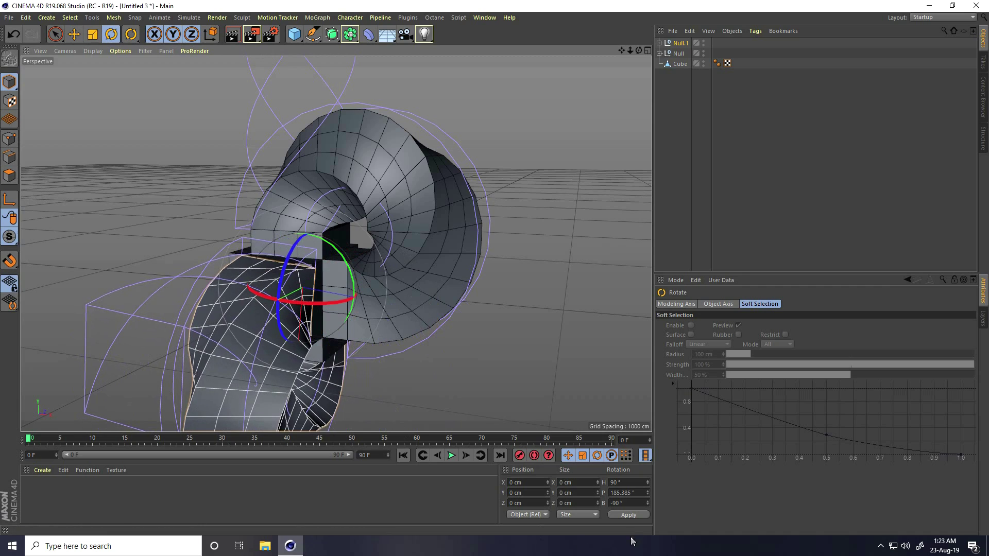
pyautogui.doubleClick(625, 492)
pyautogui.write('180')
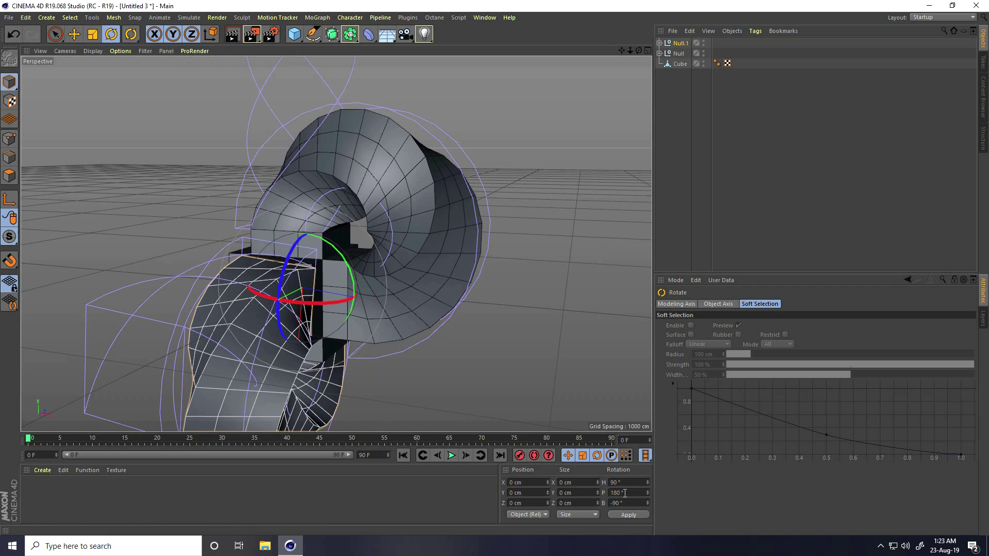
pyautogui.press('Return')
pyautogui.press('e')
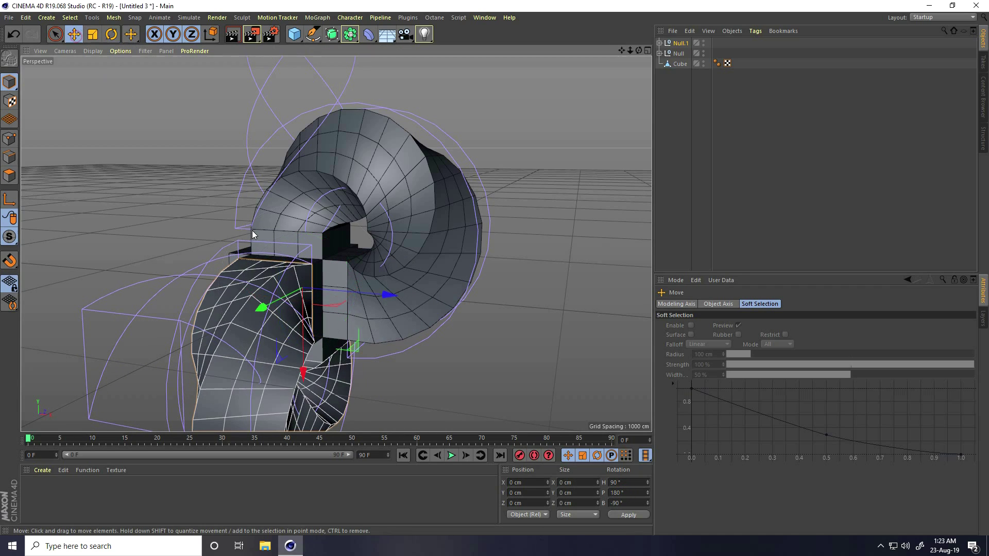
pyautogui.moveTo(251, 234); pyautogui.dragTo(287, 236)
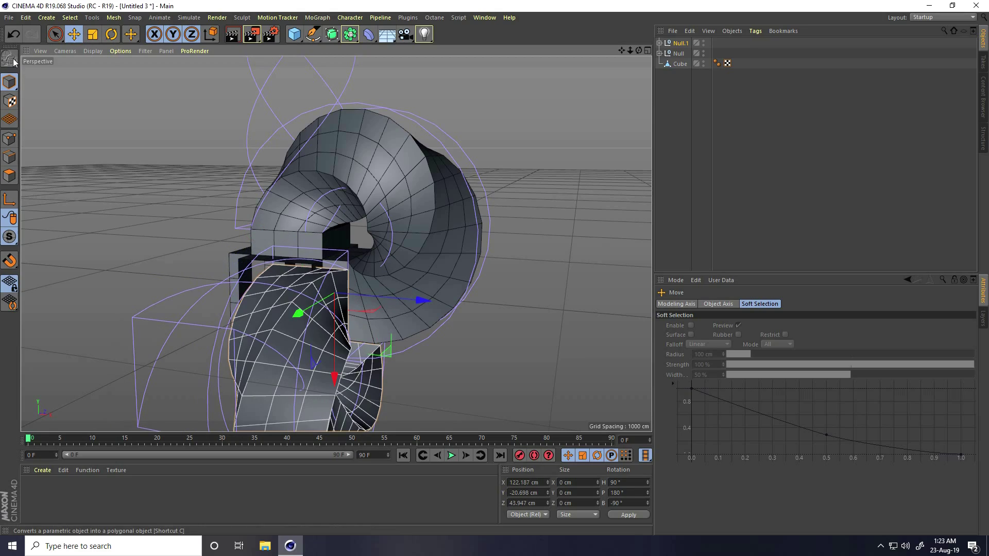
pyautogui.click(13, 35)
# Step: Duplicate the original Null with the upper twisted tube a second time
pyautogui.moveTo(639, 51); pyautogui.dragTo(494, 272)
pyautogui.click(677, 44)
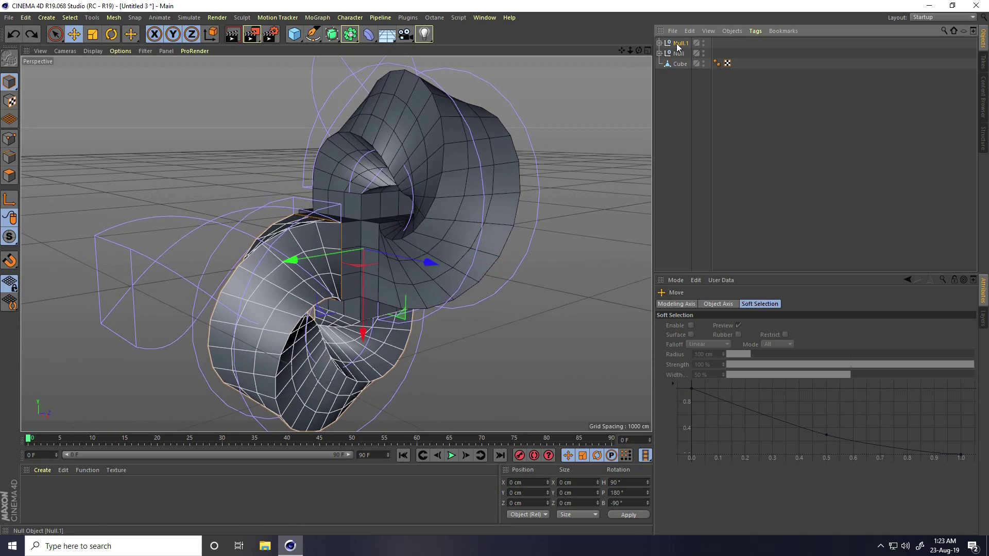
pyautogui.hotkey('ctrl', 'c')
pyautogui.hotkey('ctrl', 'v')
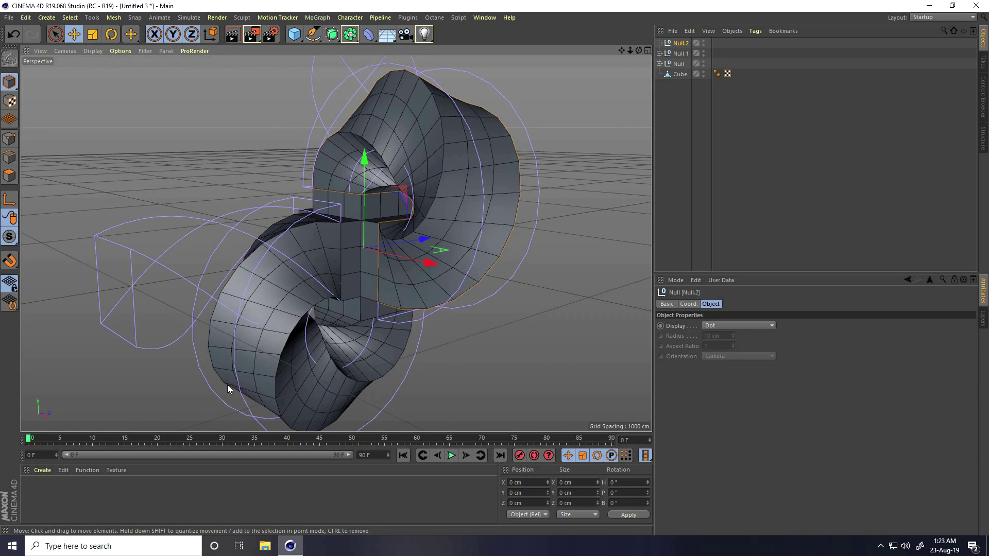
# Step: Rotate the second duplicated Null sideways and set its bank to -90°
pyautogui.press('t')
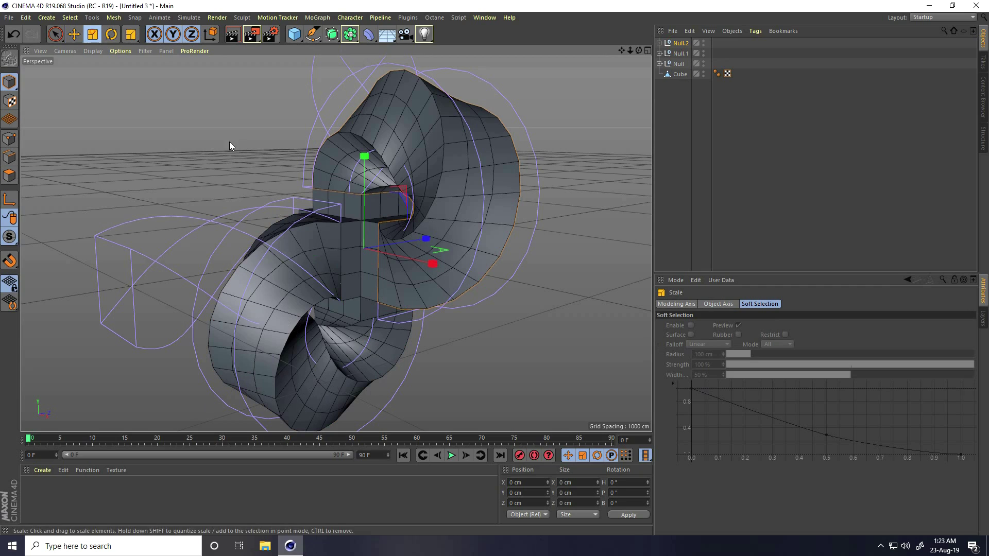
pyautogui.click(111, 34)
pyautogui.moveTo(388, 258)
pyautogui.mouseDown()
pyautogui.moveTo(393, 236)
pyautogui.moveTo(378, 208)
pyautogui.moveTo(358, 213)
pyautogui.moveTo(402, 249)
pyautogui.mouseUp()
pyautogui.moveTo(271, 196); pyautogui.dragTo(268, 206)
pyautogui.click(629, 502)
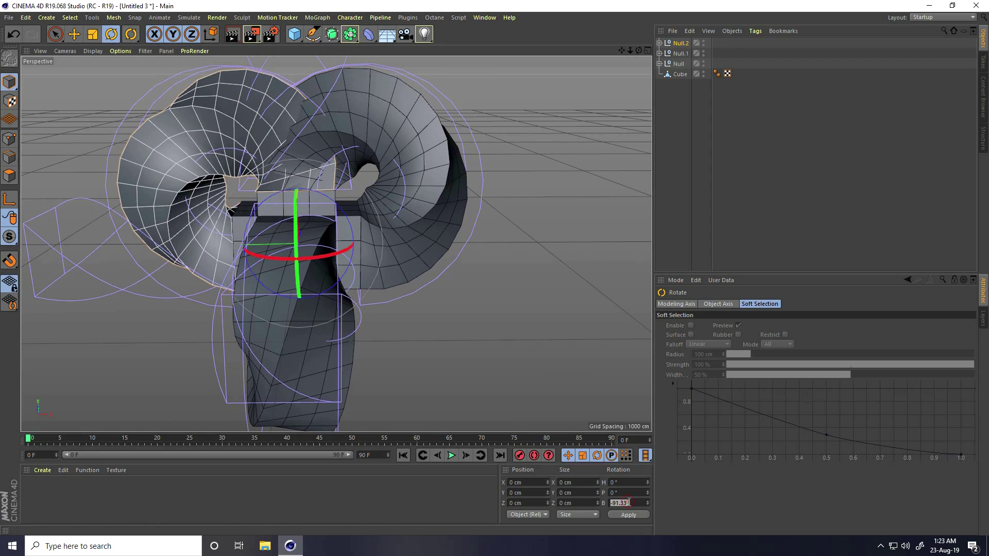
pyautogui.write('-90')
pyautogui.press('Return')
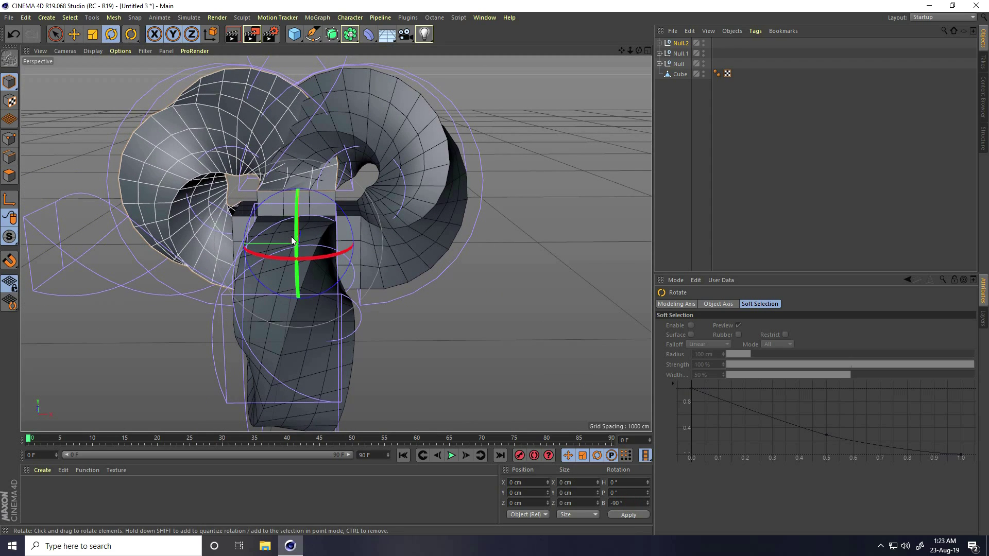
# Step: Rotate the same Null around its red axis, set its pitch to -90°, and deselect it
pyautogui.moveTo(297, 242); pyautogui.dragTo(319, 127)
pyautogui.doubleClick(632, 491)
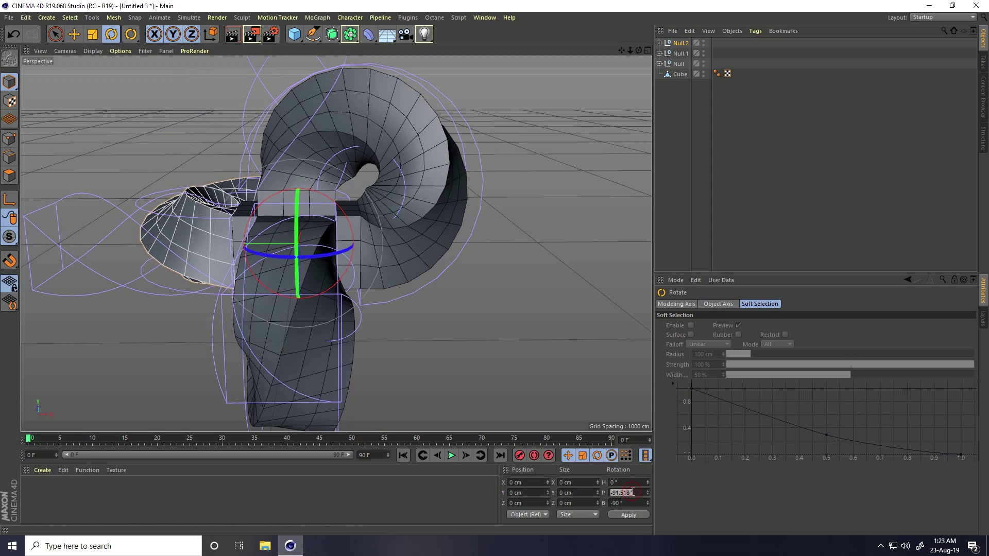
pyautogui.write('-90')
pyautogui.press('Return')
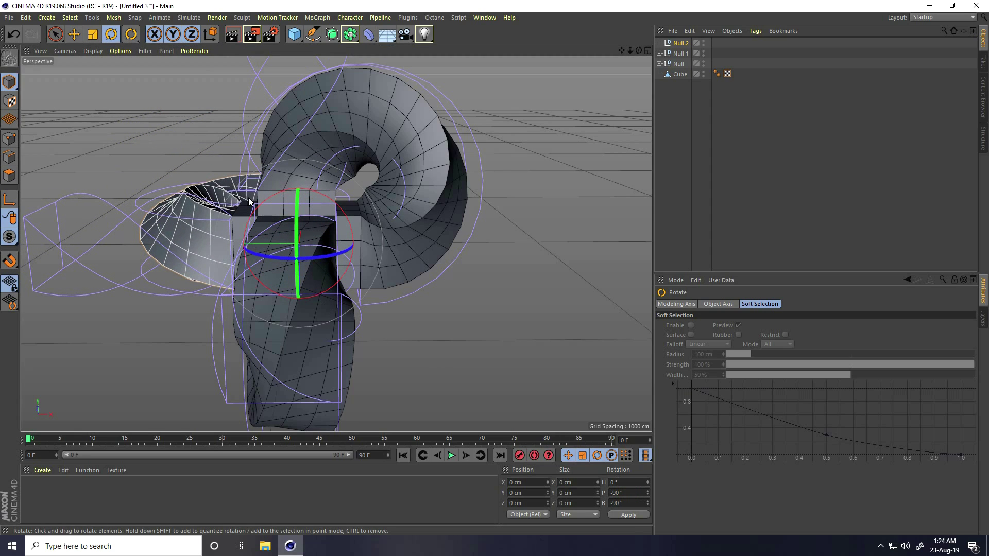
pyautogui.click(218, 168)
# Step: Add a new Null object and place the three tube Nulls and the Cube inside it
pyautogui.moveTo(639, 50); pyautogui.dragTo(495, 268)
pyautogui.moveTo(620, 50); pyautogui.dragTo(494, 269)
pyautogui.moveTo(629, 50); pyautogui.dragTo(494, 268)
pyautogui.moveTo(638, 50); pyautogui.dragTo(494, 268)
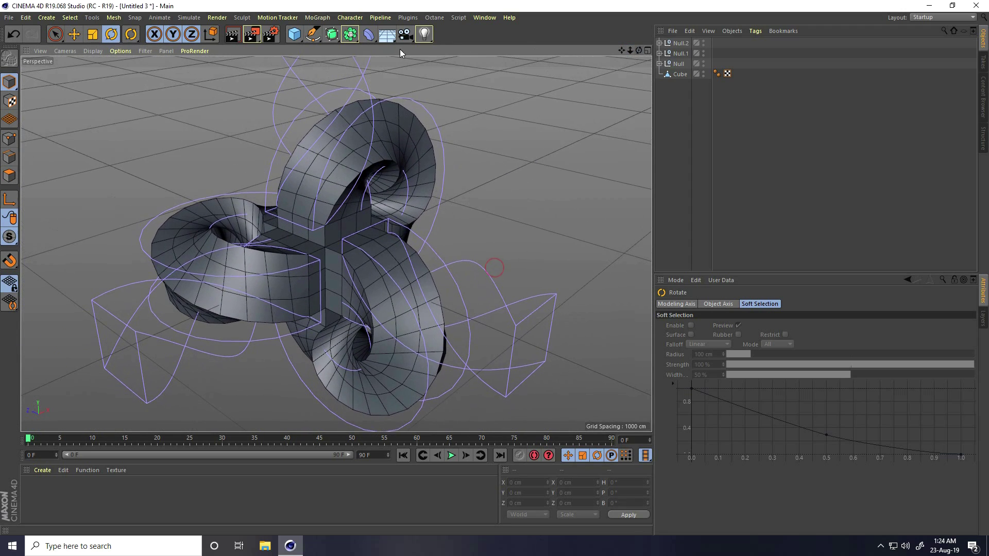
pyautogui.click(294, 36)
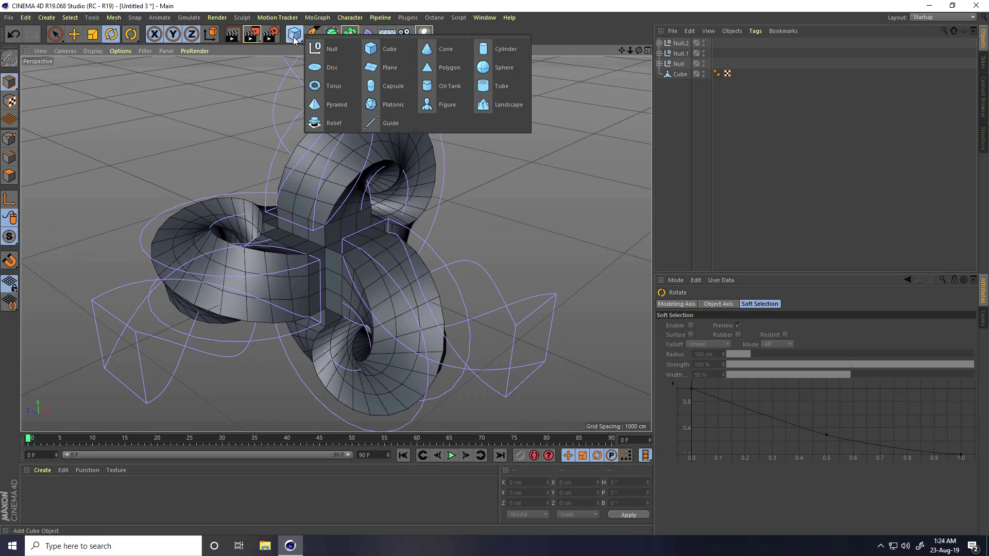
pyautogui.click(324, 50)
pyautogui.moveTo(667, 100); pyautogui.dragTo(681, 46)
pyautogui.click(680, 44)
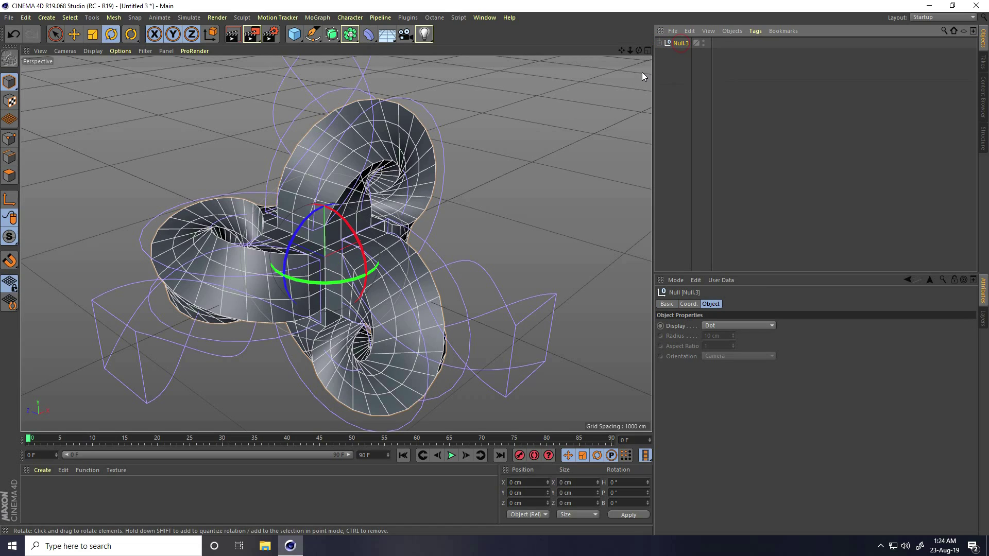
# Step: Select the new Null with all its children and merge them into one polygon object with Connect Objects + Delete
pyautogui.rightClick(679, 42)
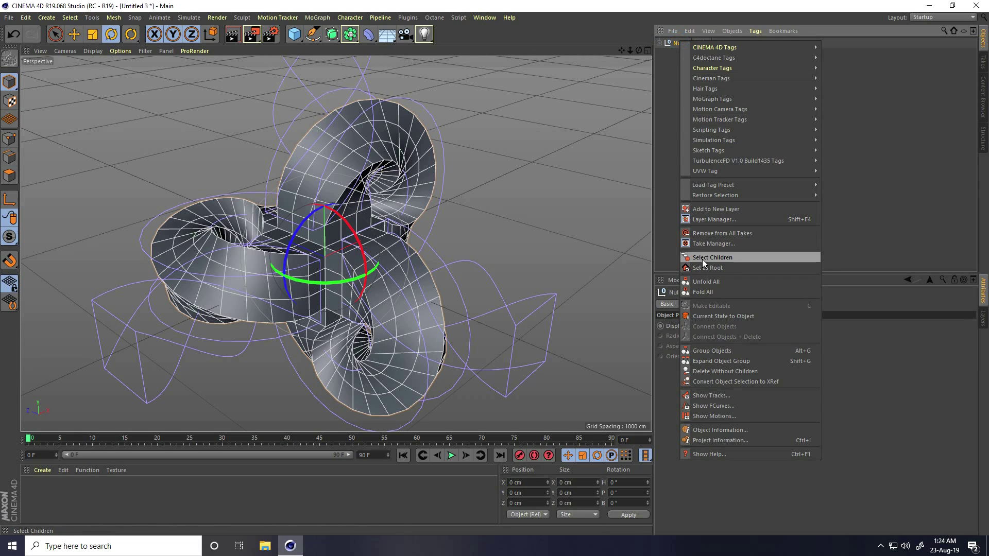
pyautogui.click(738, 258)
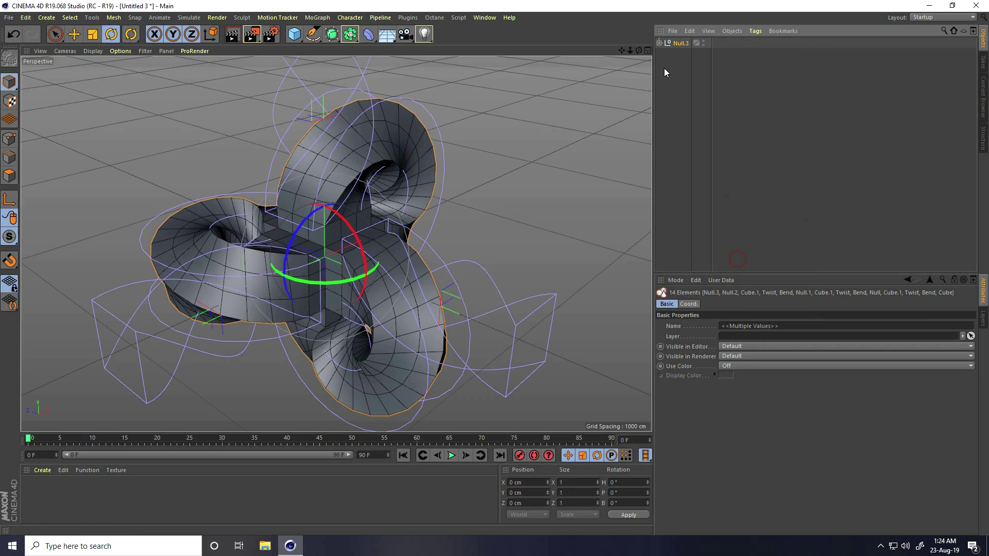
pyautogui.rightClick(676, 42)
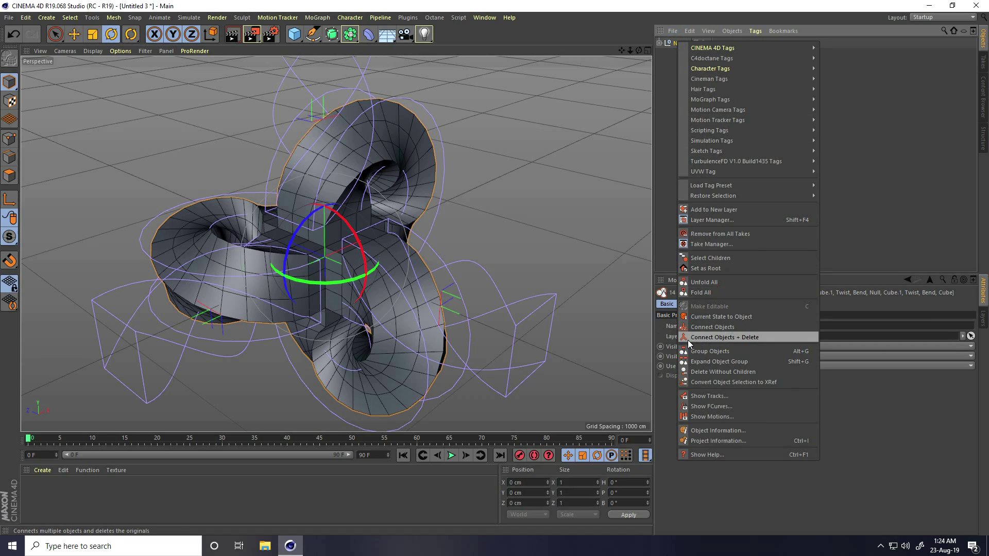
pyautogui.click(749, 337)
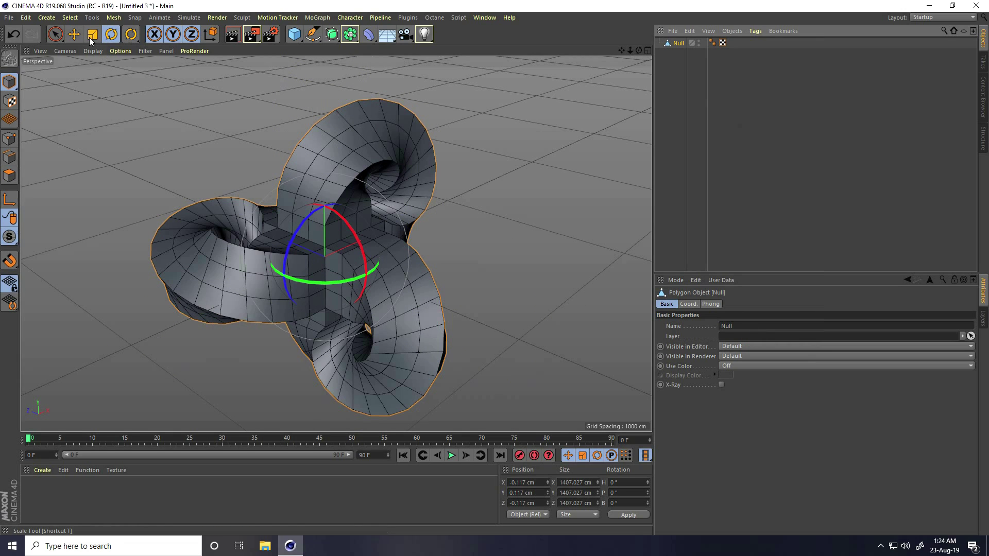
pyautogui.click(73, 34)
pyautogui.click(450, 172)
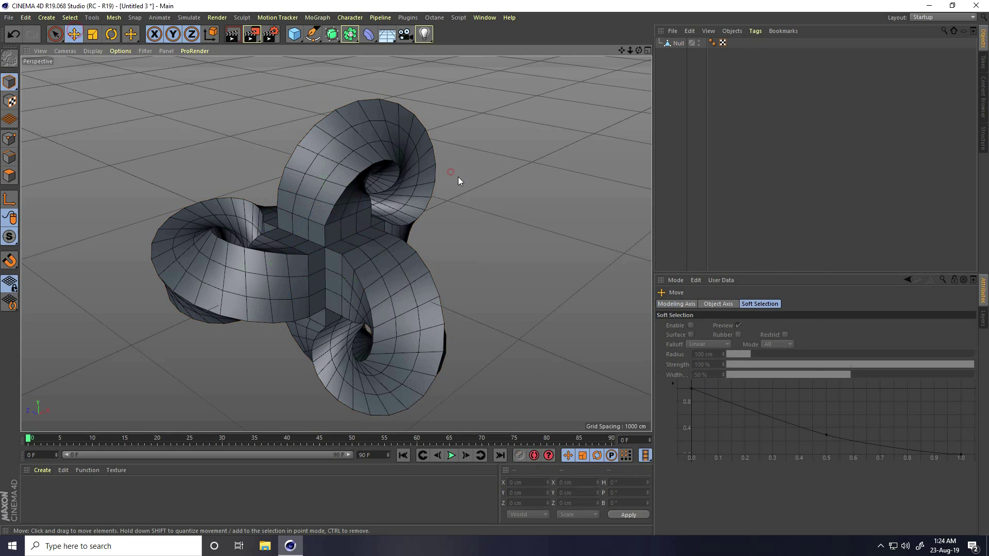
# Step: Select all points of the merged polygon object in point mode
pyautogui.click(685, 42)
pyautogui.scroll(5, 310, 248)
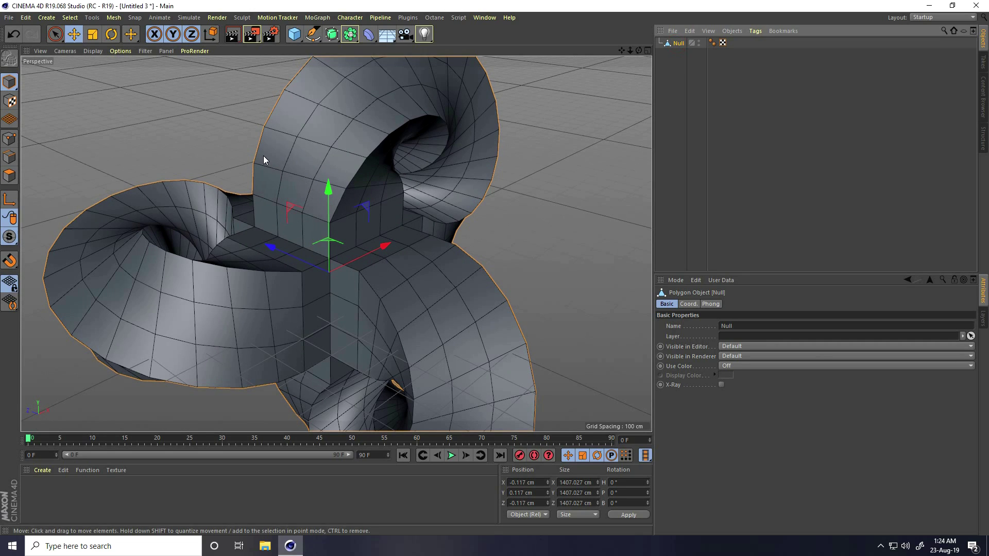
pyautogui.click(9, 139)
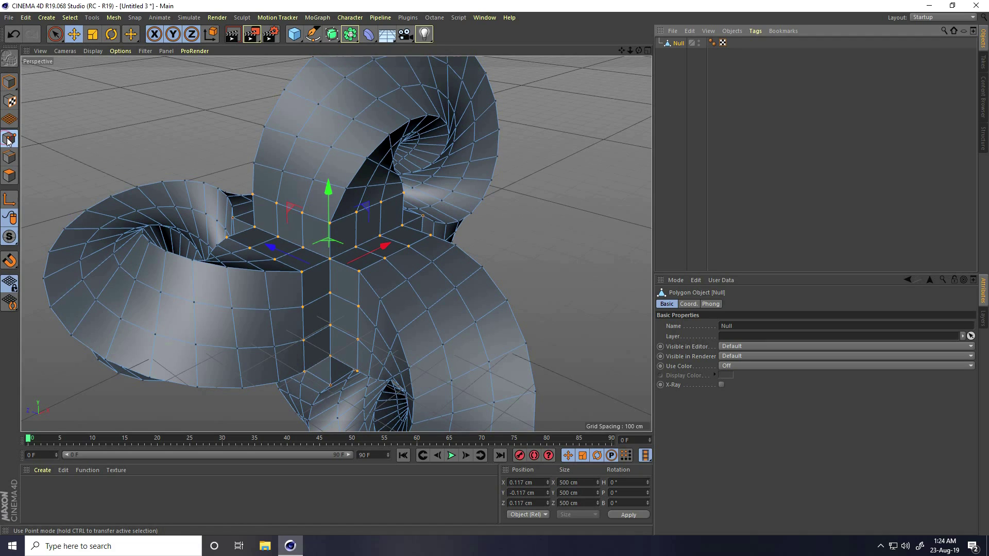
pyautogui.click(70, 17)
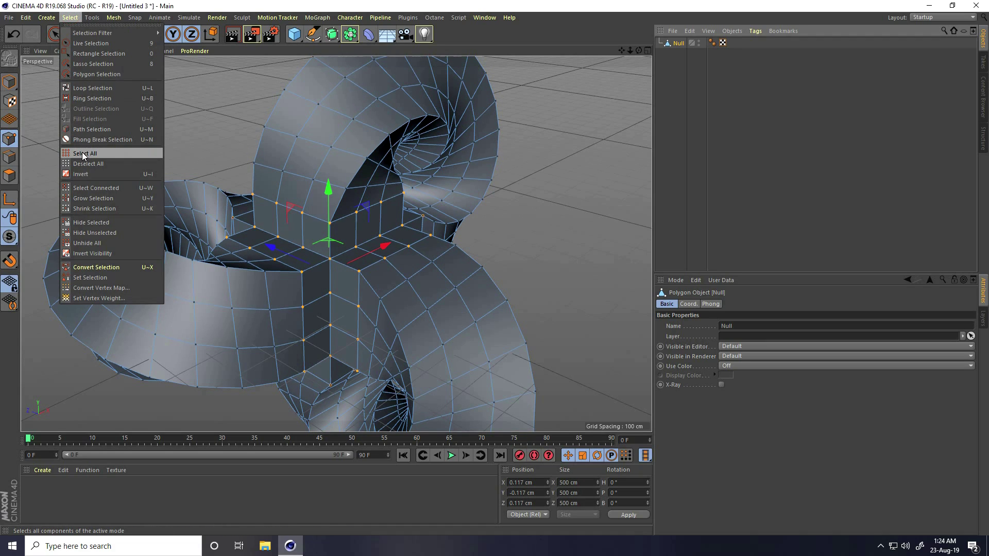
pyautogui.click(122, 152)
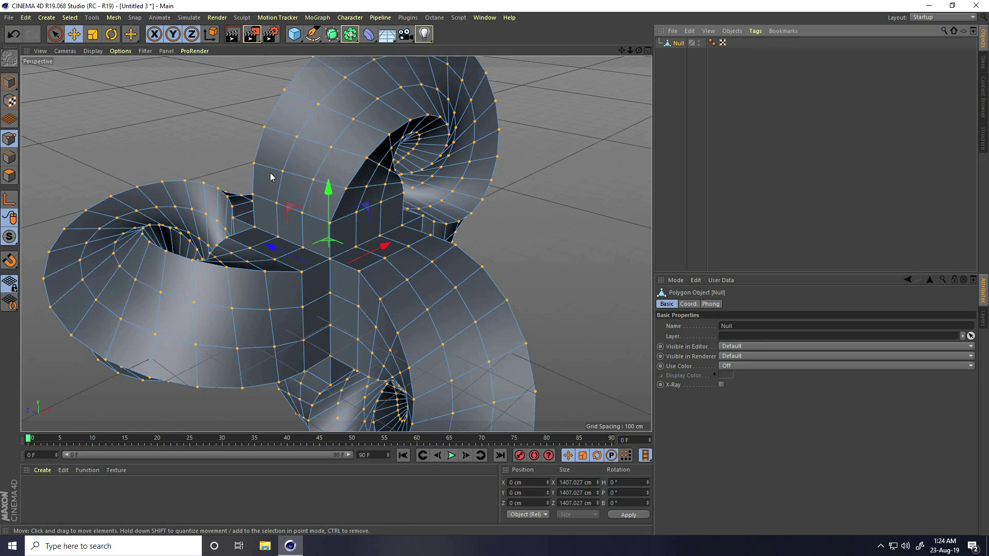
# Step: Optimize the selected points with Polygons, Unused Points and Points enabled and a tolerance of 0.01 cm
pyautogui.rightClick(264, 127)
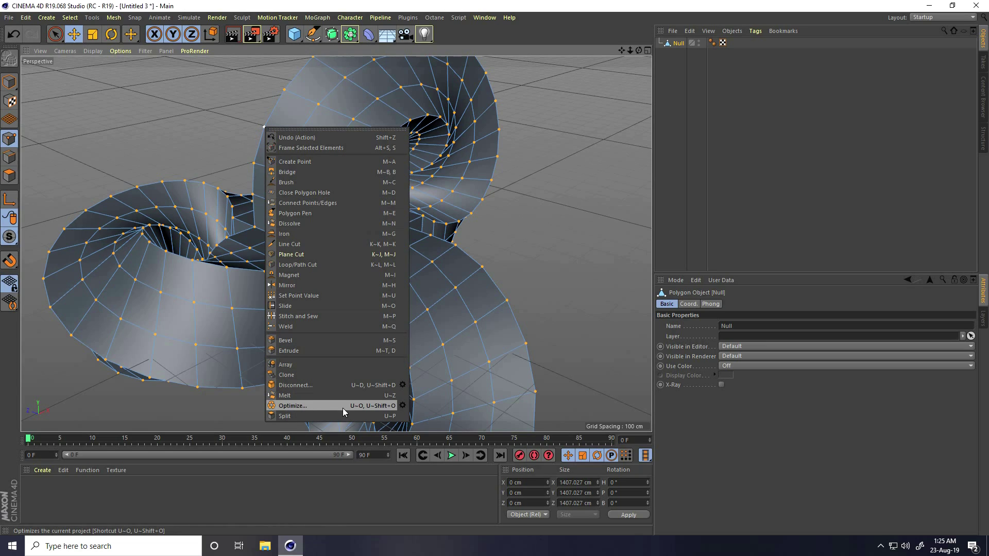
pyautogui.click(403, 406)
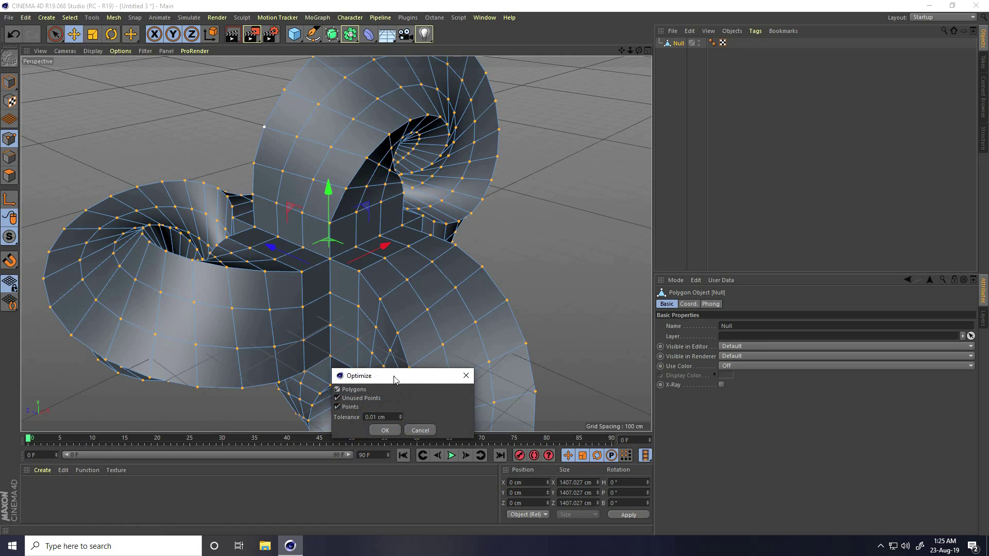
pyautogui.moveTo(394, 380); pyautogui.dragTo(278, 215)
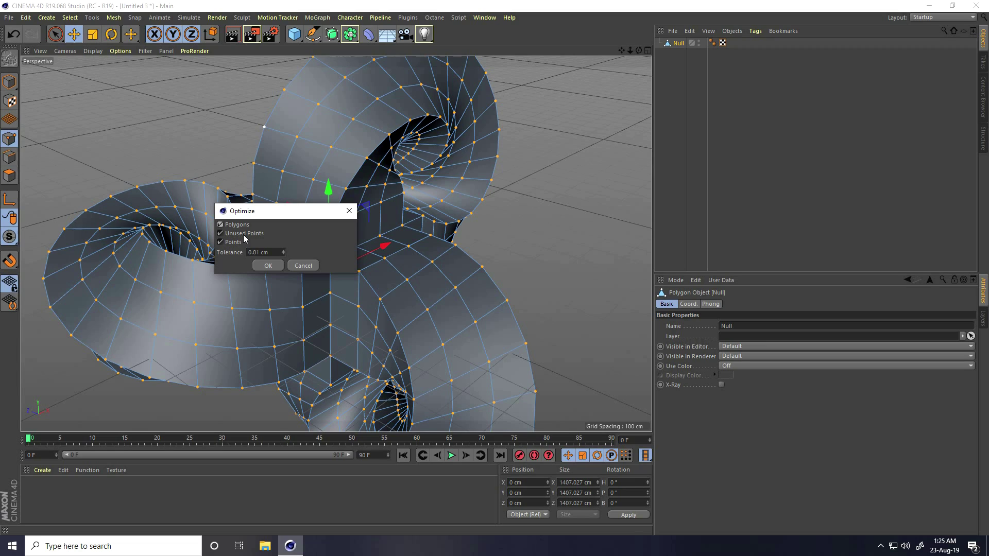
pyautogui.moveTo(275, 252); pyautogui.dragTo(242, 255)
pyautogui.click(267, 266)
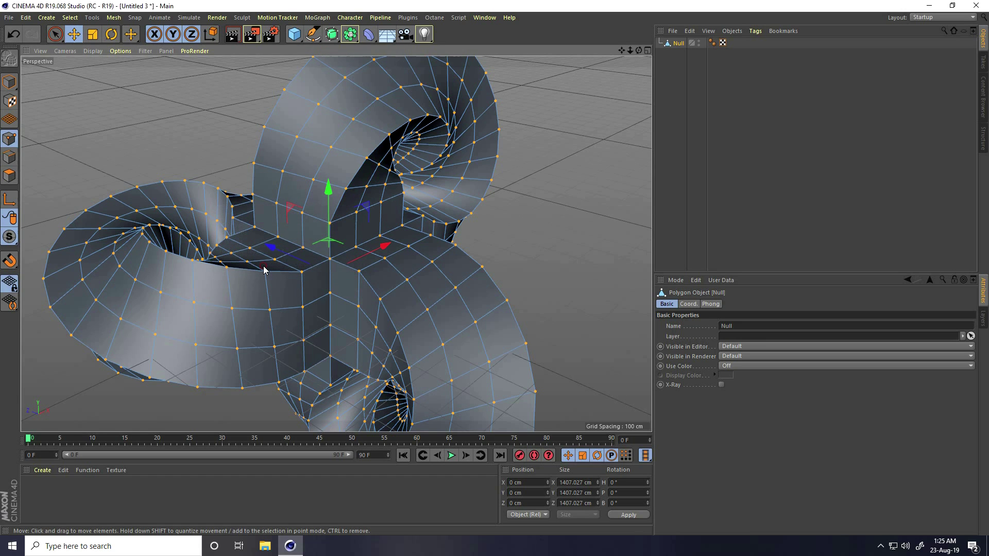
# Step: Switch to polygon mode and use Loop Selection to select the middle polygon strip running along the three tubes
pyautogui.click(9, 83)
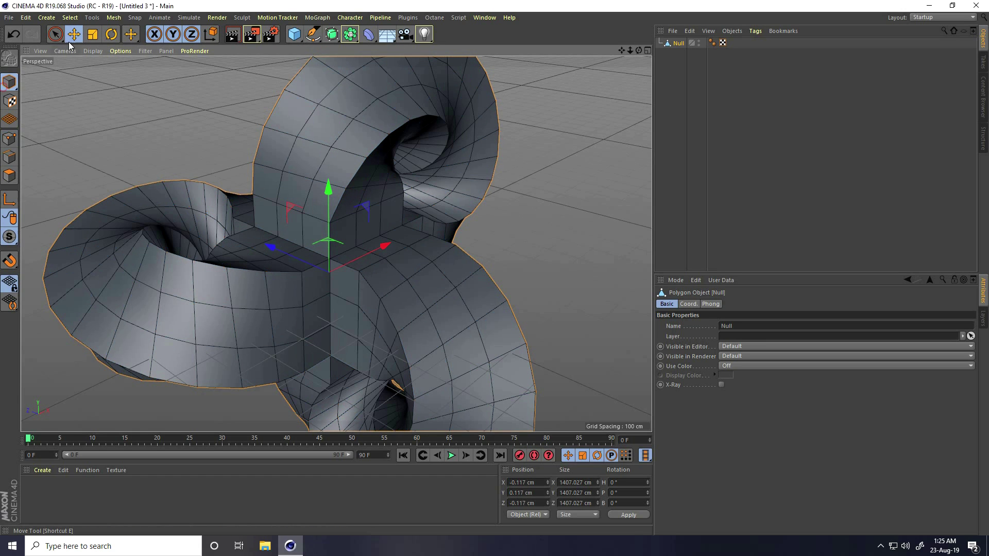
pyautogui.click(74, 34)
pyautogui.click(204, 198)
pyautogui.keyDown('alt'); pyautogui.moveTo(254, 242); pyautogui.dragTo(286, 311); pyautogui.keyUp('alt')
pyautogui.keyDown('alt'); pyautogui.moveTo(266, 253); pyautogui.dragTo(275, 248, button='right'); pyautogui.keyUp('alt')
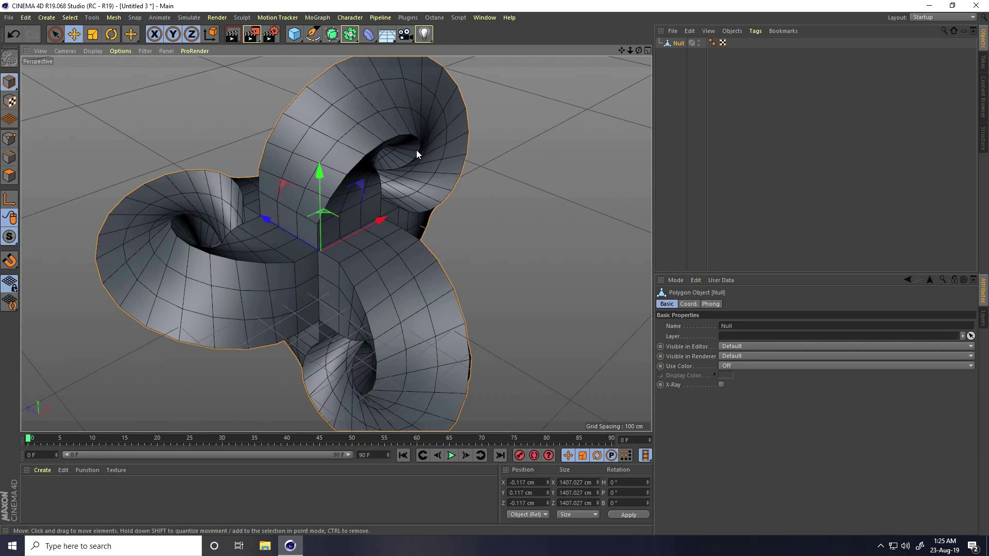
pyautogui.click(14, 181)
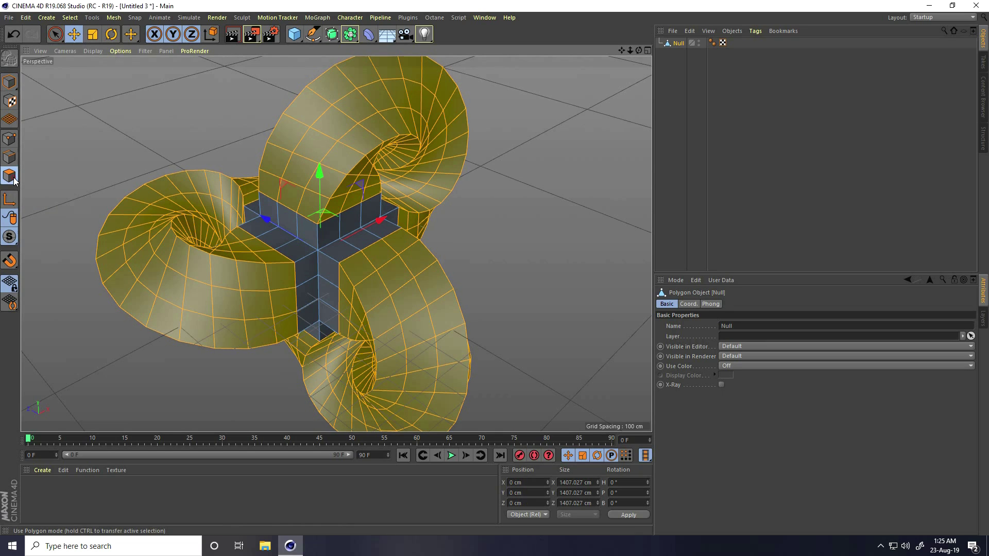
pyautogui.click(70, 17)
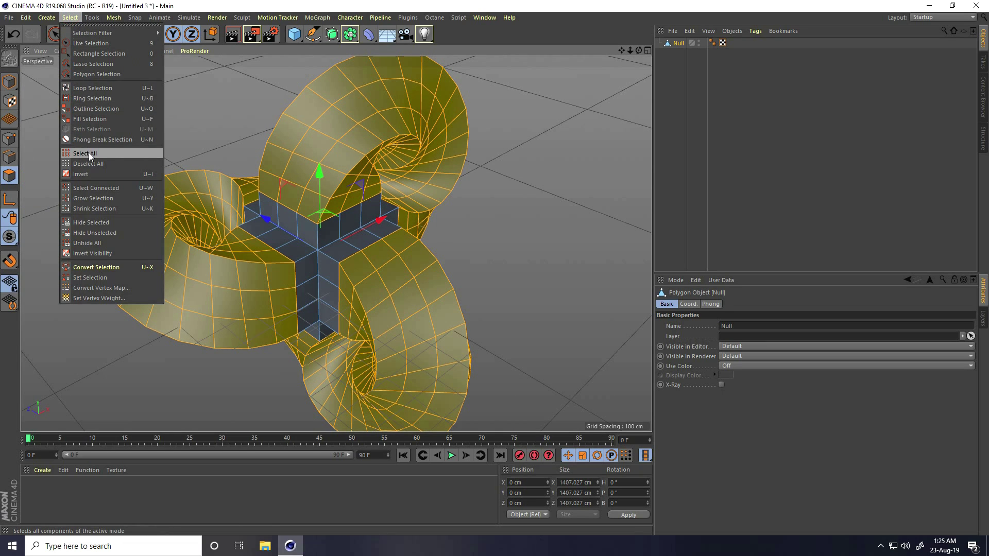
pyautogui.click(92, 89)
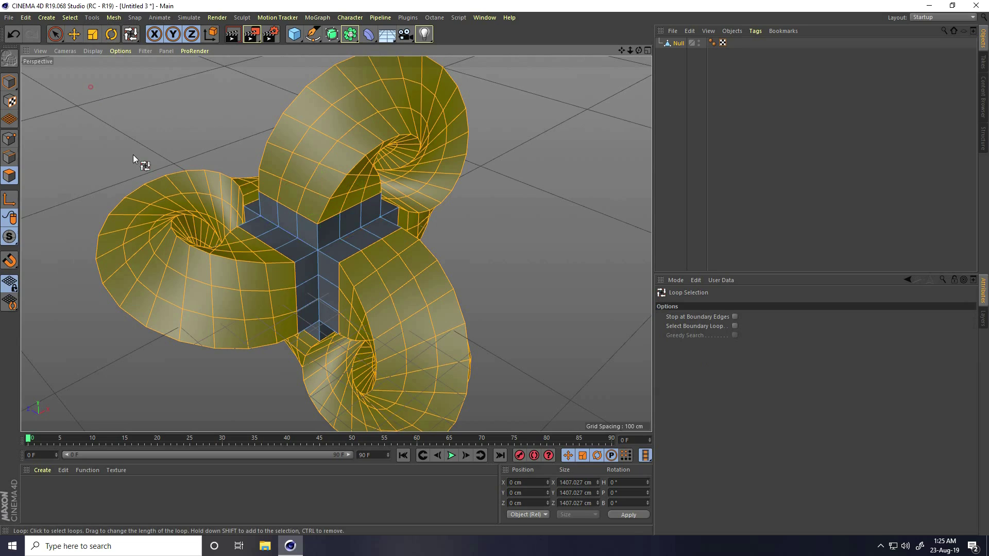
pyautogui.click(284, 227)
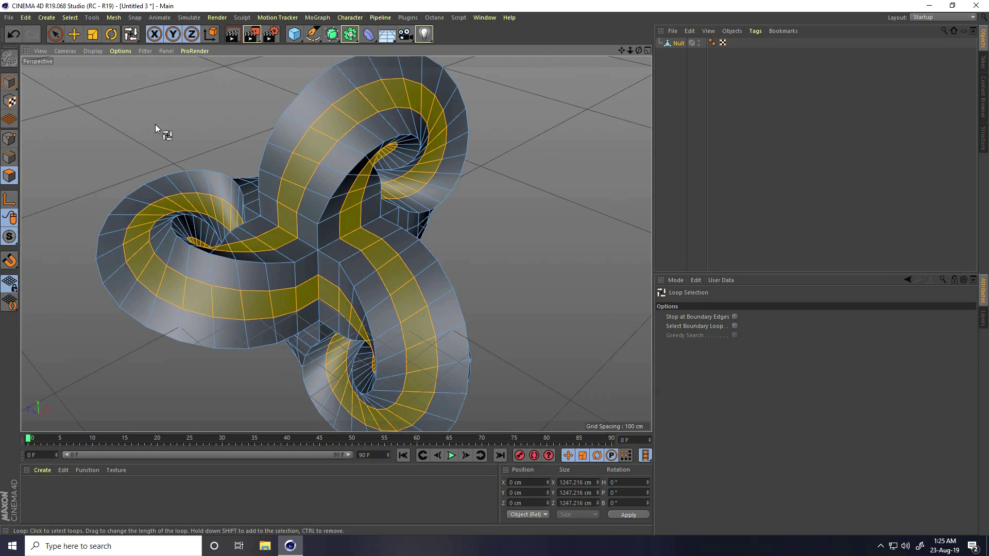
pyautogui.keyDown('alt'); pyautogui.moveTo(156, 125); pyautogui.dragTo(190, 121); pyautogui.keyUp('alt')
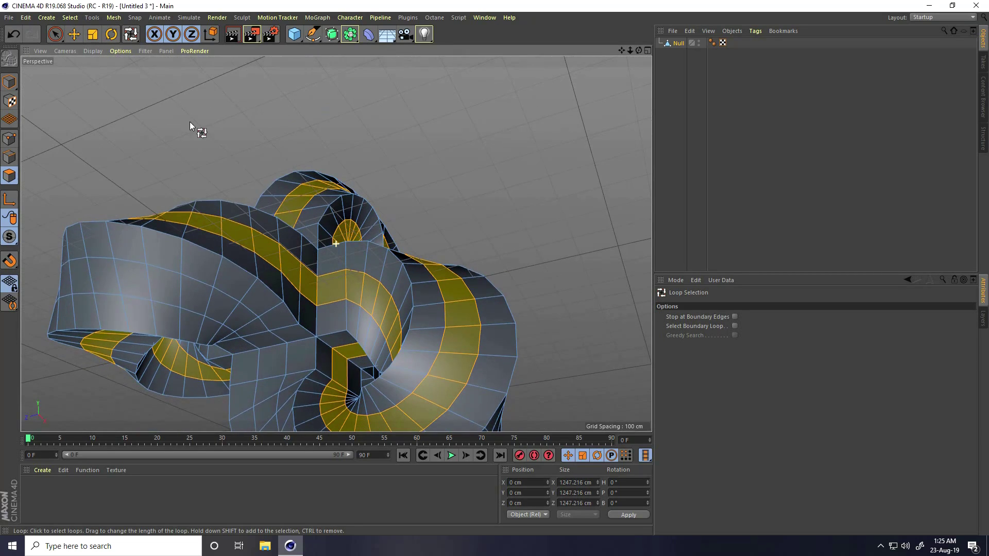
pyautogui.click(270, 347)
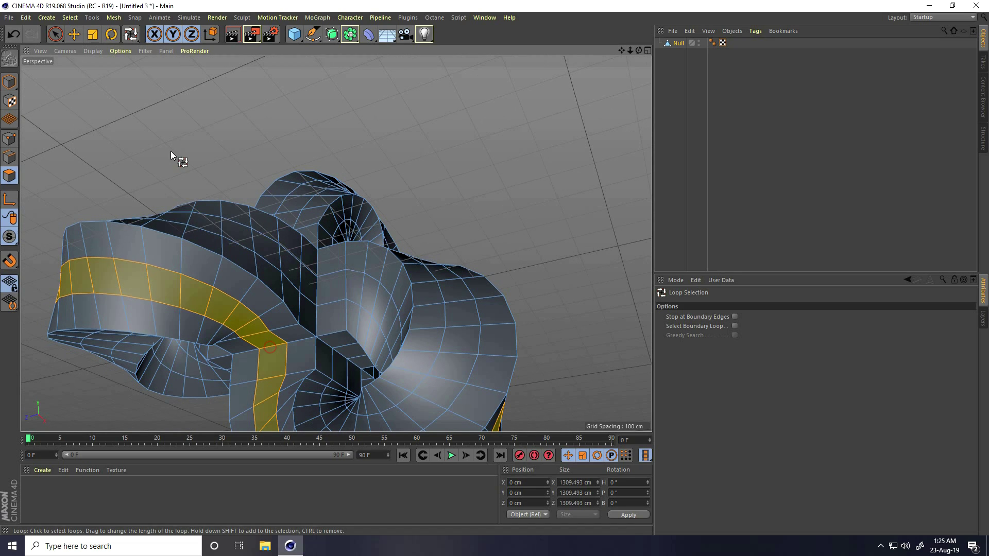
pyautogui.click(298, 228)
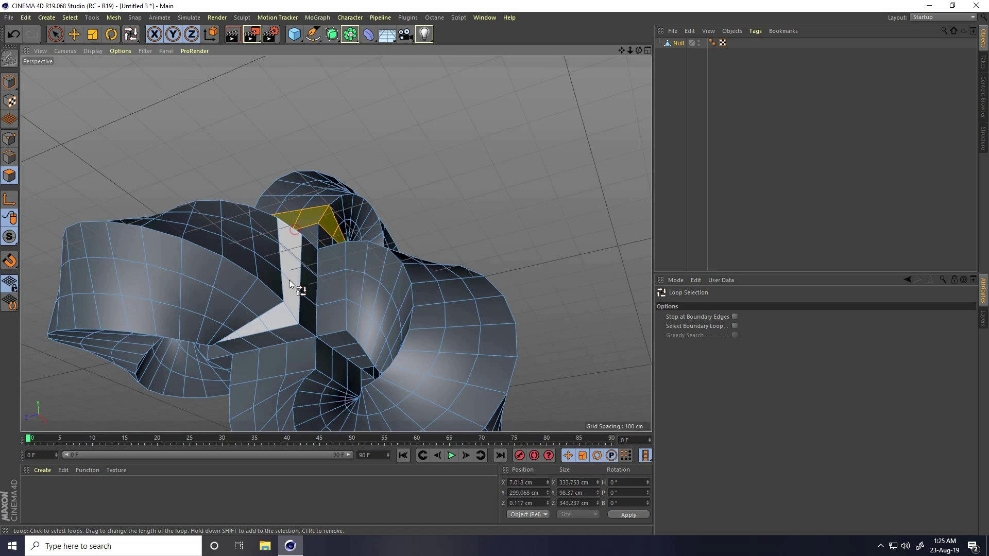
pyautogui.click(421, 258)
pyautogui.middleClick(446, 227)
pyautogui.middleClick(258, 156)
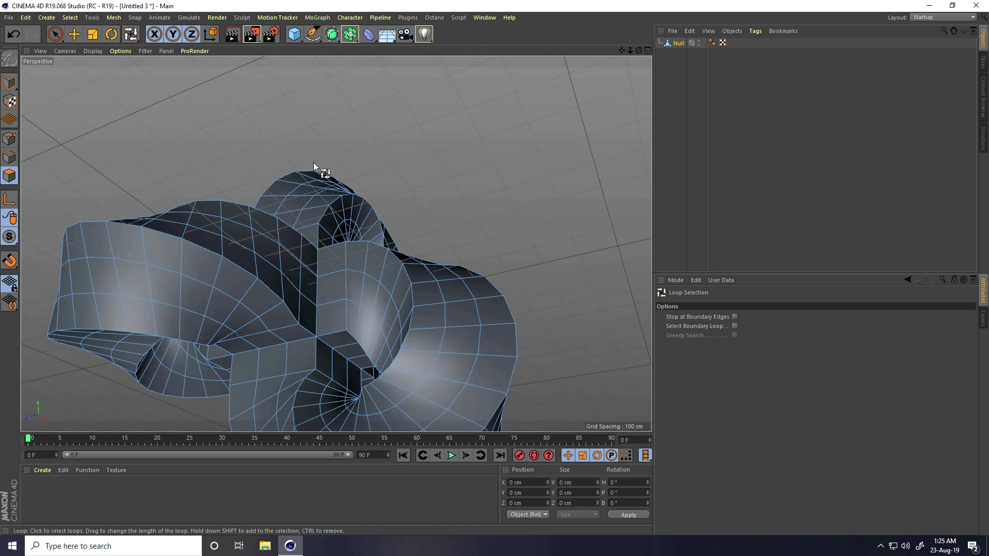
# Step: Loop-select the middle strip on the front of the tubes again and add the middle strip on the underside
pyautogui.moveTo(639, 50); pyautogui.dragTo(494, 268)
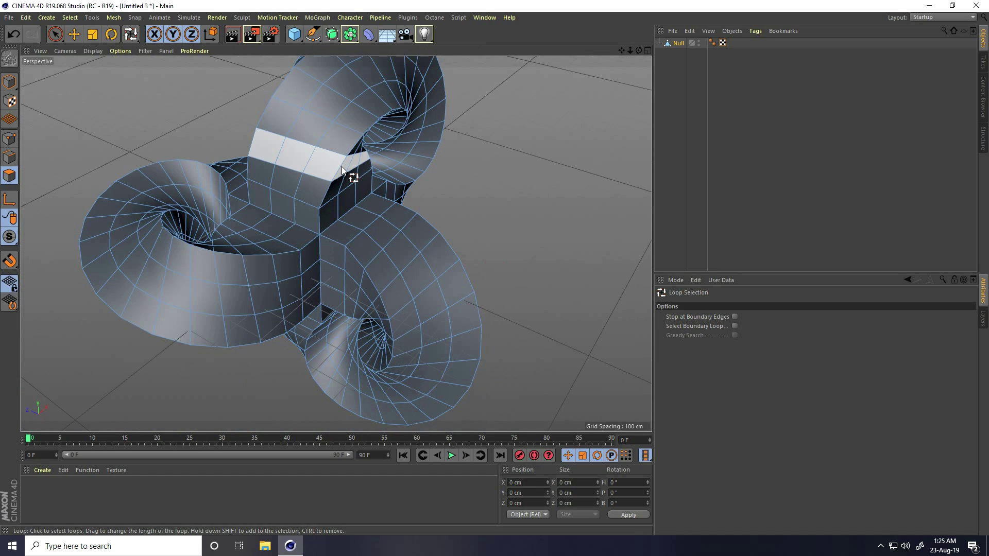
pyautogui.click(277, 216)
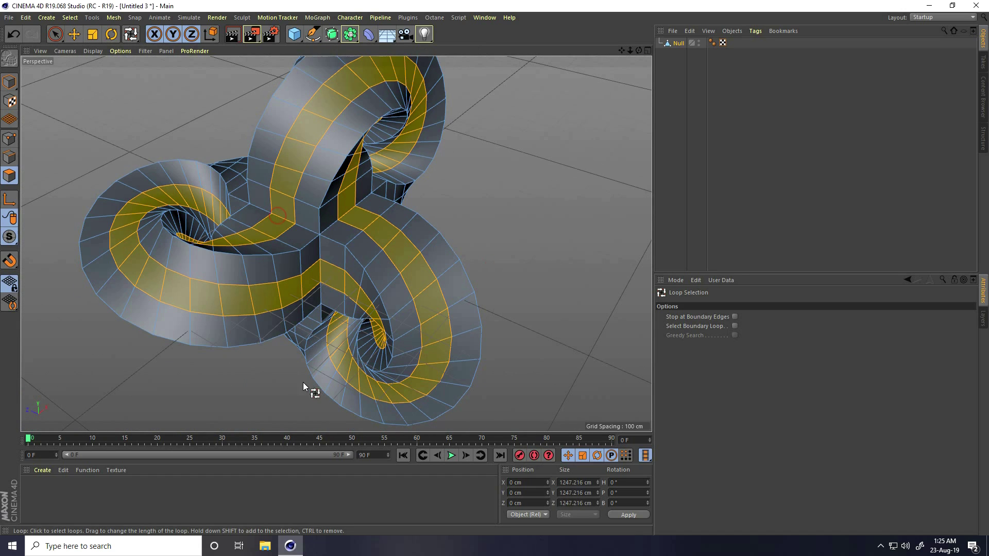
pyautogui.click(281, 372)
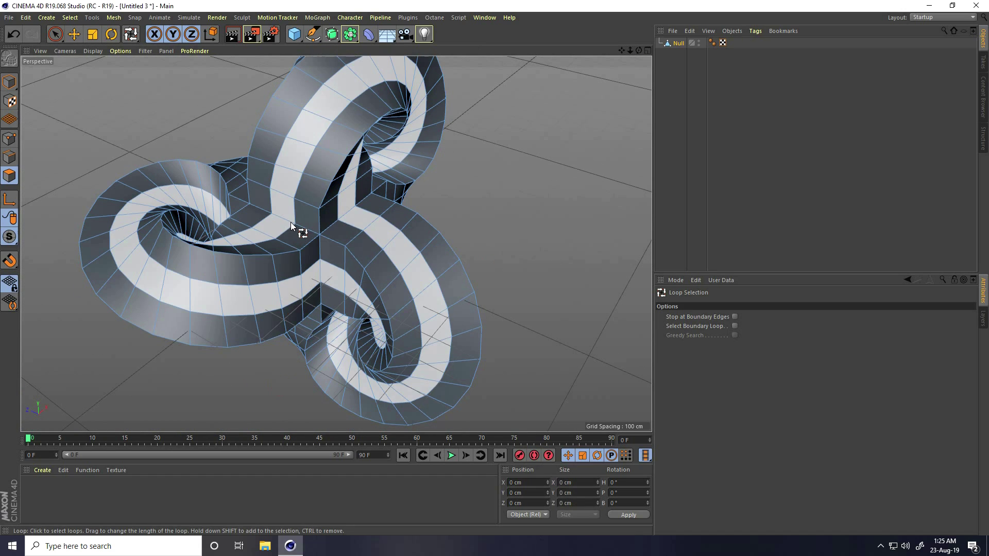
pyautogui.click(290, 221)
pyautogui.keyDown('alt'); pyautogui.moveTo(276, 369); pyautogui.dragTo(300, 300); pyautogui.keyUp('alt')
pyautogui.keyDown('shift'); pyautogui.click(269, 343); pyautogui.keyUp('shift')
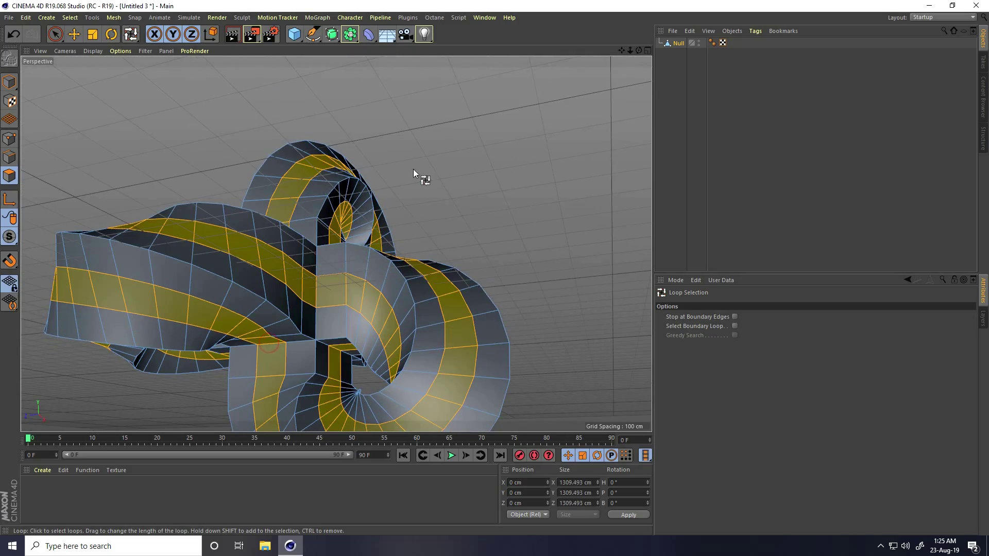
# Step: Invert the polygon selection and delete everything except the middle strips of the tubes
pyautogui.keyDown('alt'); pyautogui.moveTo(452, 151); pyautogui.dragTo(363, 227); pyautogui.keyUp('alt')
pyautogui.keyDown('shift'); pyautogui.click(363, 226); pyautogui.keyUp('shift')
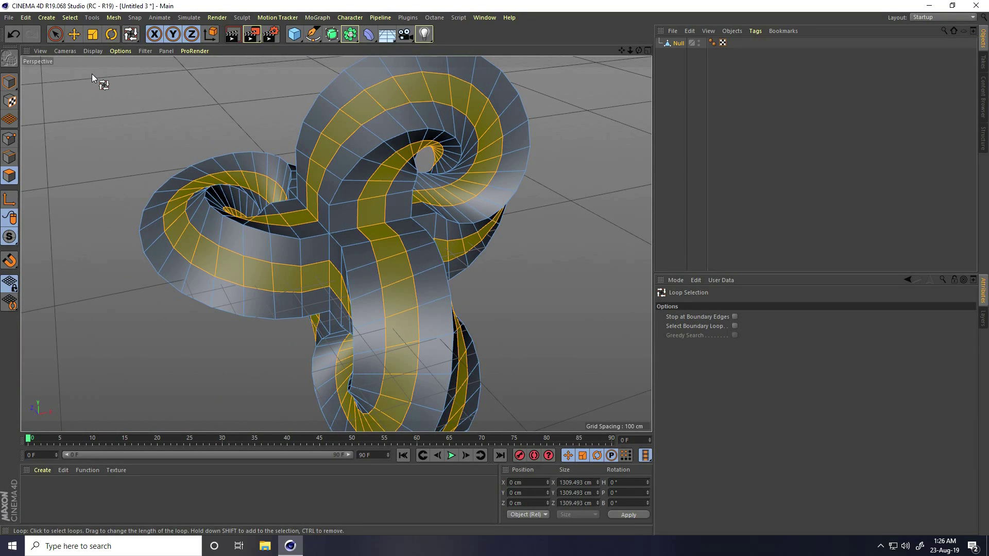
pyautogui.click(70, 18)
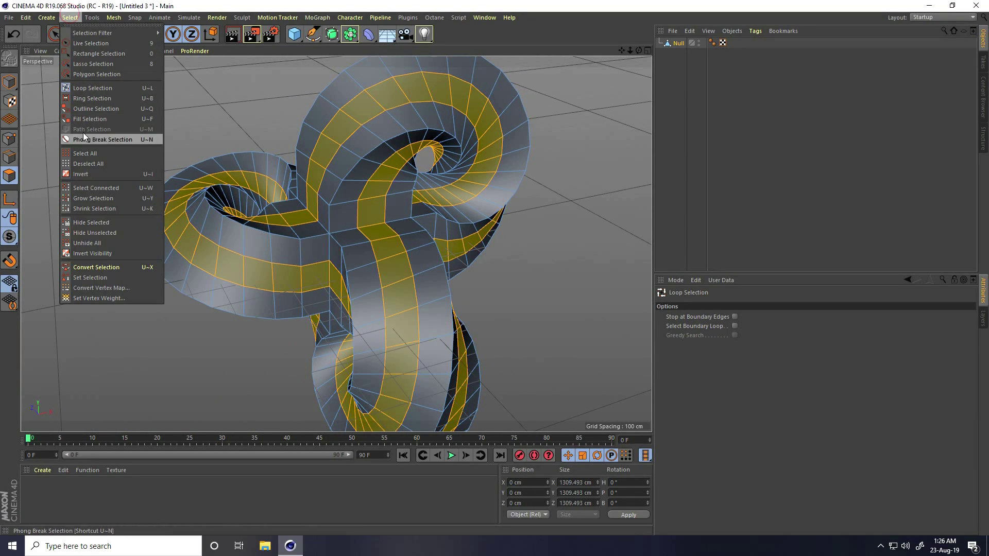
pyautogui.click(100, 174)
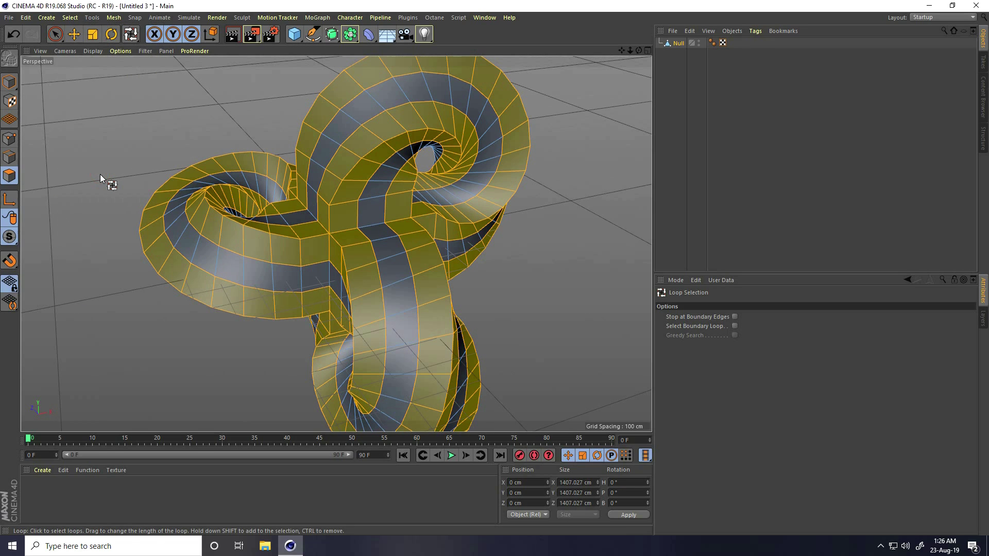
pyautogui.press('Delete')
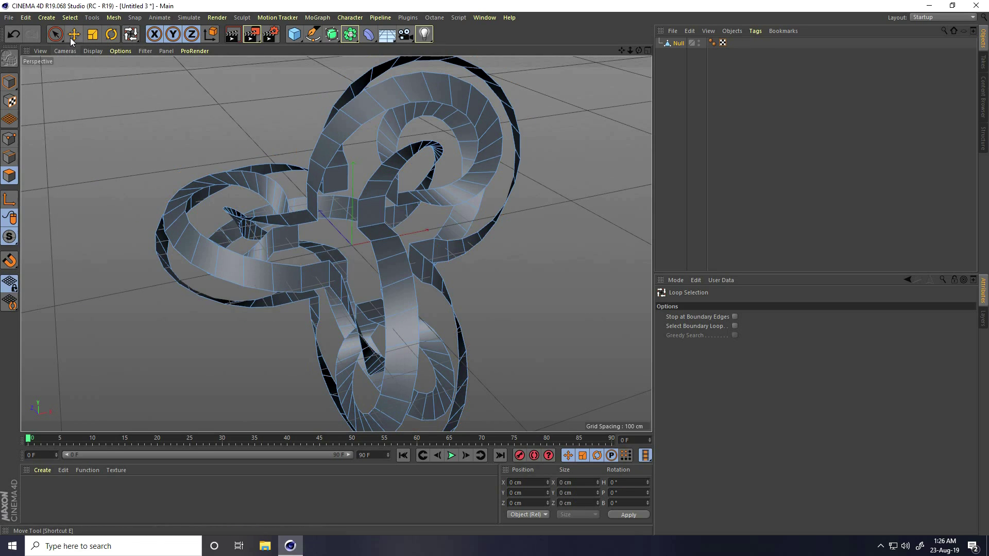
# Step: In edge mode, move the upper corner edge on the negative Z side diagonally outward from the centre
pyautogui.press('e')
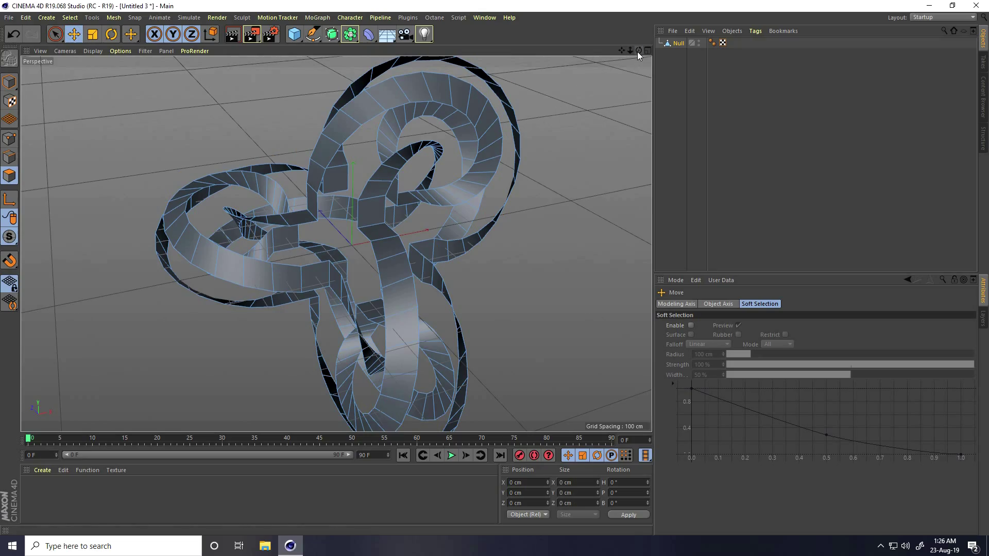
pyautogui.moveTo(638, 50); pyautogui.dragTo(494, 268)
pyautogui.scroll(5, 395, 208)
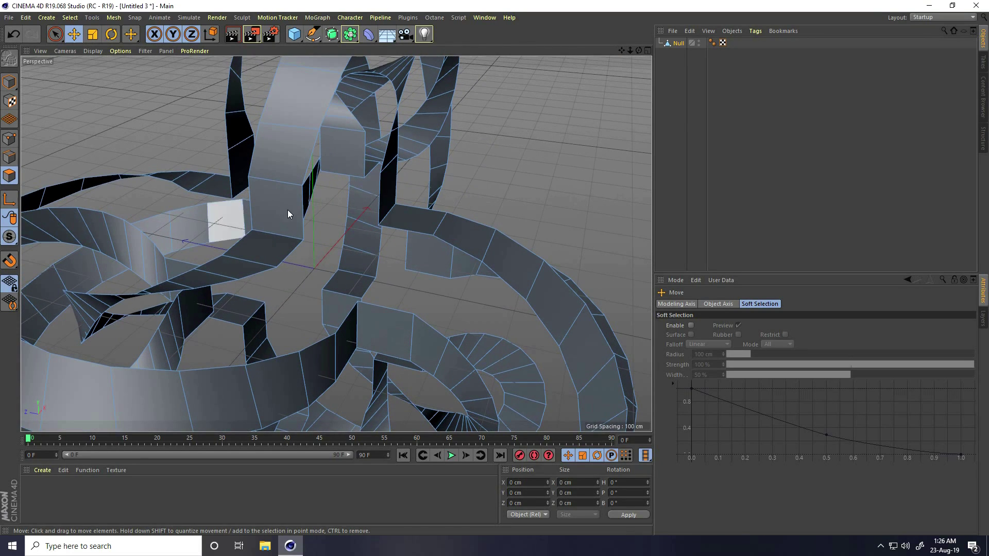
pyautogui.click(9, 157)
pyautogui.click(389, 211)
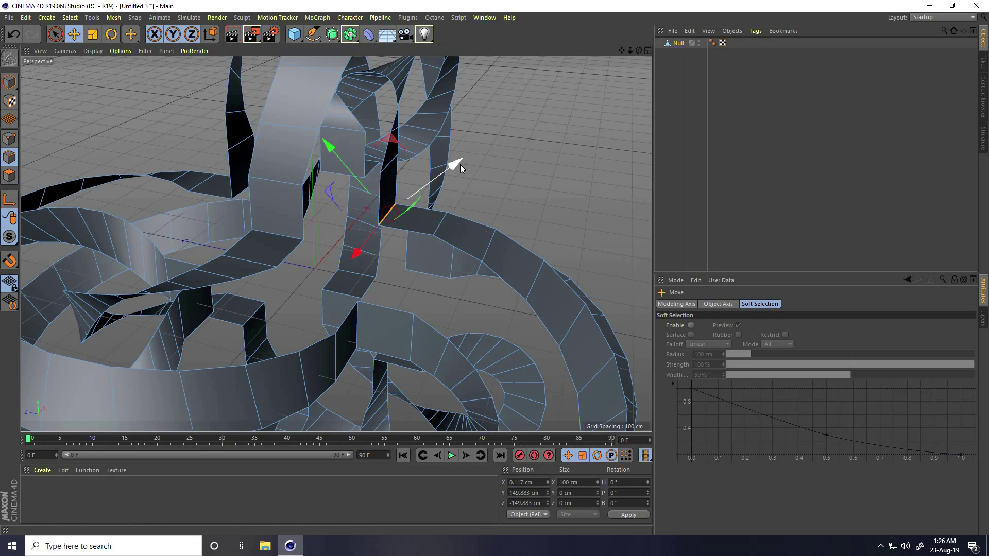
pyautogui.moveTo(461, 165); pyautogui.dragTo(484, 156)
# Step: Move the upper corner edge on the negative X side diagonally outward along its normal
pyautogui.click(272, 236)
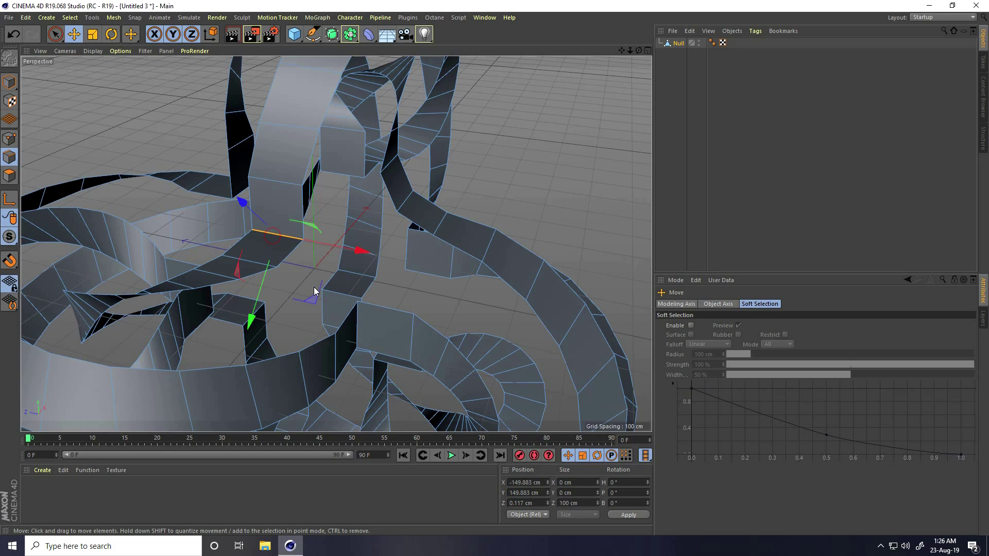
pyautogui.moveTo(314, 288); pyautogui.dragTo(275, 277)
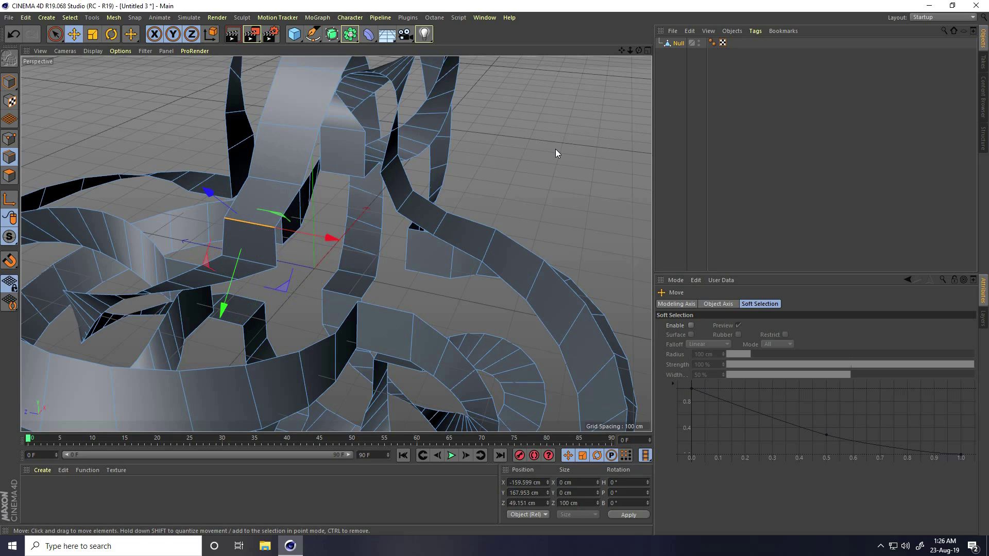
pyautogui.click(9, 37)
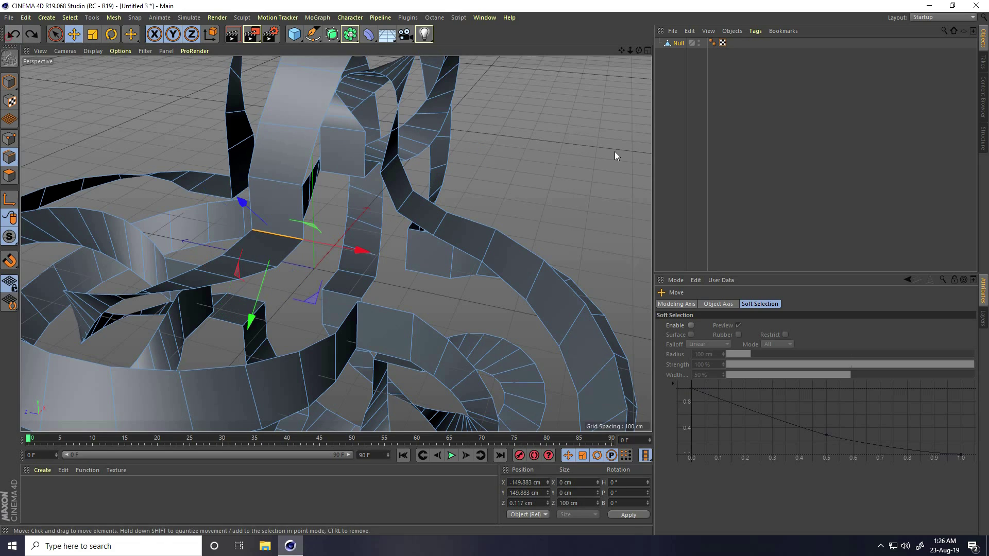
pyautogui.moveTo(638, 52)
pyautogui.mouseDown()
pyautogui.moveTo(494, 267)
pyautogui.moveTo(638, 52)
pyautogui.mouseUp()
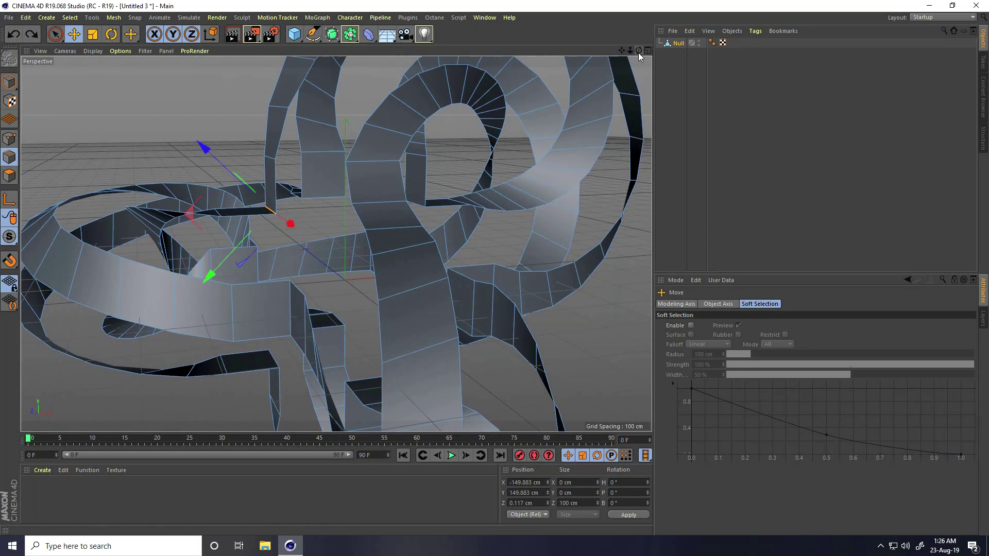
pyautogui.moveTo(203, 146); pyautogui.dragTo(182, 126)
# Step: Move the upper corner edges on the positive Z and positive X sides diagonally outward, to about 188 cm and 190 cm
pyautogui.click(317, 194)
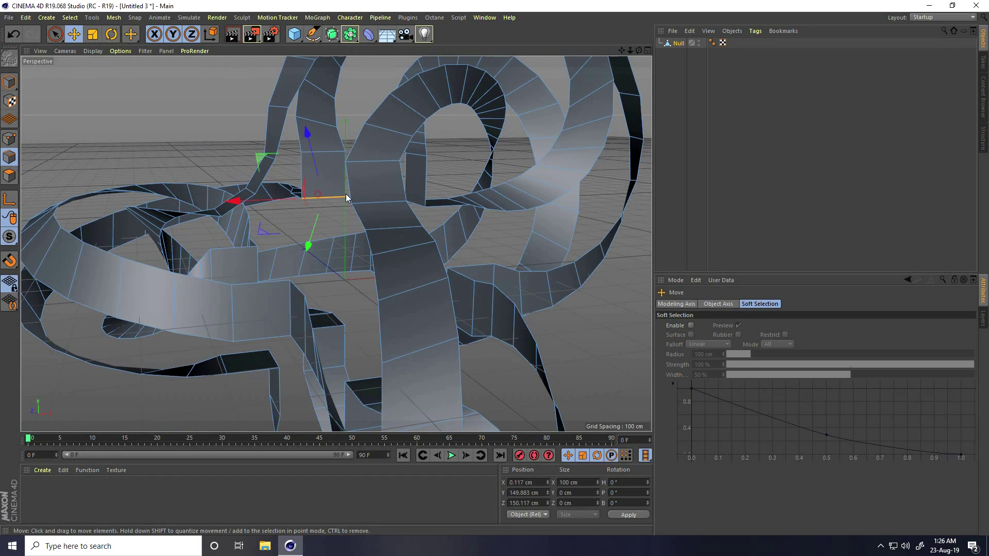
pyautogui.moveTo(639, 50); pyautogui.dragTo(578, 70)
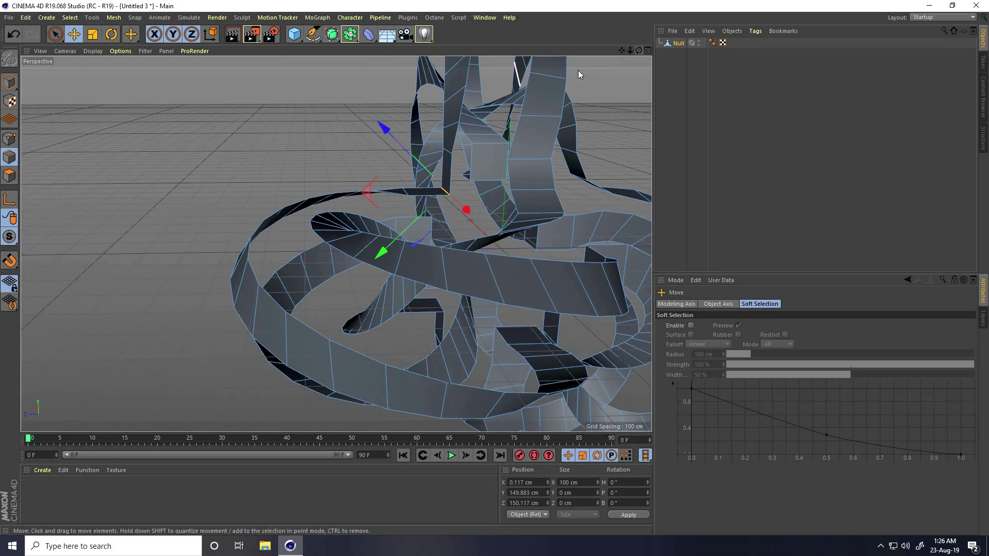
pyautogui.moveTo(385, 129); pyautogui.dragTo(366, 116)
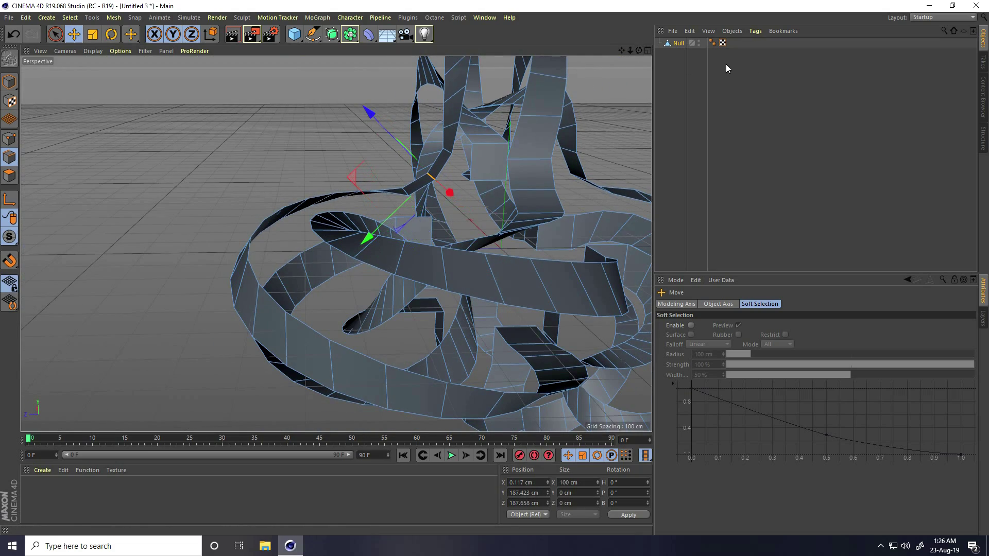
pyautogui.moveTo(495, 272); pyautogui.dragTo(495, 272)
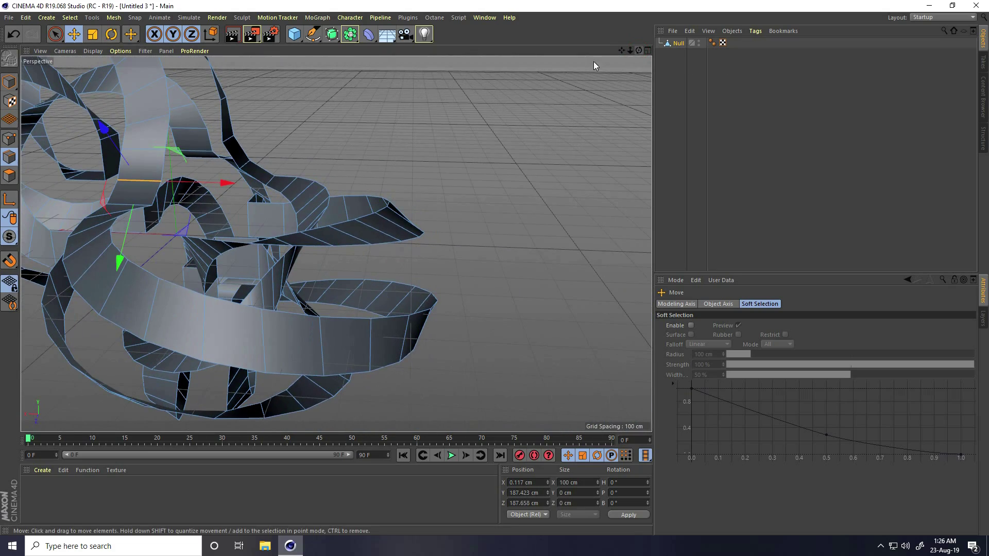
pyautogui.moveTo(622, 53)
pyautogui.mouseDown()
pyautogui.moveTo(497, 268)
pyautogui.moveTo(615, 55)
pyautogui.mouseUp()
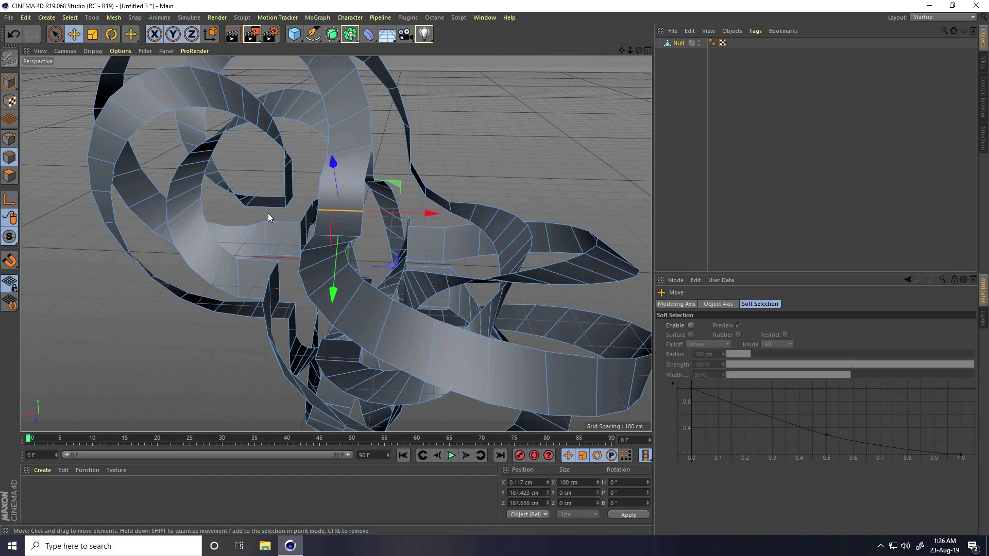
pyautogui.click(286, 199)
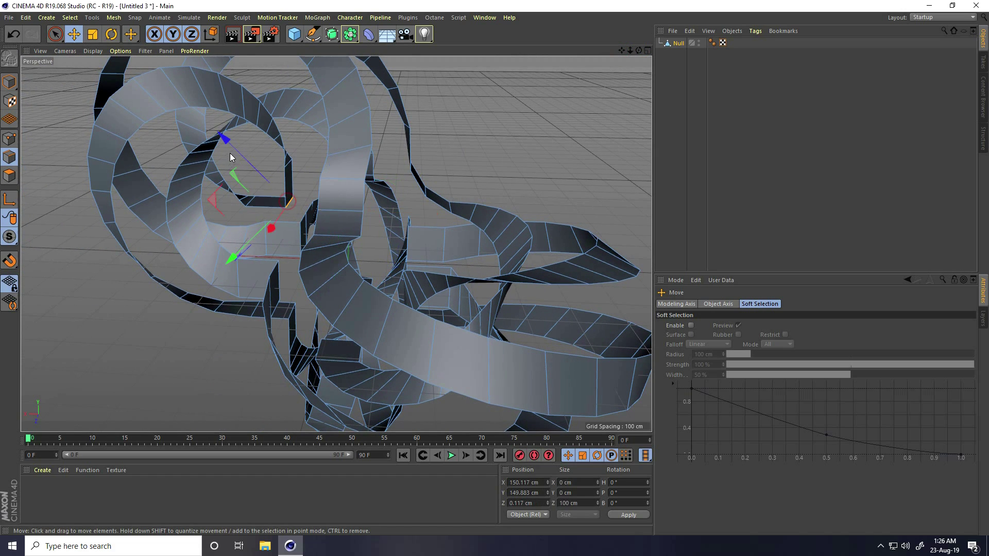
pyautogui.moveTo(230, 154); pyautogui.dragTo(211, 128)
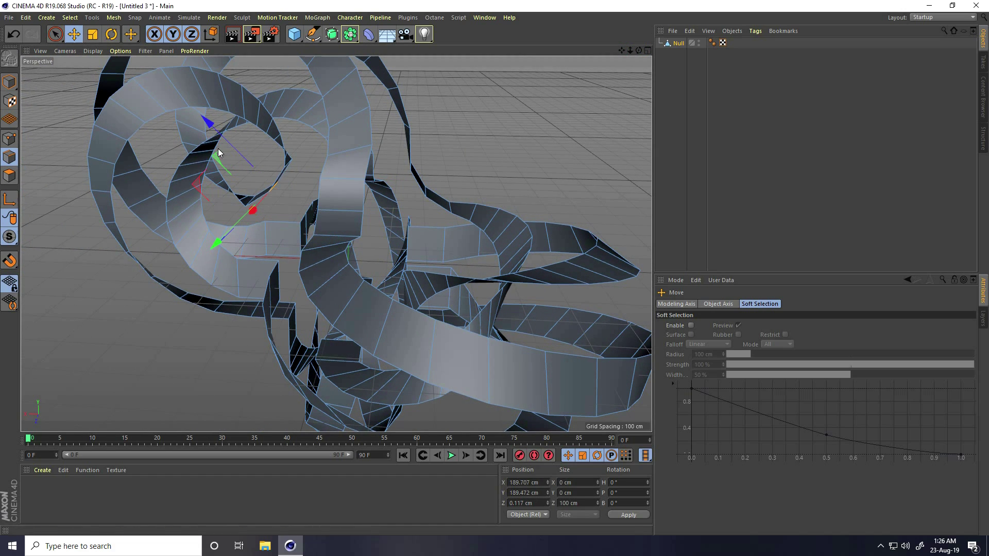
# Step: Move the vertical corner edge between positive X and positive Z outward to about 189 cm on both axes
pyautogui.moveTo(632, 51); pyautogui.dragTo(495, 268)
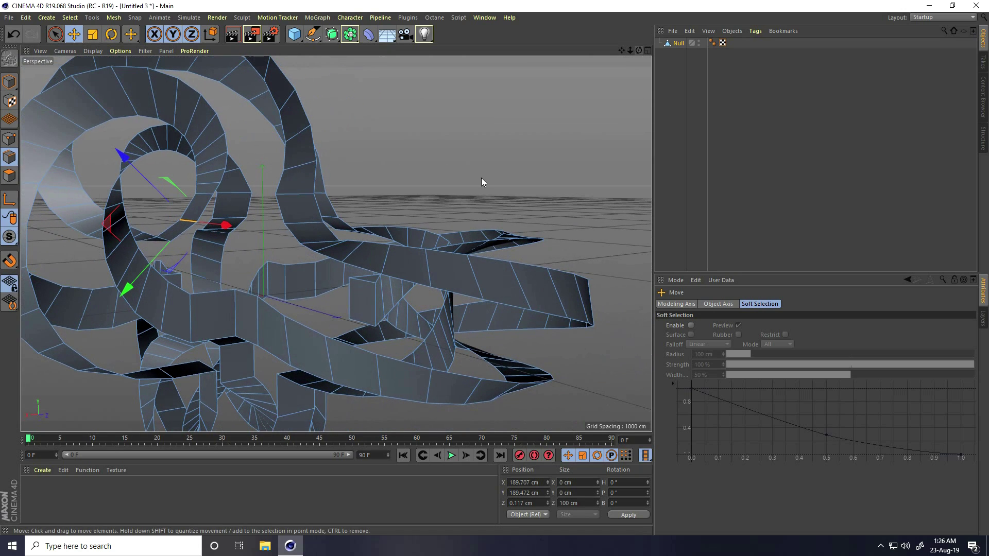
pyautogui.click(236, 308)
pyautogui.moveTo(639, 50); pyautogui.dragTo(495, 267)
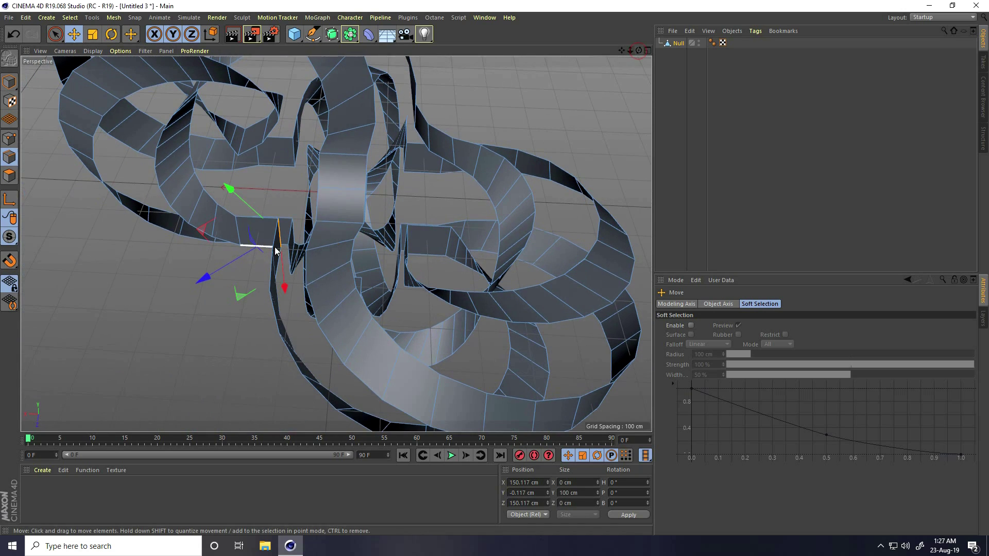
pyautogui.moveTo(210, 270); pyautogui.dragTo(190, 284)
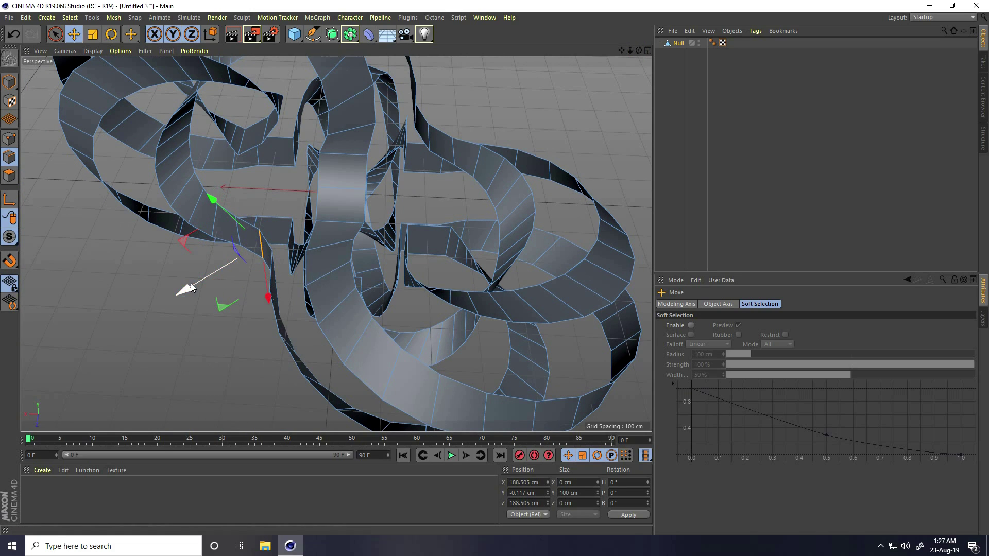
pyautogui.click(407, 237)
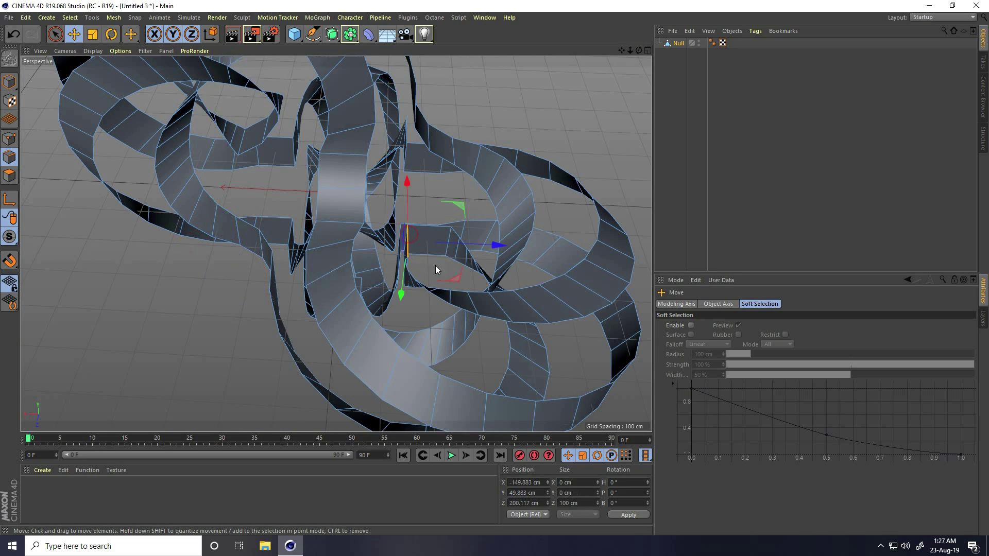
pyautogui.moveTo(435, 266); pyautogui.dragTo(445, 280)
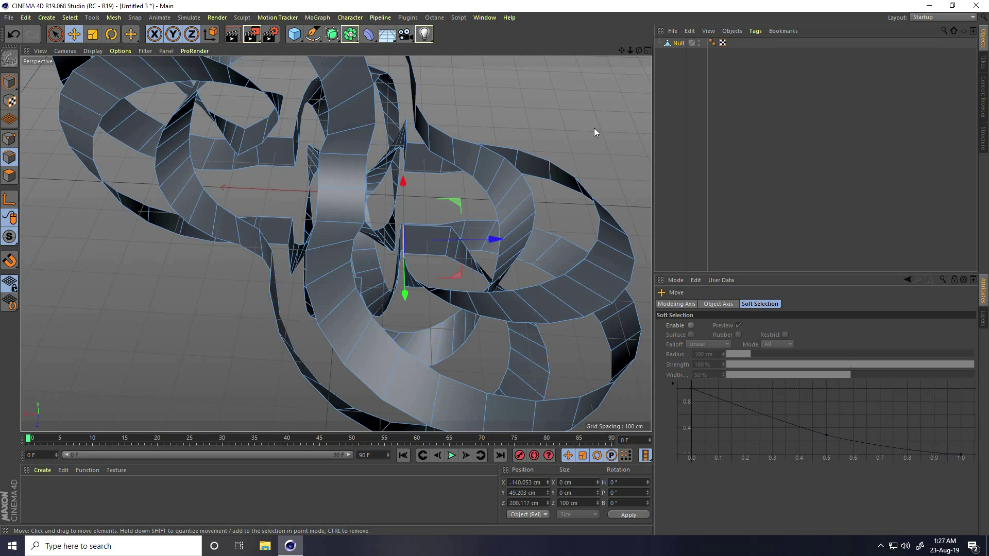
pyautogui.hotkey('ctrl', 'z')
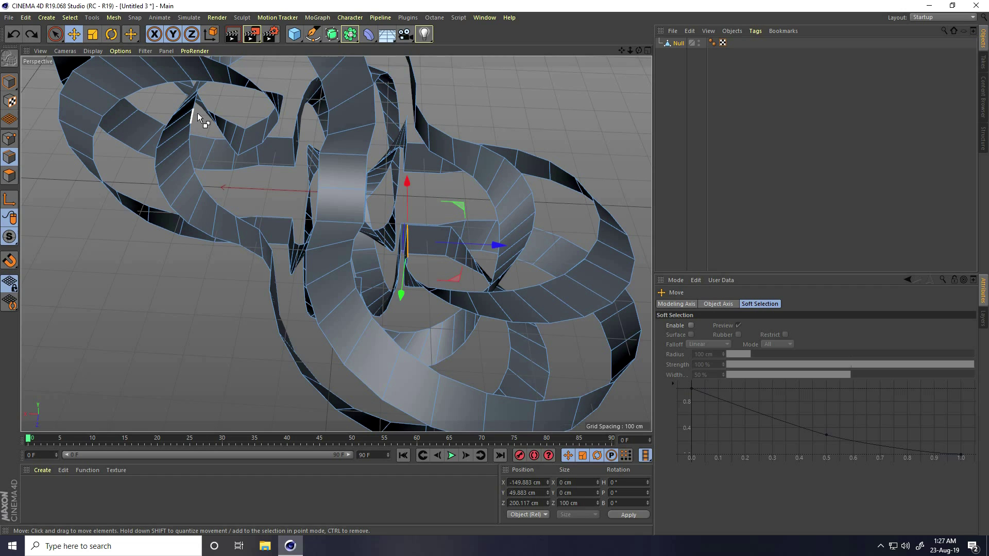
# Step: Move the vertical negative X, positive Z corner edge outward to about 176 cm and the lower positive Z edge to about 181 cm
pyautogui.moveTo(638, 51); pyautogui.dragTo(494, 268)
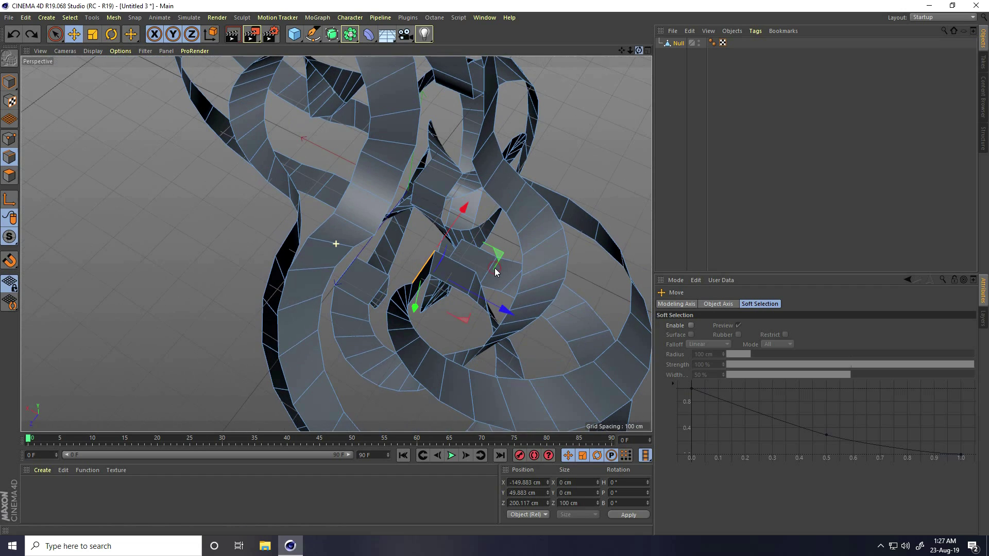
pyautogui.moveTo(434, 266); pyautogui.dragTo(465, 362)
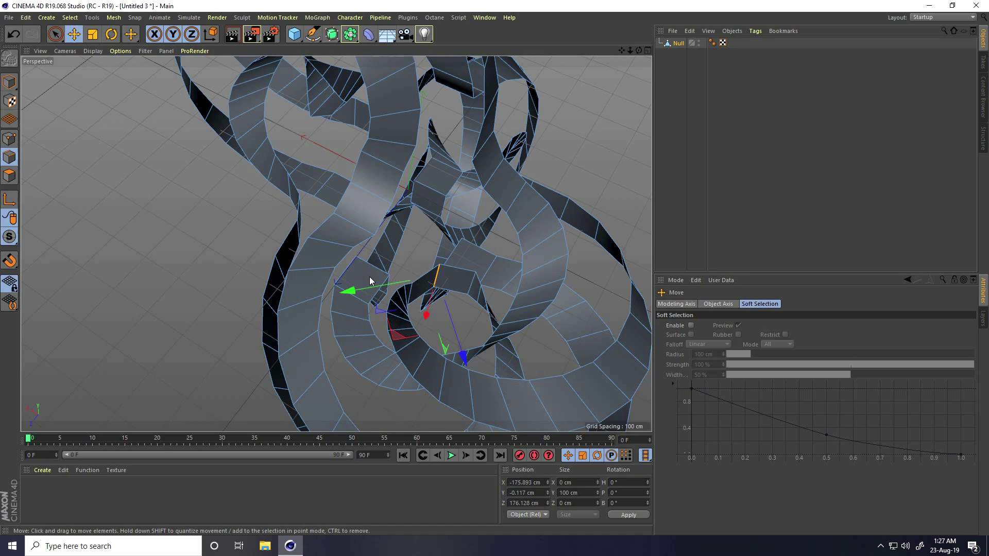
pyautogui.moveTo(373, 272); pyautogui.dragTo(334, 362)
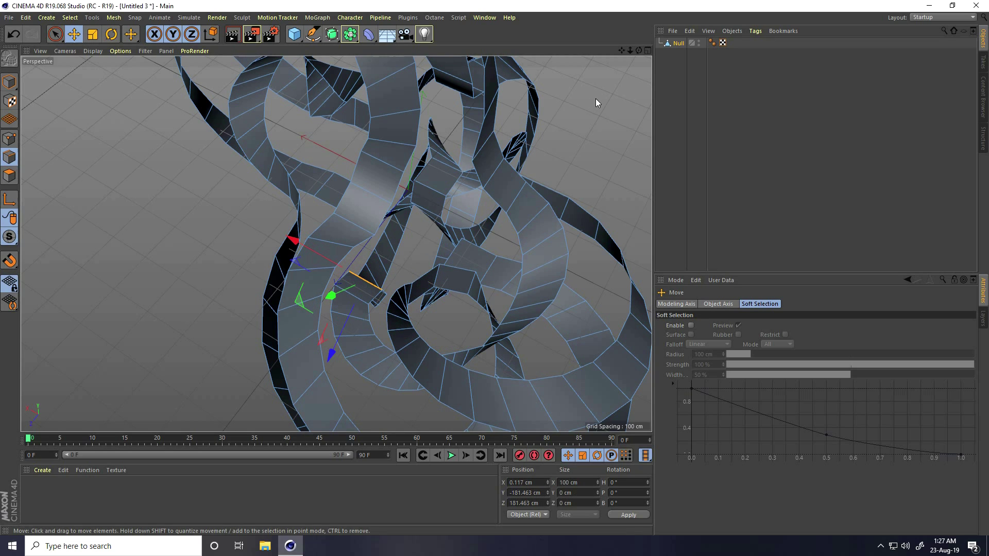
# Step: Move the two vertical corner edges on the negative Z side diagonally outward, to about 185 cm at negative X and 174 cm at positive X
pyautogui.moveTo(638, 50)
pyautogui.mouseDown()
pyautogui.moveTo(495, 272)
pyautogui.moveTo(625, 48)
pyautogui.mouseUp()
pyautogui.click(443, 342)
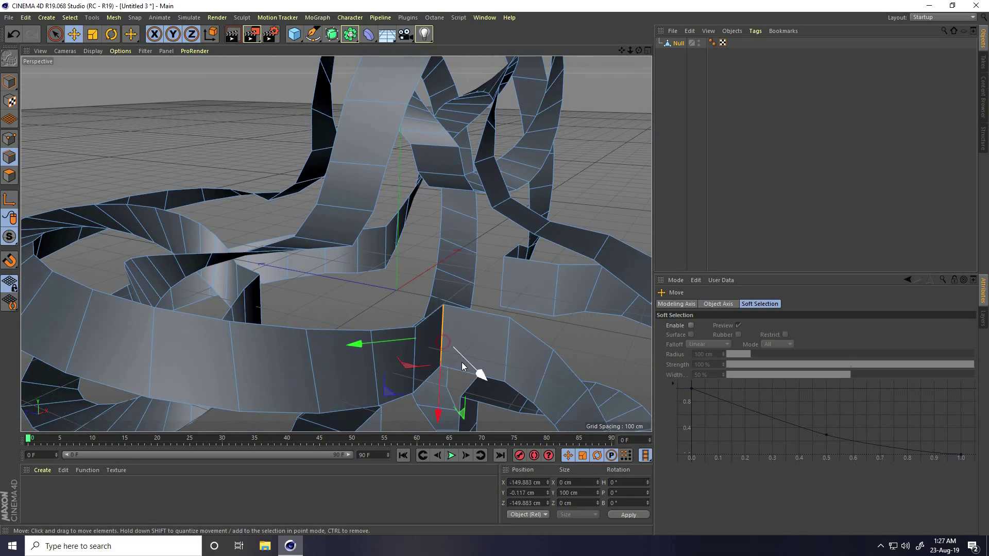
pyautogui.moveTo(462, 363); pyautogui.dragTo(502, 392)
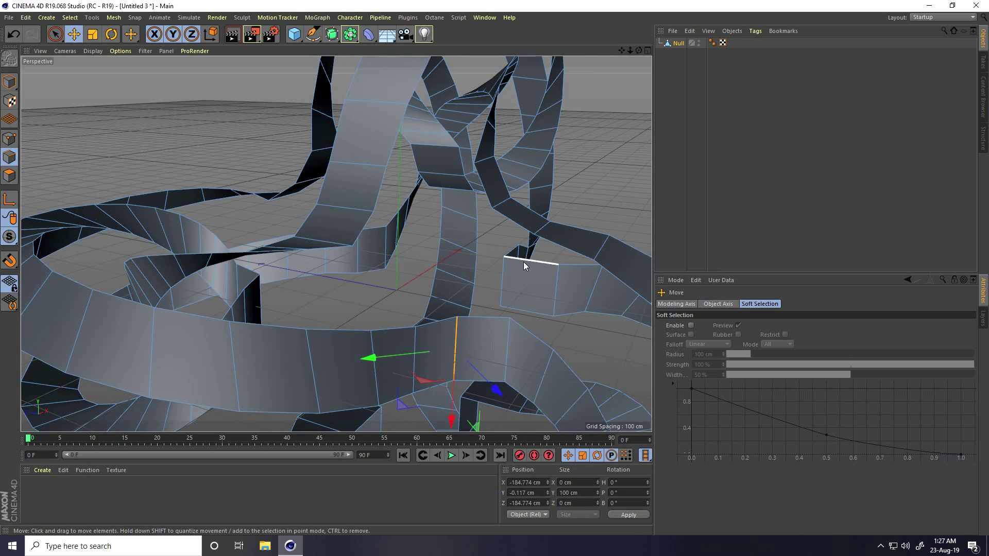
pyautogui.click(502, 274)
pyautogui.moveTo(583, 279); pyautogui.dragTo(598, 279)
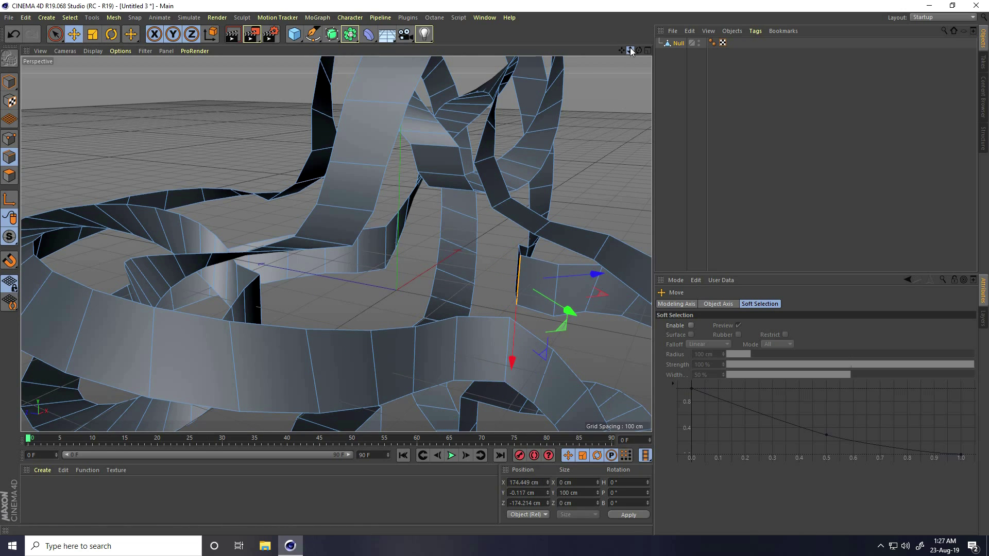
# Step: Move the lower corner edges on the negative X and negative Z sides diagonally outward to about 176 cm each
pyautogui.moveTo(629, 48); pyautogui.dragTo(494, 268)
pyautogui.moveTo(639, 51); pyautogui.dragTo(494, 265)
pyautogui.scroll(5, 392, 255)
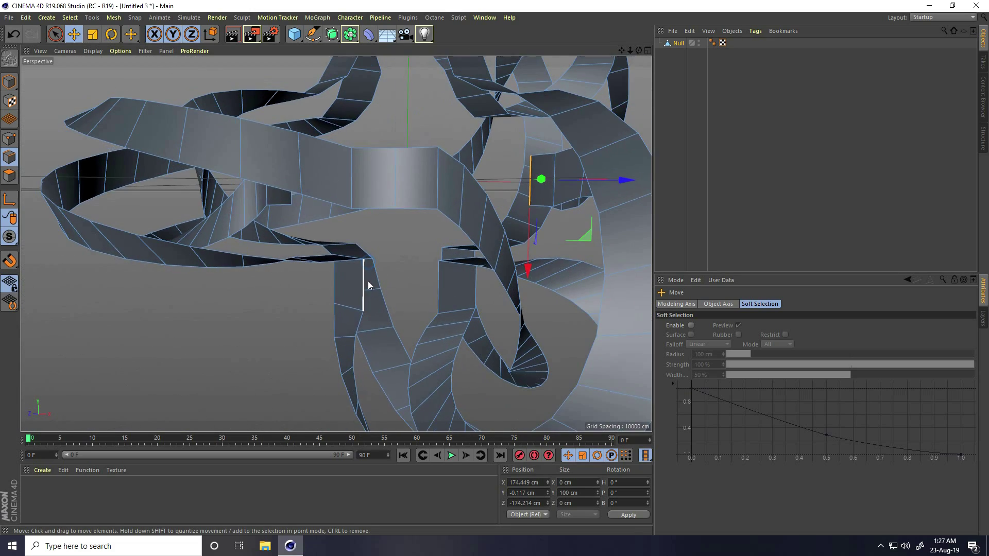
pyautogui.keyDown('alt'); pyautogui.moveTo(362, 280); pyautogui.dragTo(348, 268); pyautogui.keyUp('alt')
pyautogui.click(349, 265)
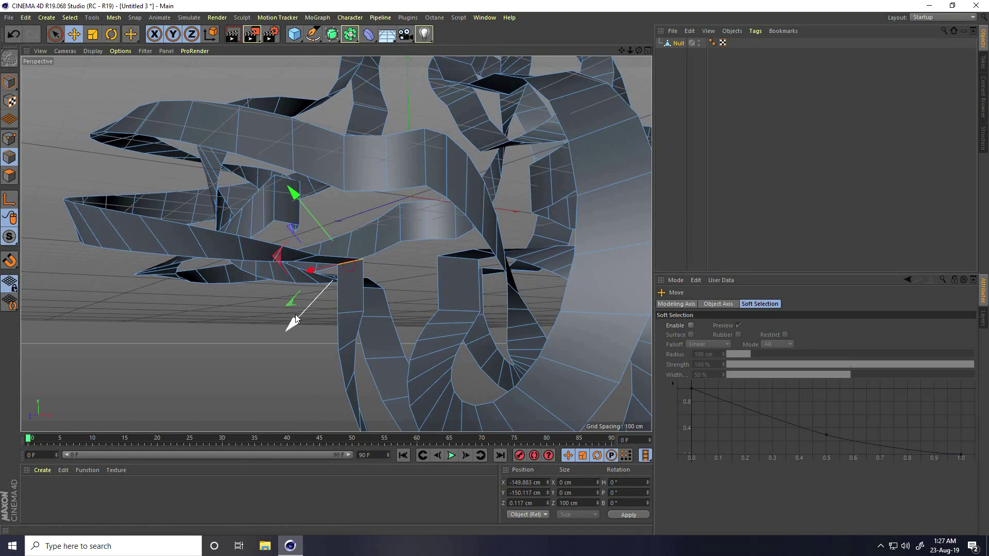
pyautogui.moveTo(296, 318); pyautogui.dragTo(285, 331)
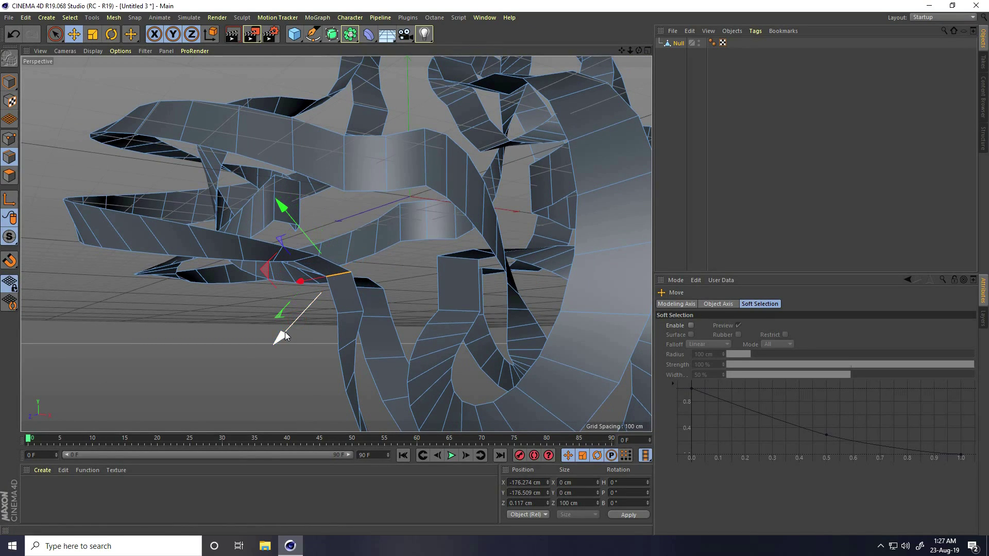
pyautogui.click(458, 261)
pyautogui.moveTo(509, 319); pyautogui.dragTo(520, 331)
# Step: Move the lower corner edge on the positive X side diagonally outward to about 182 cm on X and Y
pyautogui.keyDown('alt'); pyautogui.moveTo(389, 274); pyautogui.dragTo(444, 299); pyautogui.keyUp('alt')
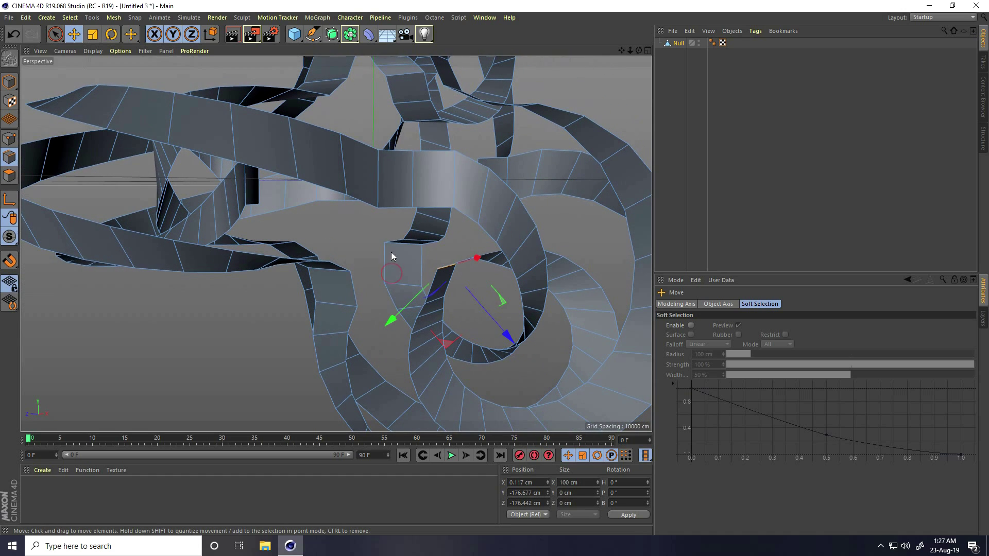
pyautogui.click(400, 242)
pyautogui.click(403, 247)
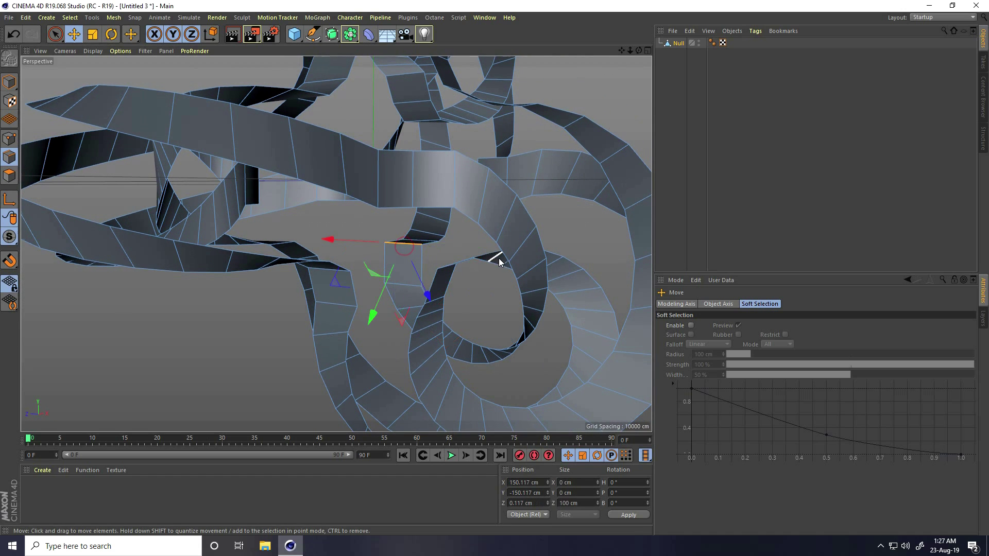
pyautogui.keyDown('alt'); pyautogui.moveTo(411, 248); pyautogui.dragTo(394, 233); pyautogui.keyUp('alt')
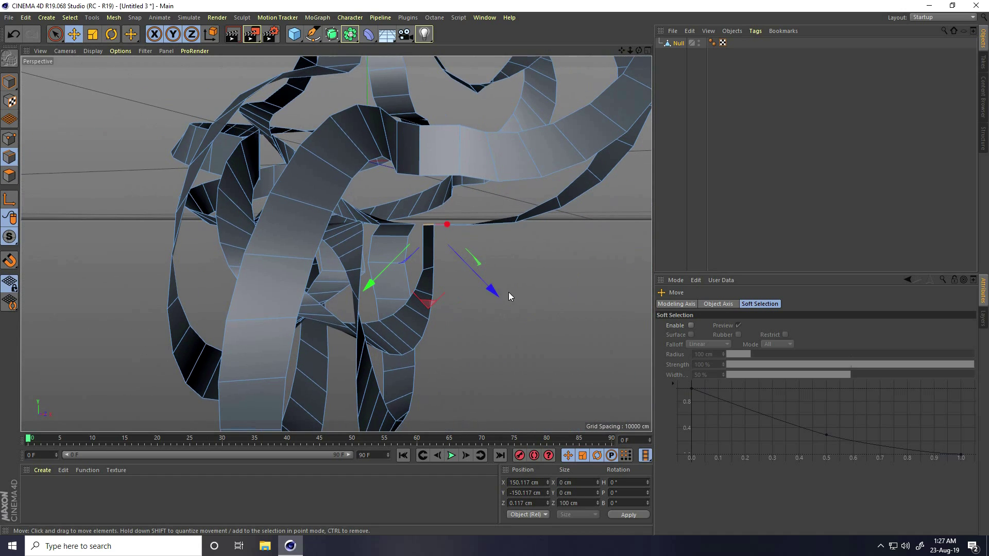
pyautogui.moveTo(495, 288); pyautogui.dragTo(510, 305)
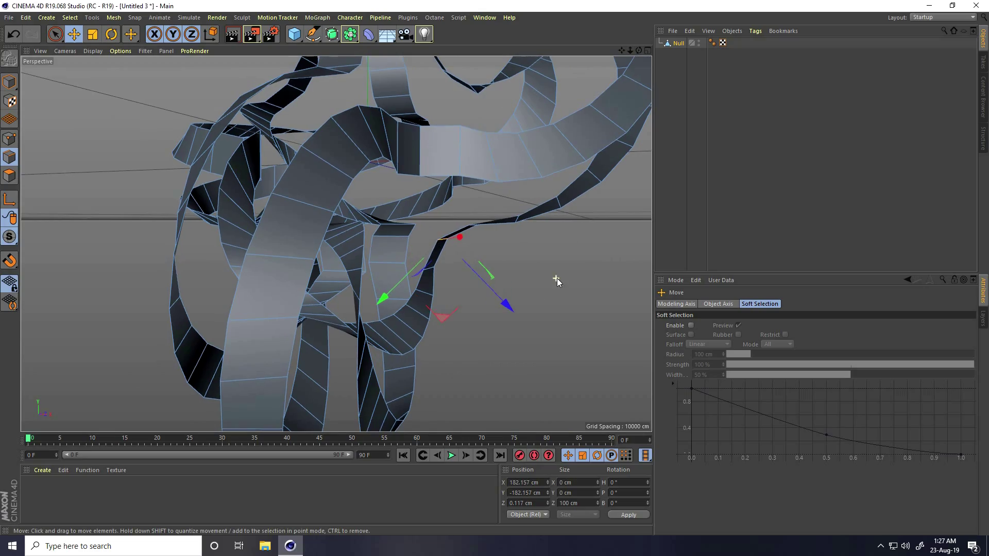
pyautogui.keyDown('alt'); pyautogui.moveTo(557, 278); pyautogui.dragTo(394, 302); pyautogui.keyUp('alt')
pyautogui.keyDown('alt'); pyautogui.moveTo(397, 303); pyautogui.dragTo(440, 315, button='middle'); pyautogui.keyUp('alt')
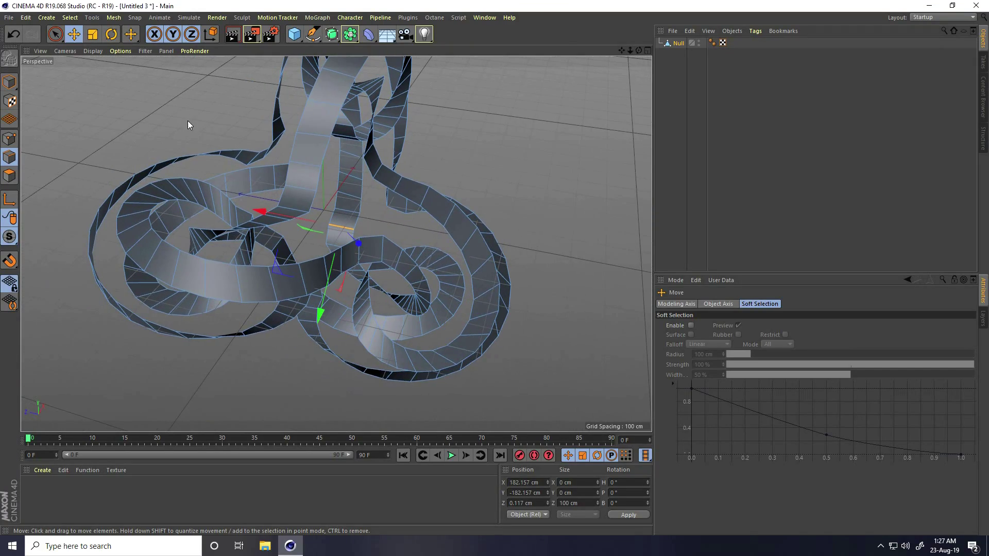
# Step: Place the ribbon mesh under a new Subdivision Surface and set its renderer subdivision to 2
pyautogui.click(9, 82)
pyautogui.click(72, 98)
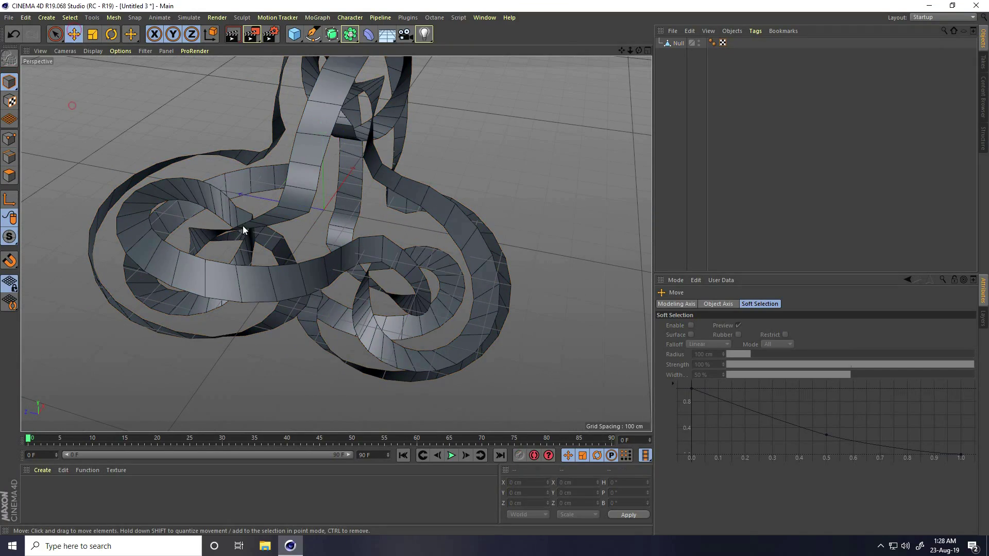
pyautogui.keyDown('alt'); pyautogui.moveTo(287, 213); pyautogui.dragTo(321, 246, button='middle'); pyautogui.keyUp('alt')
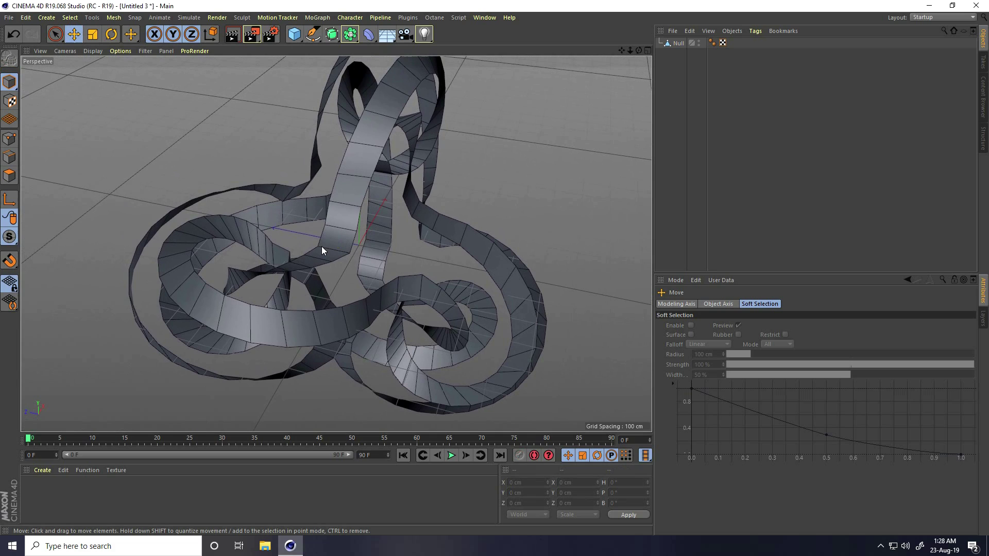
pyautogui.click(340, 37)
pyautogui.click(376, 47)
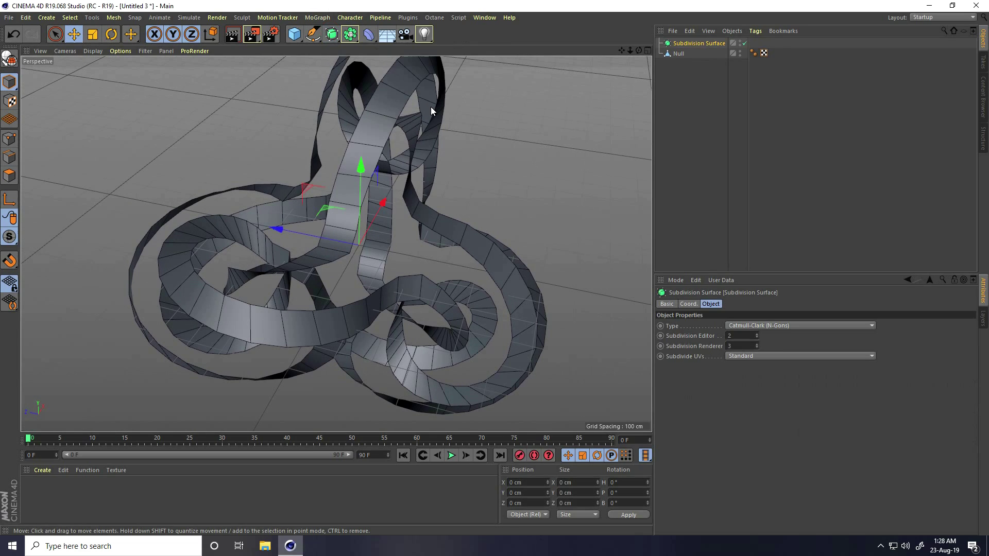
pyautogui.moveTo(674, 54); pyautogui.dragTo(680, 45)
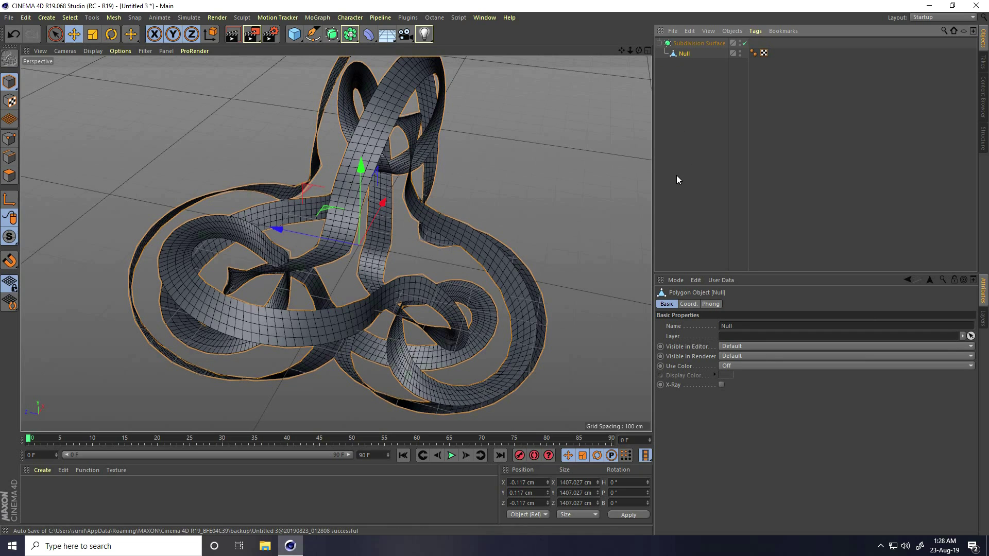
pyautogui.click(677, 44)
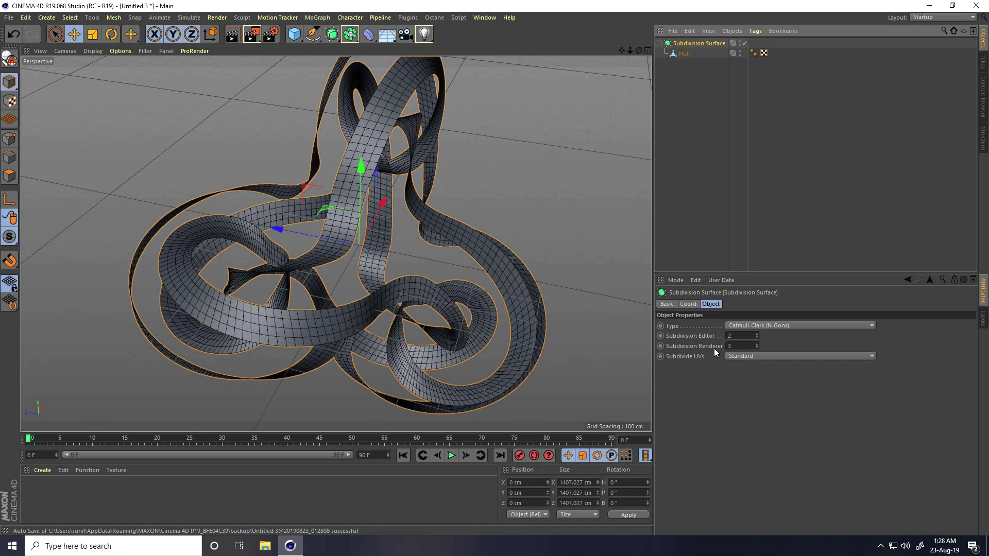
pyautogui.click(757, 347)
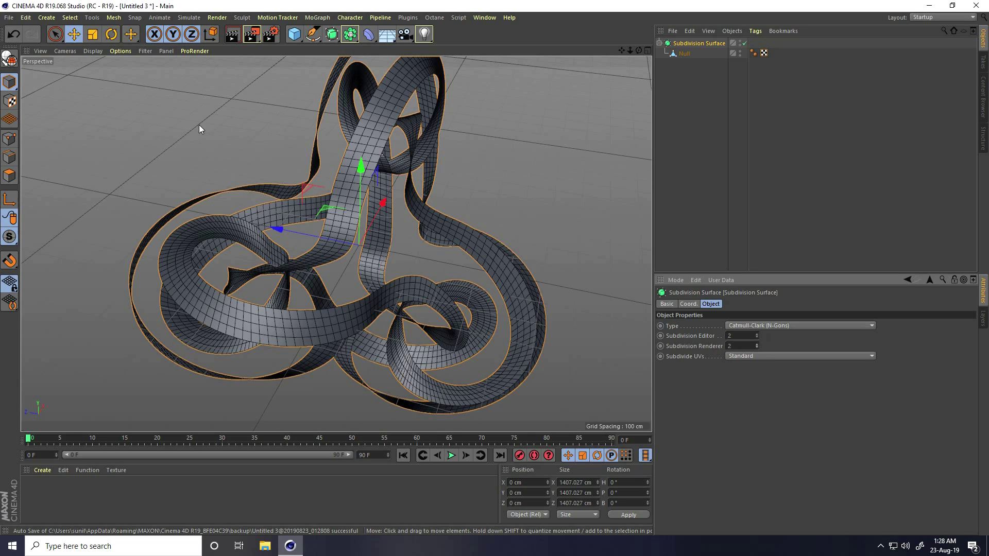
# Step: Add a Cloth Surface and nest the Subdivision Surface inside it
pyautogui.click(186, 17)
pyautogui.moveTo(188, 38)
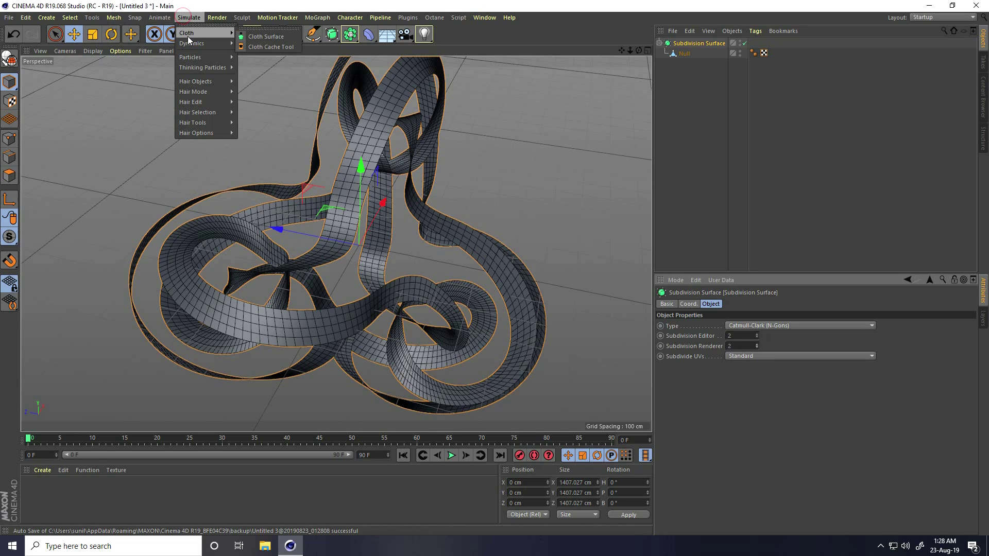
pyautogui.click(271, 39)
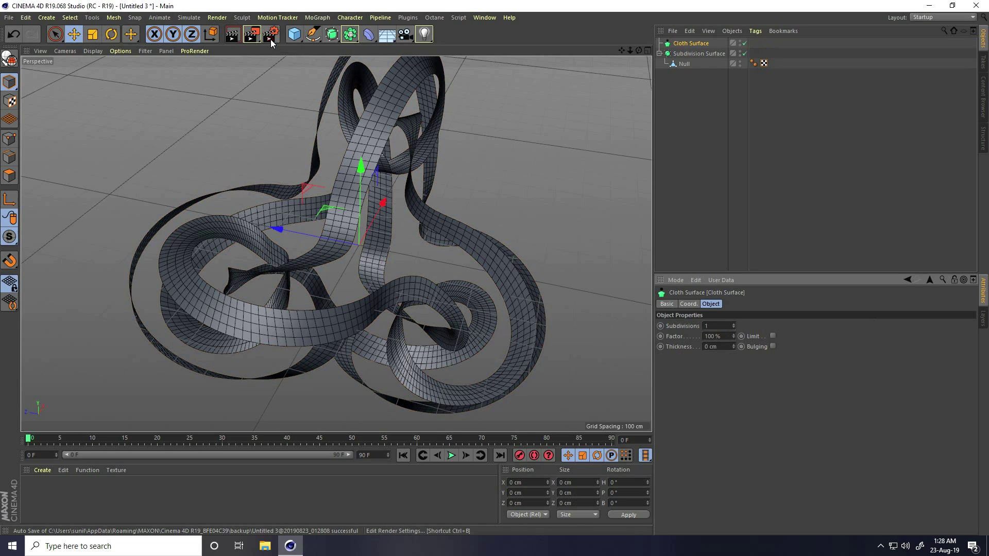
pyautogui.click(677, 55)
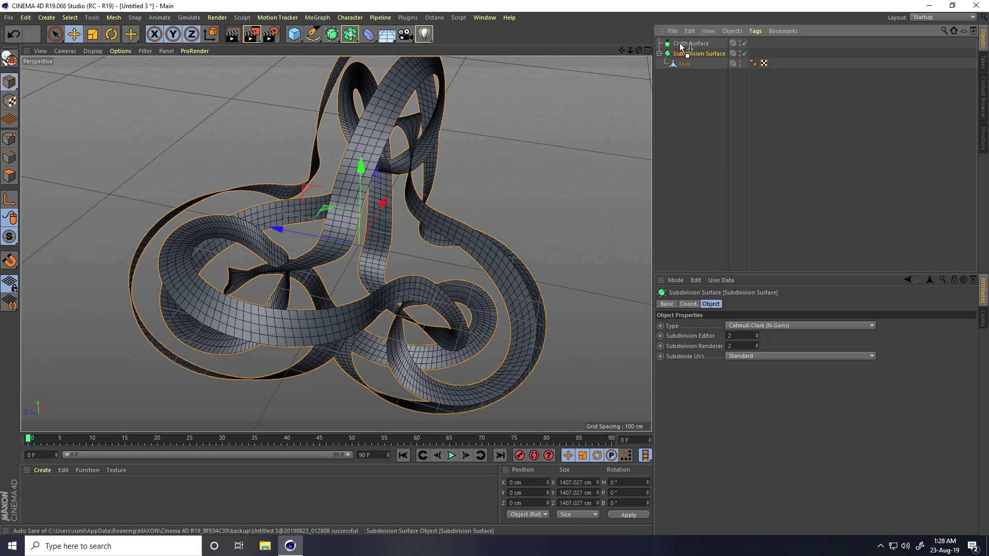
pyautogui.moveTo(681, 46); pyautogui.dragTo(681, 45)
# Step: Set the Cloth Surface's subdivisions to 0 and its thickness to -70 cm
pyautogui.click(677, 44)
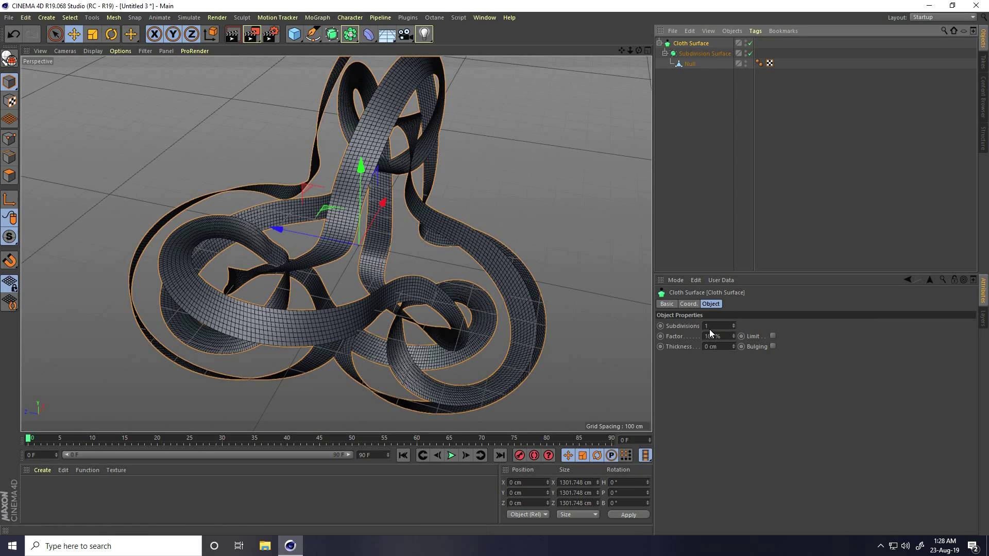
pyautogui.click(734, 328)
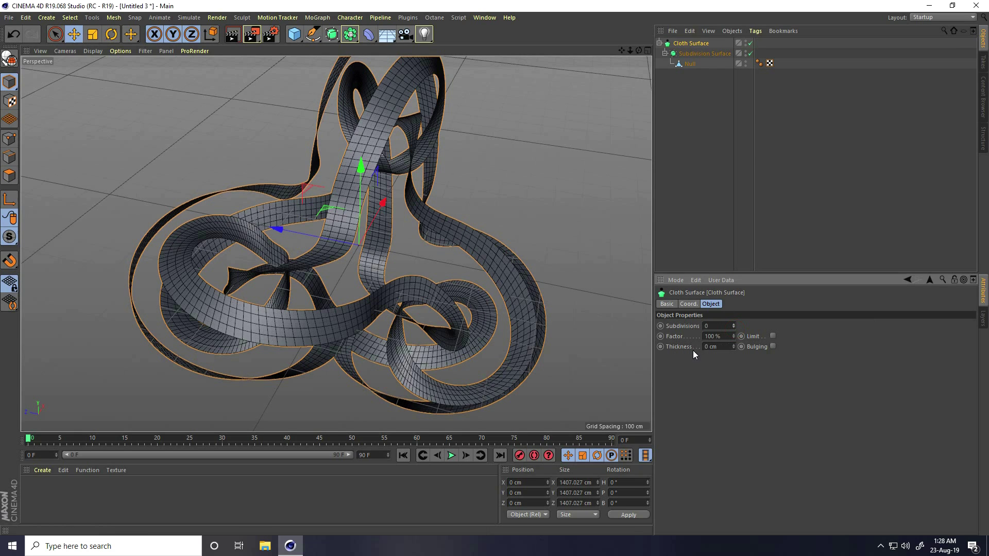
pyautogui.moveTo(732, 348); pyautogui.dragTo(733, 347)
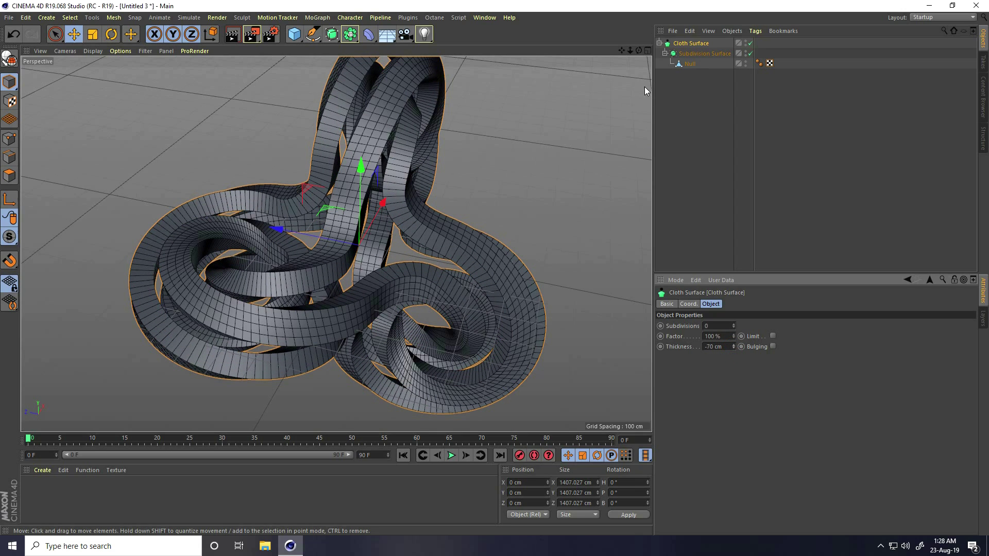
pyautogui.moveTo(630, 51); pyautogui.dragTo(690, 36)
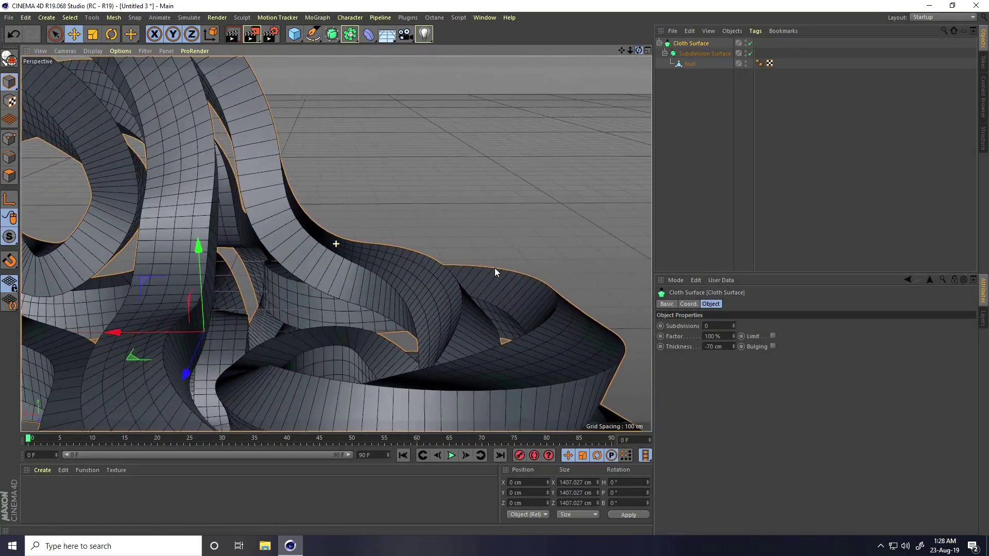
pyautogui.keyDown('alt'); pyautogui.moveTo(495, 269); pyautogui.dragTo(495, 268); pyautogui.keyUp('alt')
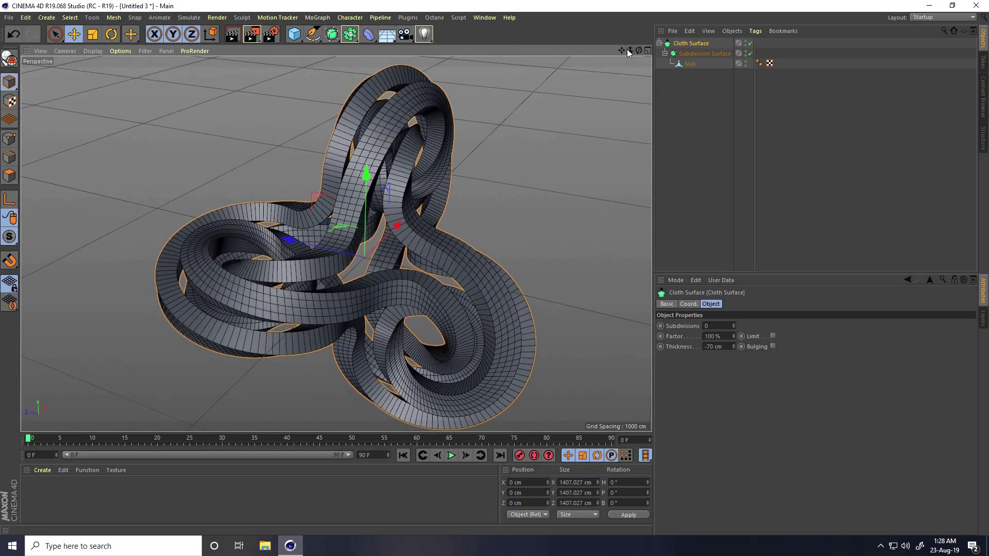
pyautogui.moveTo(628, 51); pyautogui.dragTo(621, 49)
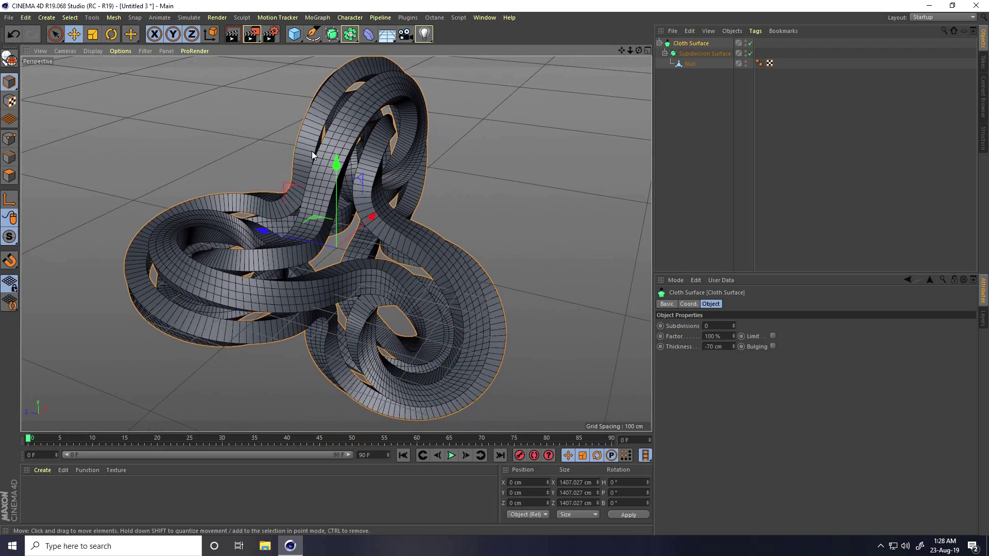
pyautogui.keyDown('alt'); pyautogui.moveTo(312, 155); pyautogui.dragTo(479, 155); pyautogui.keyUp('alt')
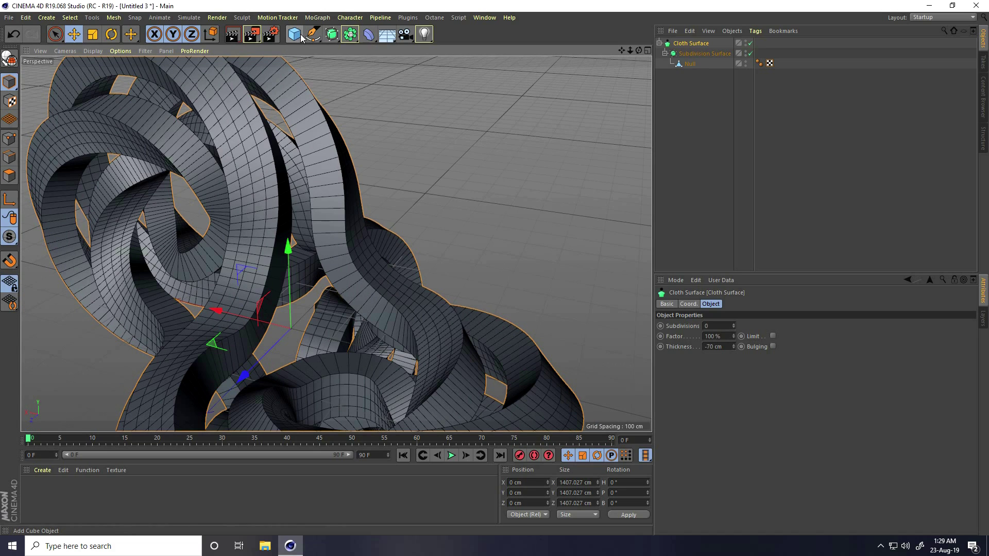
# Step: Add a null object and place the Cloth Surface hierarchy inside it
pyautogui.moveTo(302, 38); pyautogui.dragTo(328, 51)
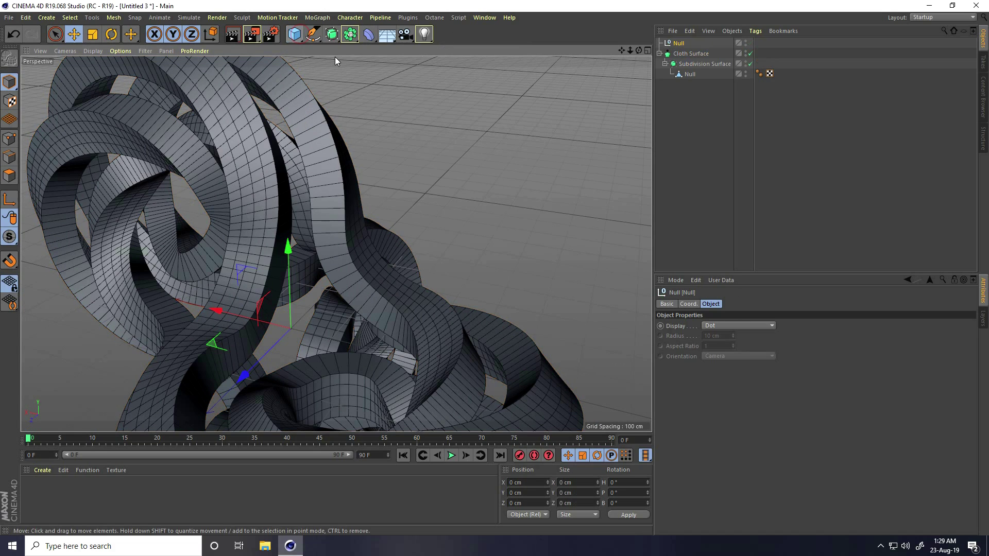
pyautogui.click(689, 55)
pyautogui.moveTo(675, 42); pyautogui.dragTo(676, 44)
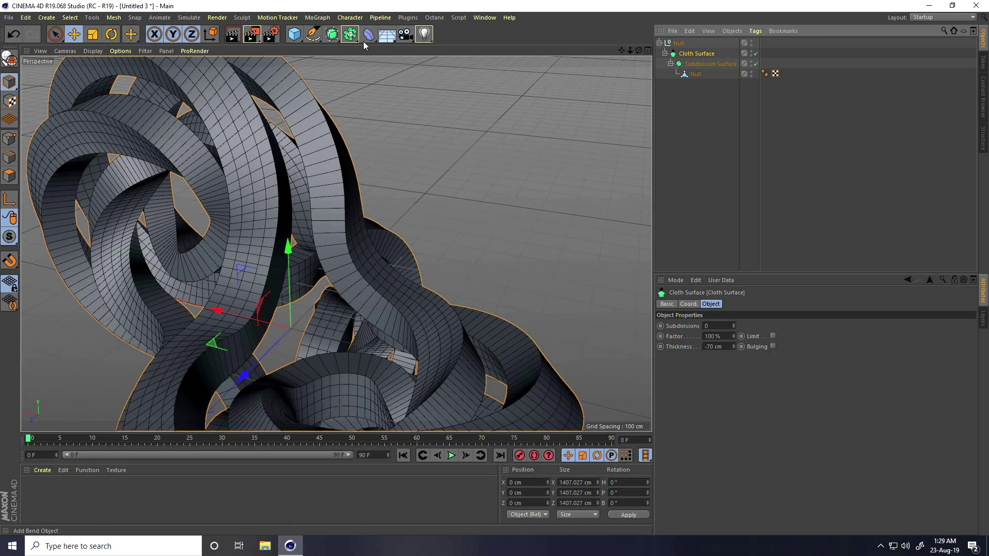
# Step: Add a Bevel deformer and make it a child of the top null, above the Cloth Surface
pyautogui.moveTo(366, 38); pyautogui.dragTo(423, 178)
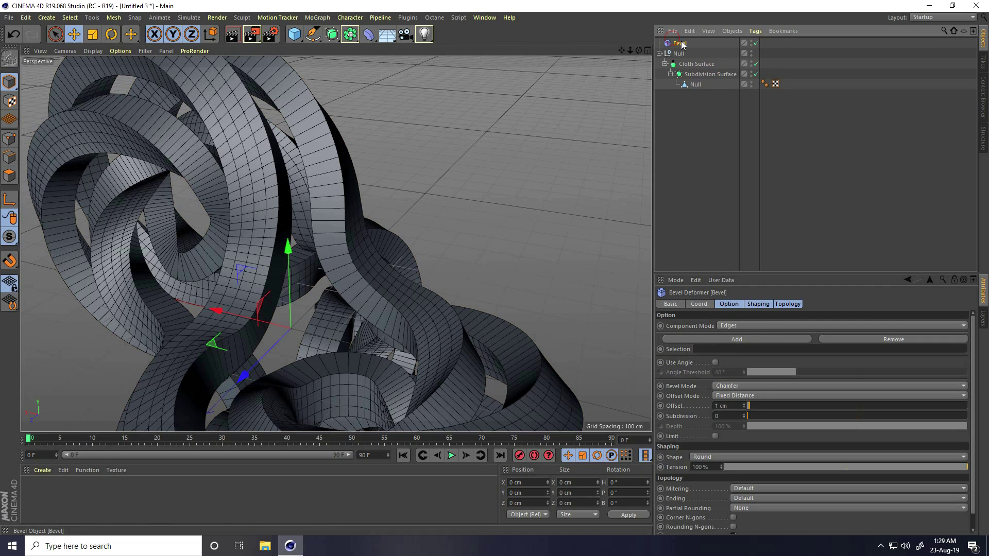
pyautogui.moveTo(682, 57); pyautogui.dragTo(682, 55)
pyautogui.scroll(10, 302, 150)
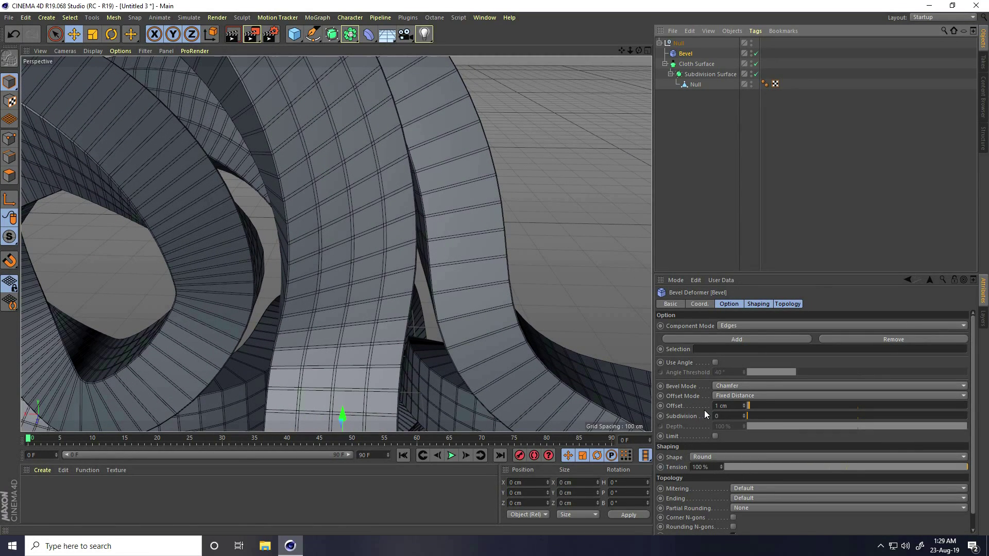
# Step: Switch the Bevel deformer to Polygons mode with Preserve Groups off and an extrusion of -5 cm
pyautogui.click(731, 327)
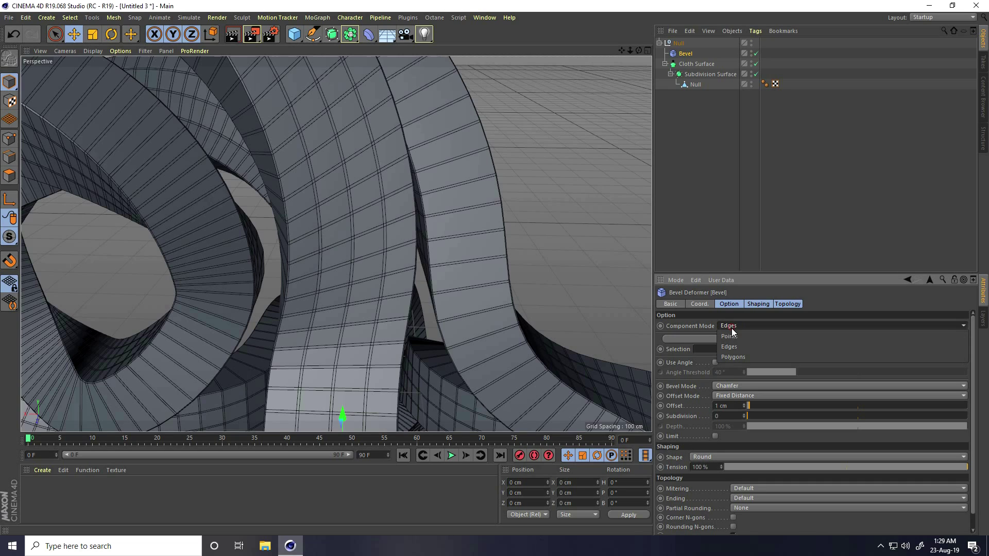
pyautogui.click(744, 357)
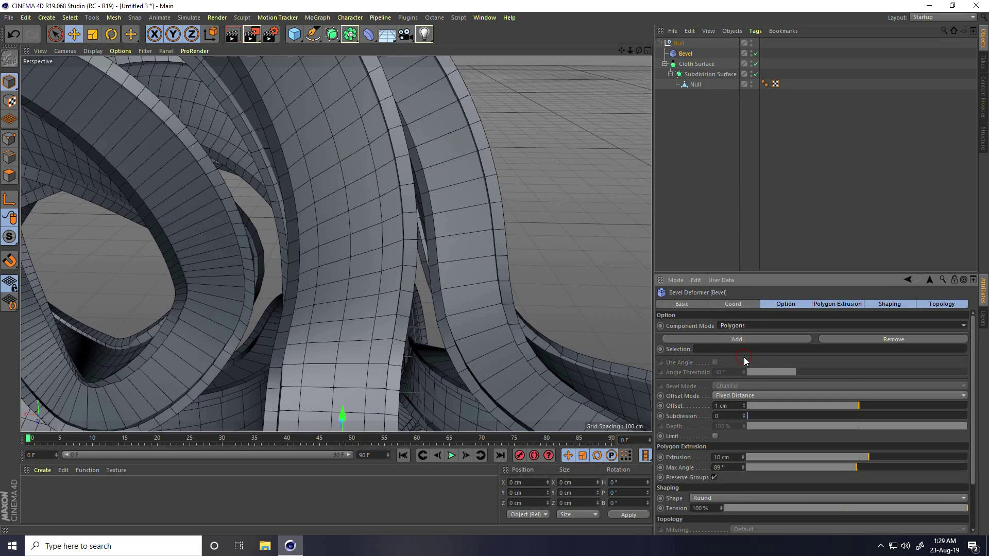
pyautogui.keyDown('alt'); pyautogui.moveTo(504, 279); pyautogui.dragTo(469, 279); pyautogui.keyUp('alt')
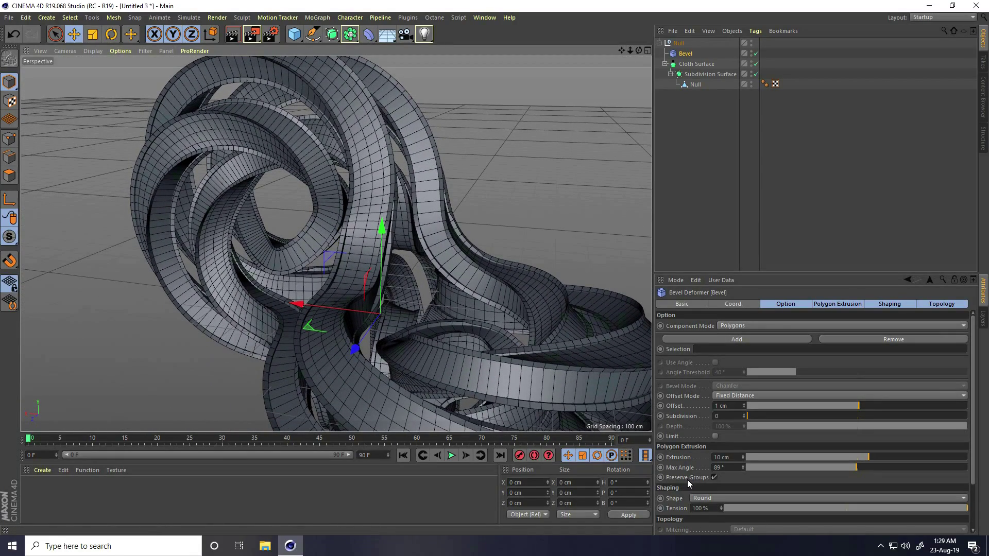
pyautogui.click(714, 478)
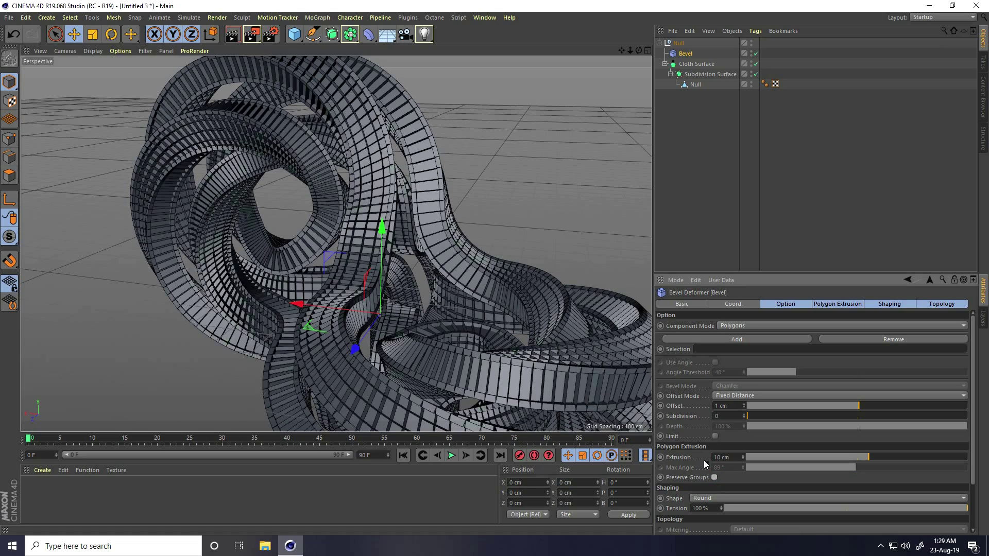
pyautogui.press('BackSpace')
pyautogui.scroll(8, 407, 198)
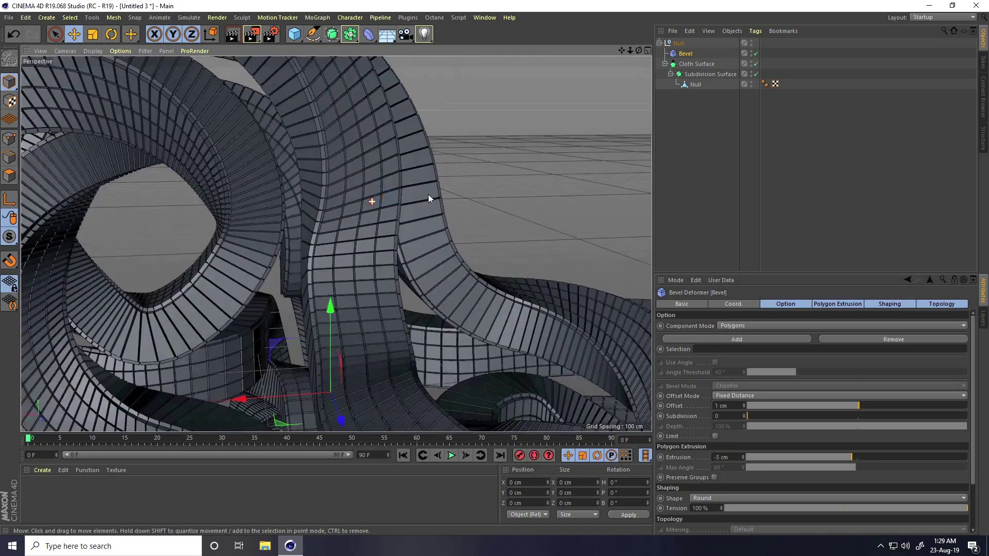
pyautogui.keyDown('alt'); pyautogui.moveTo(428, 194); pyautogui.dragTo(468, 190); pyautogui.keyUp('alt')
pyautogui.keyDown('alt'); pyautogui.moveTo(338, 191); pyautogui.dragTo(376, 168); pyautogui.keyUp('alt')
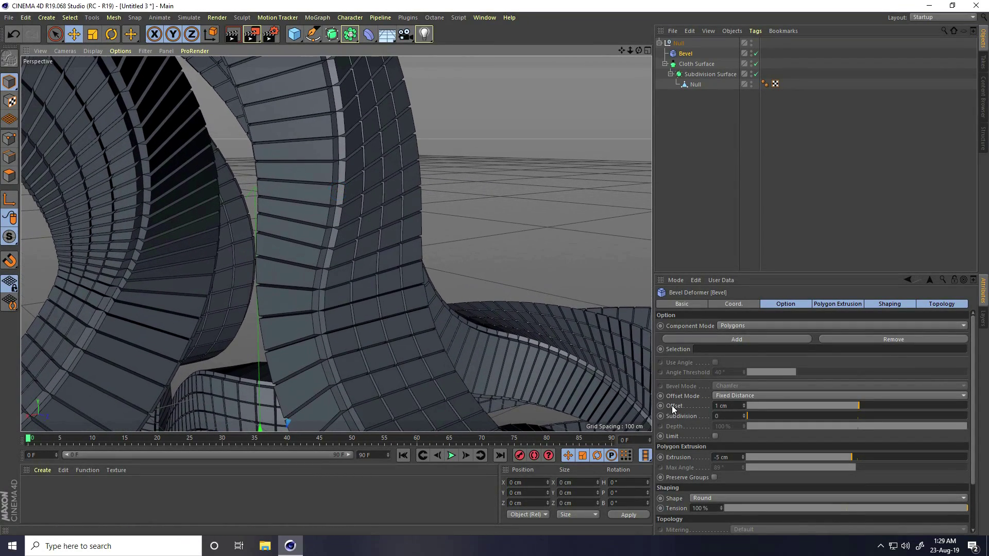
# Step: Try a 10 cm offset on the Bevel deformer and reduce it to 5 cm
pyautogui.click(732, 405)
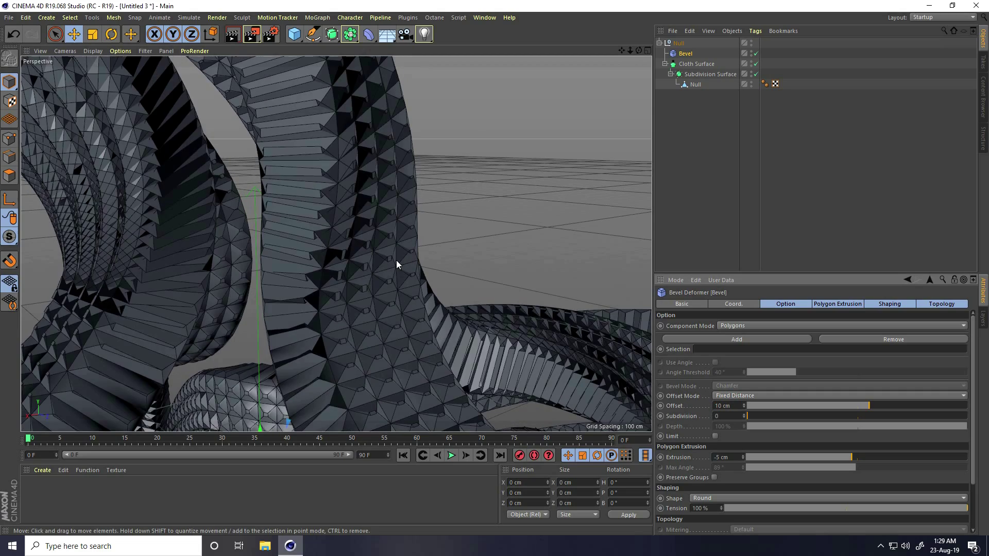
pyautogui.keyDown('alt'); pyautogui.moveTo(397, 260); pyautogui.dragTo(326, 254); pyautogui.keyUp('alt')
pyautogui.click(731, 405)
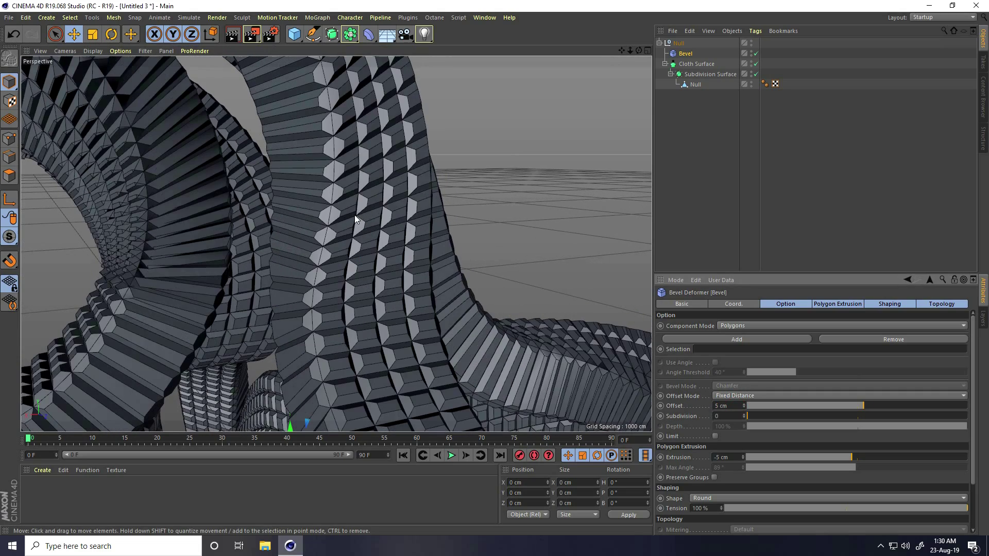
pyautogui.keyDown('alt'); pyautogui.moveTo(355, 214); pyautogui.dragTo(197, 236); pyautogui.keyUp('alt')
pyautogui.keyDown('alt'); pyautogui.moveTo(328, 229); pyautogui.dragTo(284, 292); pyautogui.keyUp('alt')
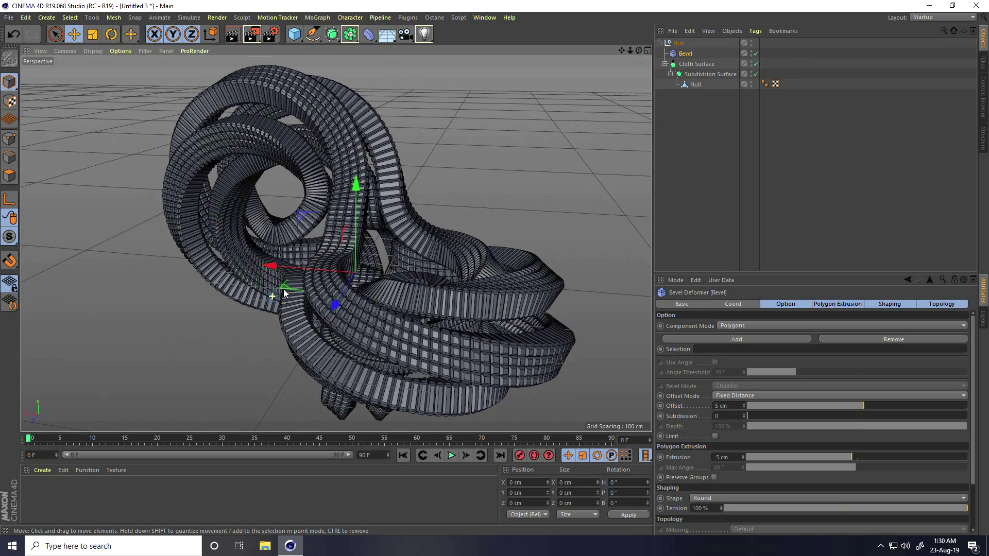
# Step: Load the MercyMat material library from the Cinema 4d studio lights & Materials folder
pyautogui.click(43, 469)
pyautogui.click(52, 409)
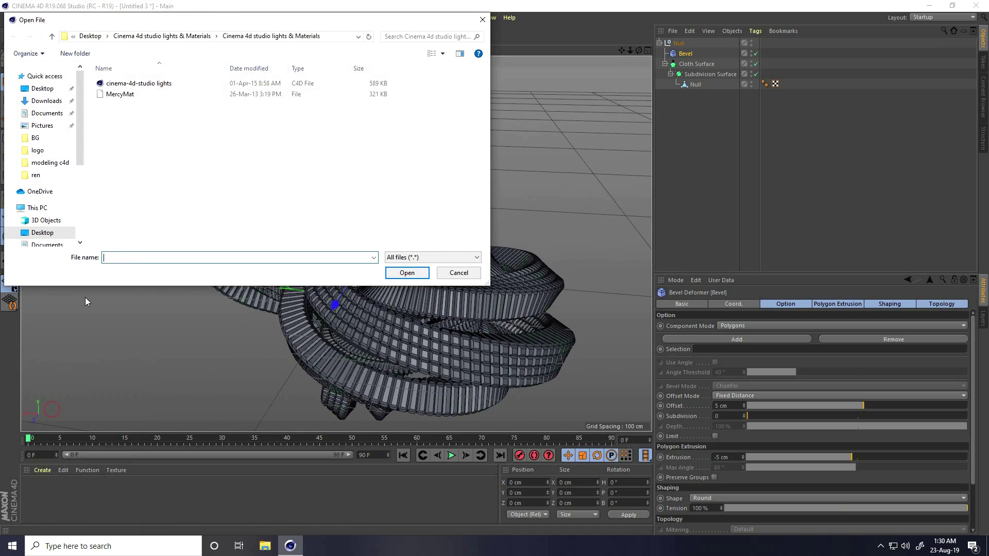
pyautogui.click(119, 94)
pyautogui.click(407, 272)
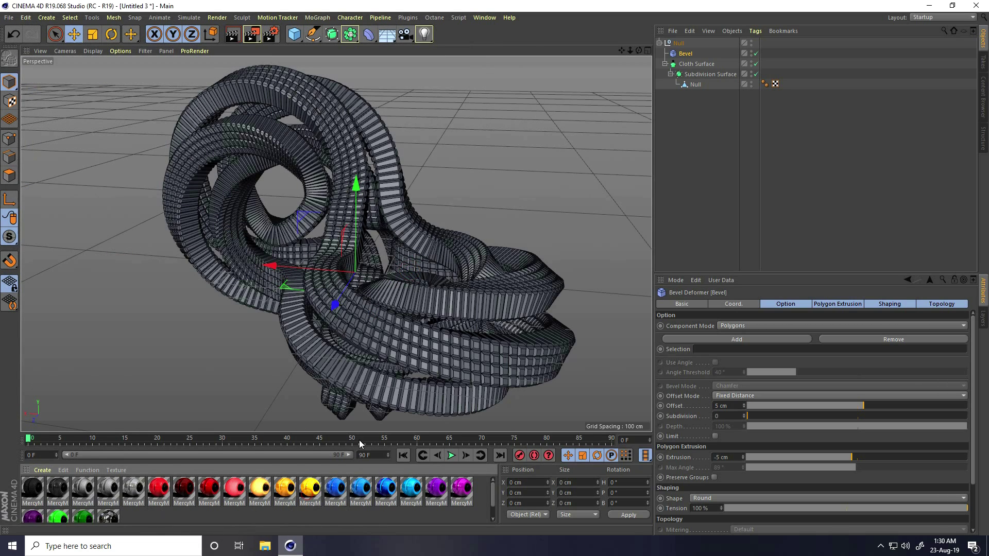
# Step: Apply the yellow MercyMP material to the top null so it covers the whole model
pyautogui.moveTo(680, 47); pyautogui.dragTo(679, 43)
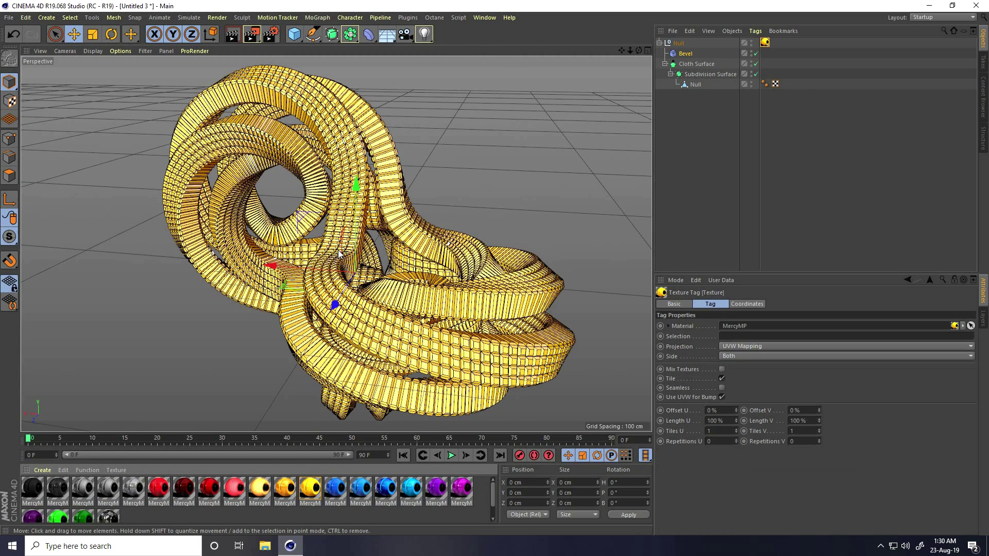
pyautogui.keyDown('alt'); pyautogui.moveTo(419, 177); pyautogui.dragTo(437, 171, button='right'); pyautogui.keyUp('alt')
pyautogui.keyDown('alt'); pyautogui.moveTo(286, 231); pyautogui.dragTo(342, 247); pyautogui.keyUp('alt')
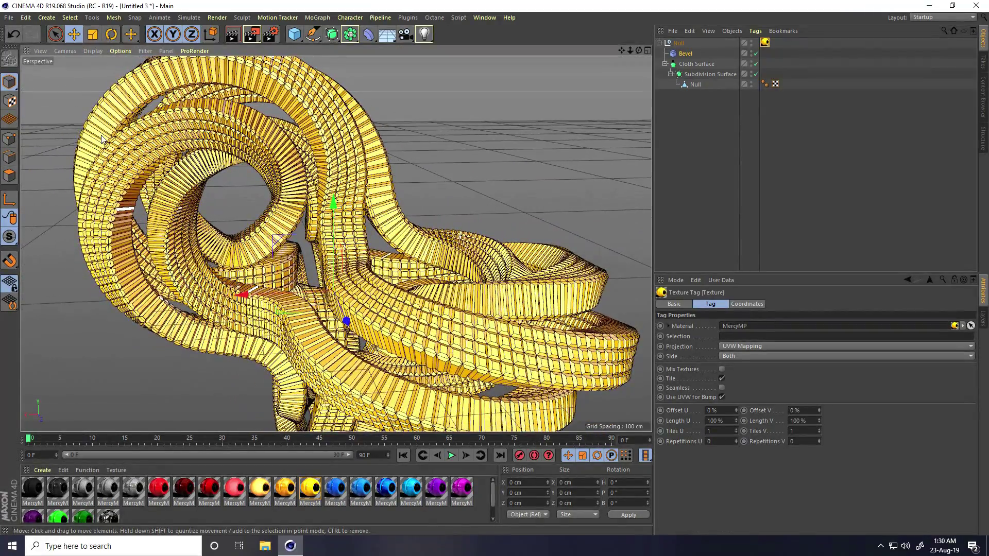
# Step: Merge the cinema-4d-studio lights scene into the current project
pyautogui.click(9, 17)
pyautogui.click(24, 44)
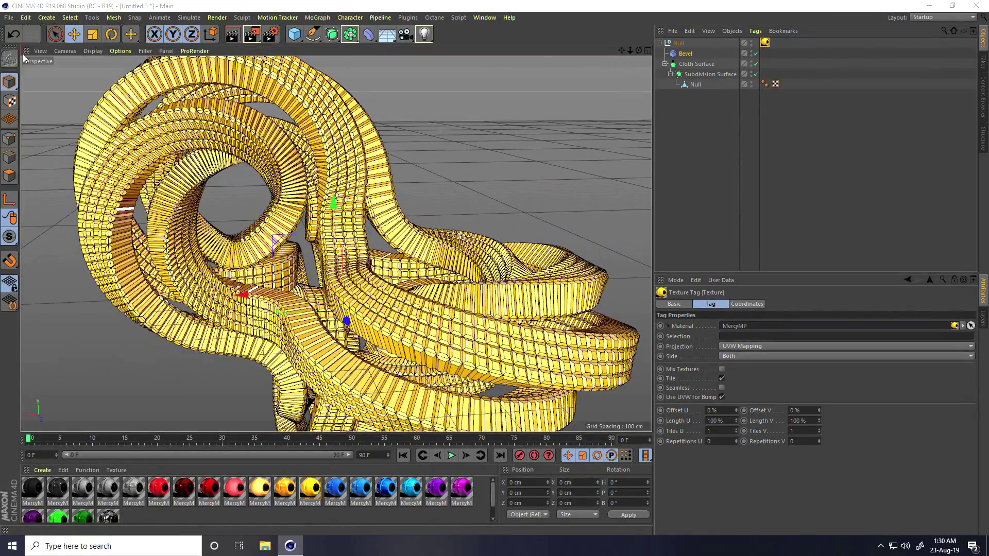
pyautogui.click(126, 84)
pyautogui.click(407, 272)
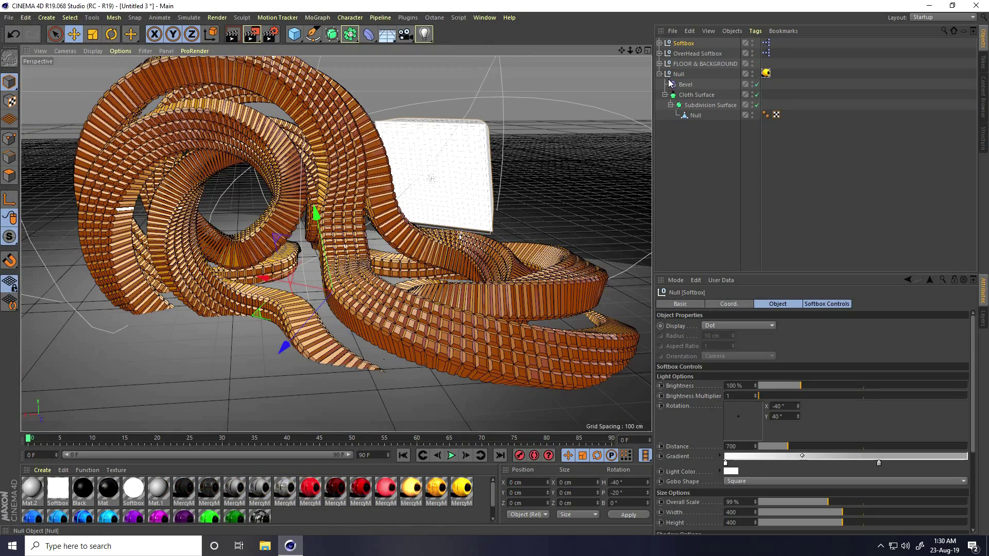
# Step: Collapse the null holding the model and scale it to 0.3 on X, Y and Z
pyautogui.click(659, 74)
pyautogui.click(674, 76)
pyautogui.scroll(-5, 278, 289)
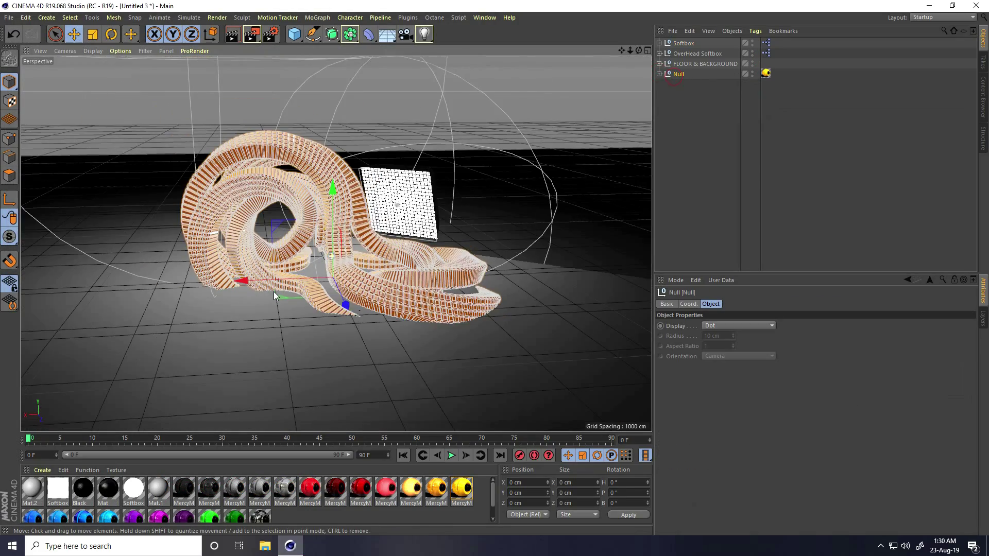
pyautogui.moveTo(273, 292)
pyautogui.keyDown('alt'); pyautogui.mouseDown()
pyautogui.moveTo(534, 286)
pyautogui.moveTo(360, 279)
pyautogui.moveTo(265, 315)
pyautogui.moveTo(239, 306)
pyautogui.moveTo(280, 312)
pyautogui.mouseUp(); pyautogui.keyUp('alt')
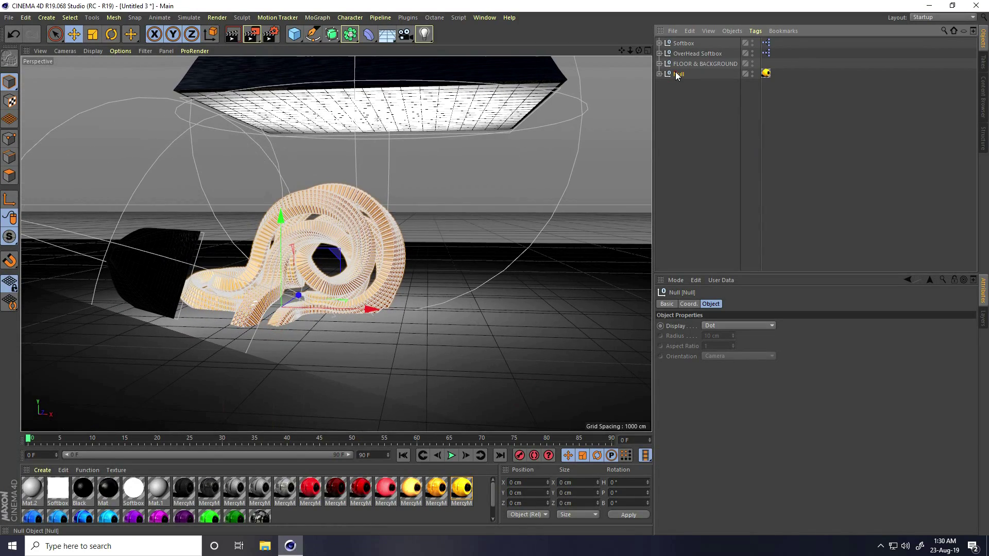
pyautogui.click(688, 304)
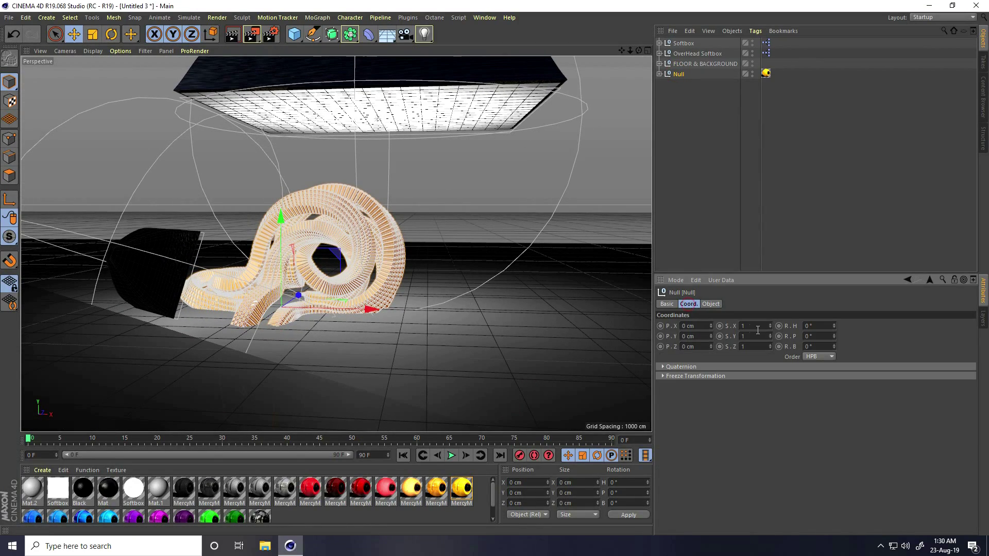
pyautogui.write('0.3')
pyautogui.press('Tab')
pyautogui.write('0.3')
pyautogui.press('Tab')
pyautogui.write('0.3')
pyautogui.press('Return')
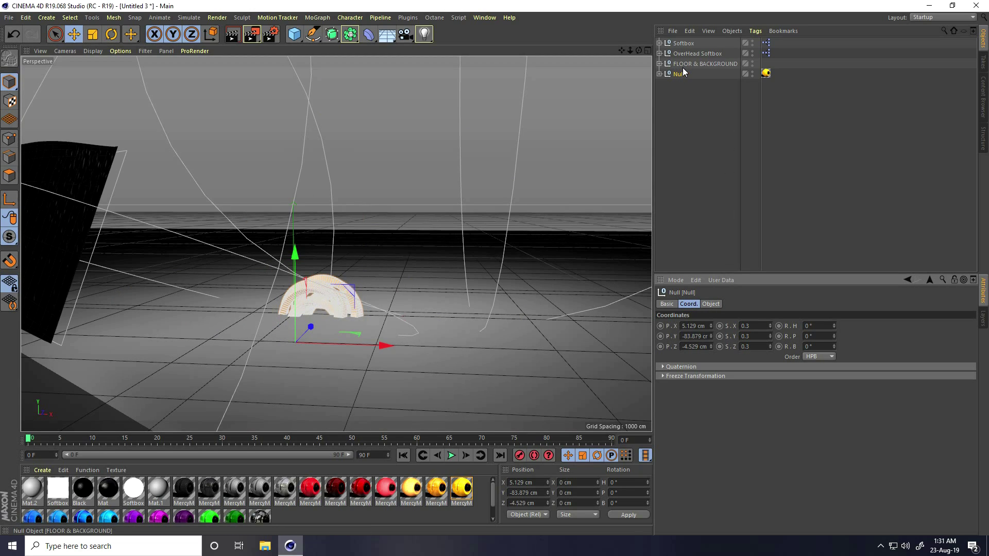
# Step: Lower the FLOOR & BACKGROUND null to about -283 cm on Y, directly beneath the model's lowest point
pyautogui.click(682, 65)
pyautogui.middleClick(344, 240)
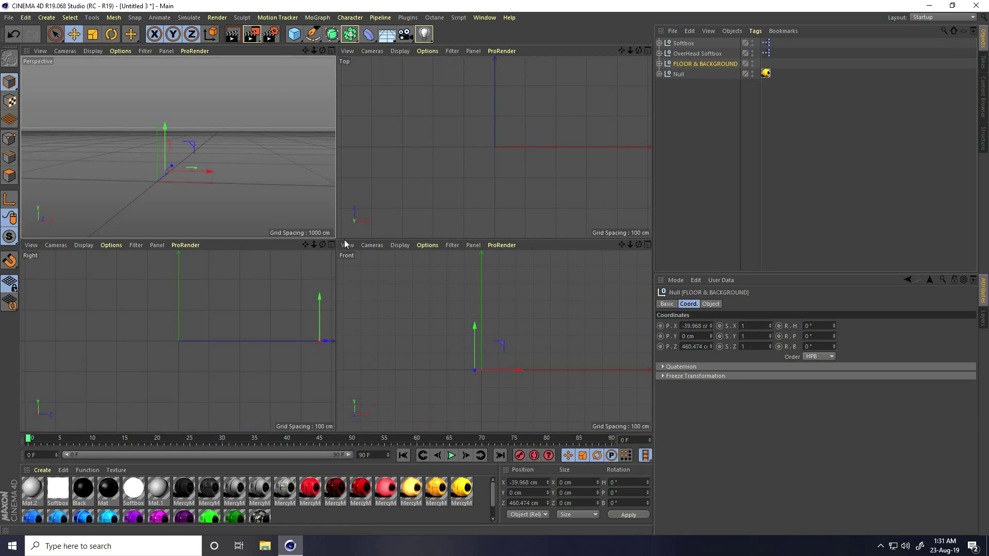
pyautogui.middleClick(347, 261)
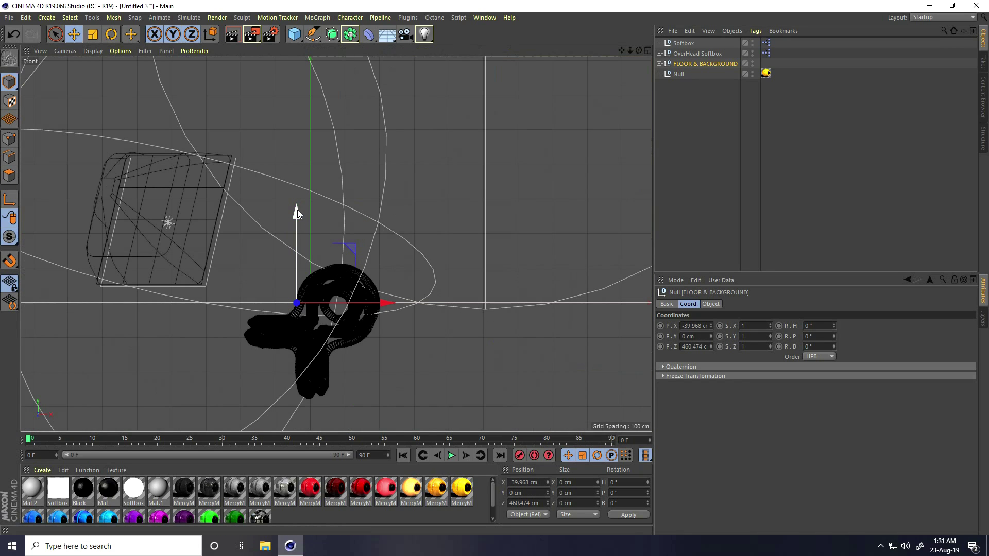
pyautogui.moveTo(297, 209); pyautogui.dragTo(309, 307)
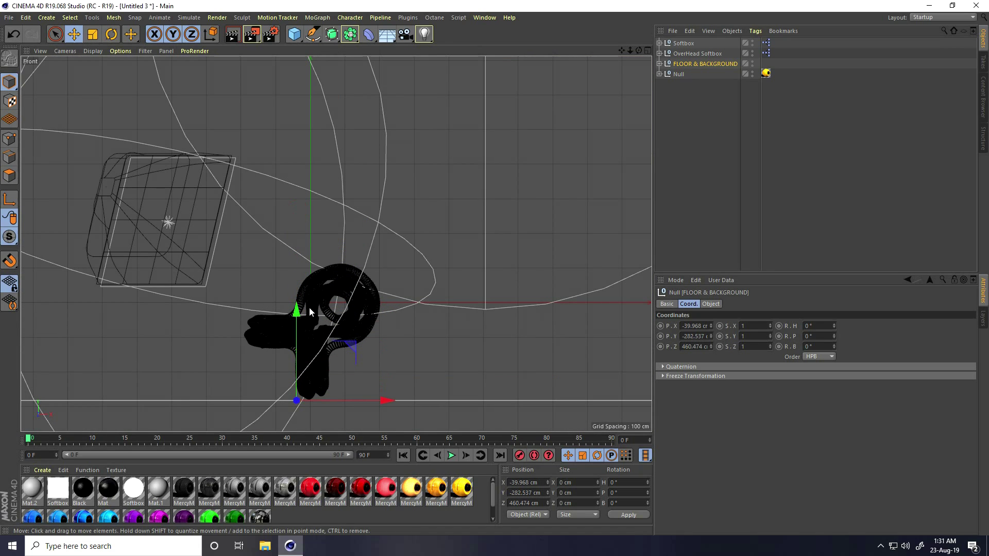
pyautogui.middleClick(309, 307)
pyautogui.middleClick(262, 243)
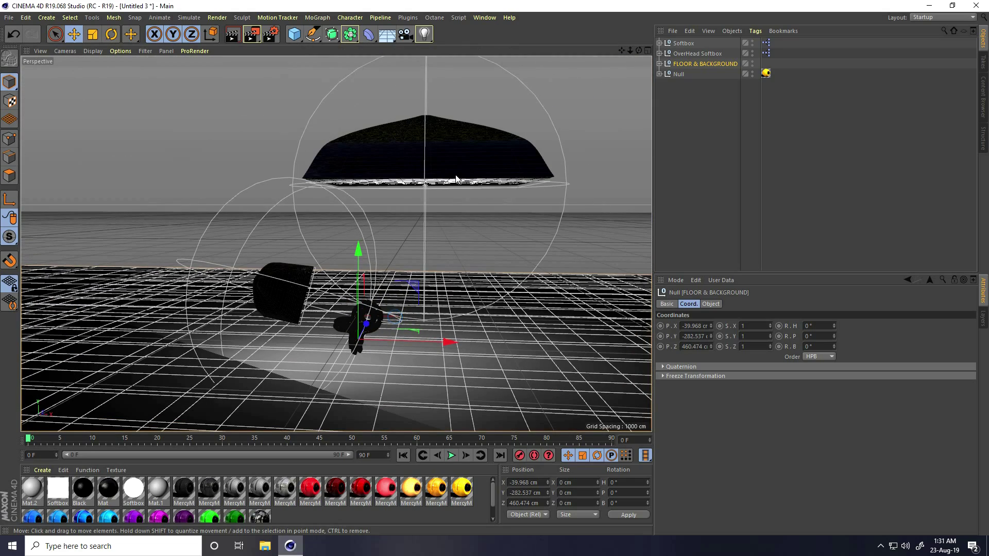
# Step: Move the OverHead Softbox along X to about 14 cm so that it sits above the model
pyautogui.click(690, 53)
pyautogui.moveTo(510, 181); pyautogui.dragTo(441, 184)
pyautogui.keyDown('alt'); pyautogui.moveTo(351, 327); pyautogui.dragTo(377, 323, button='right'); pyautogui.keyUp('alt')
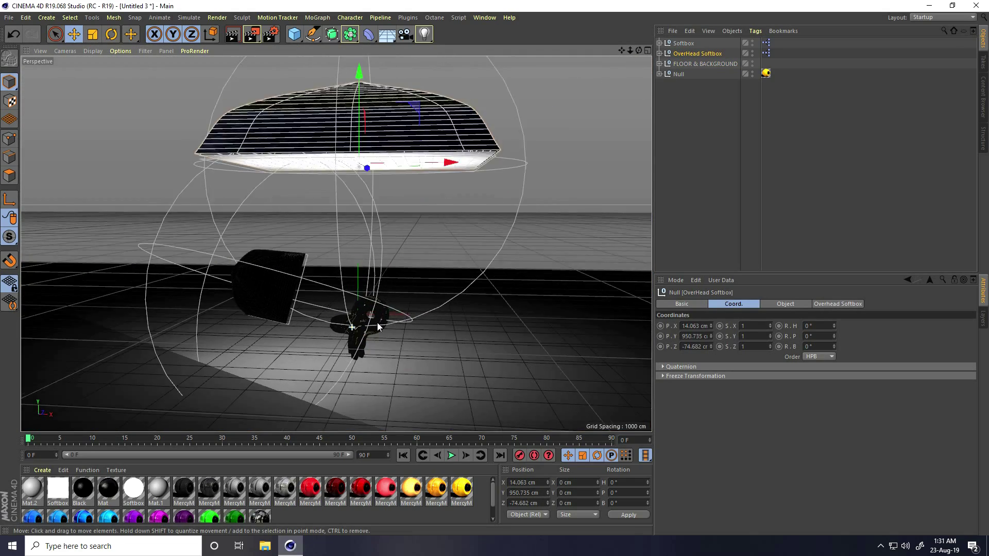
pyautogui.scroll(8, 377, 323)
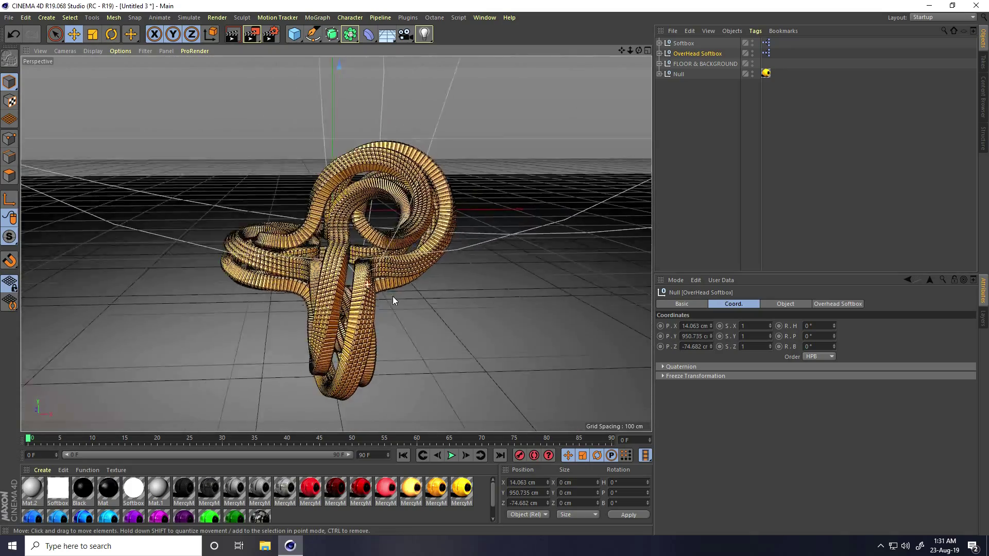
pyautogui.keyDown('alt'); pyautogui.moveTo(392, 296); pyautogui.dragTo(283, 311); pyautogui.keyUp('alt')
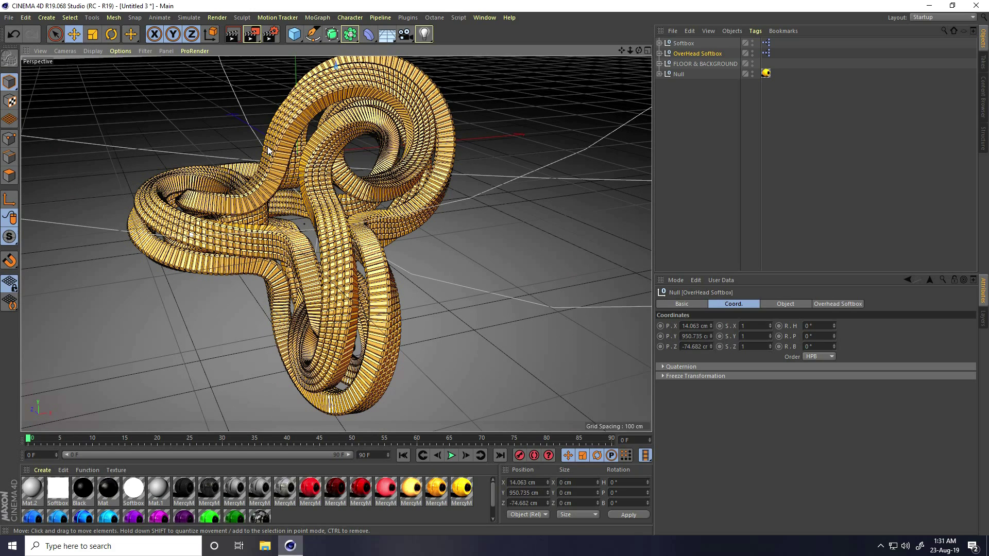
# Step: Add Ambient Occlusion and Global Illumination to the render settings
pyautogui.click(272, 35)
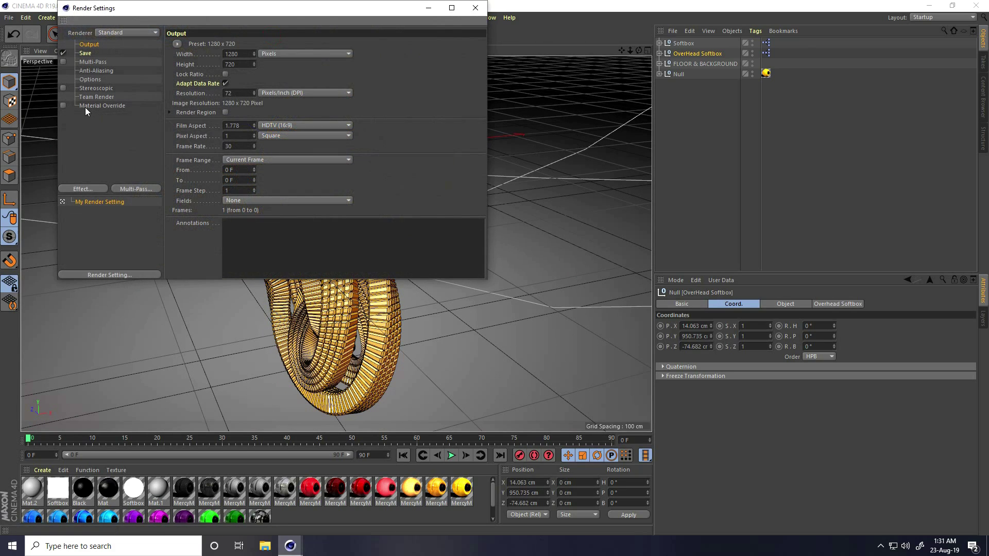
pyautogui.click(83, 189)
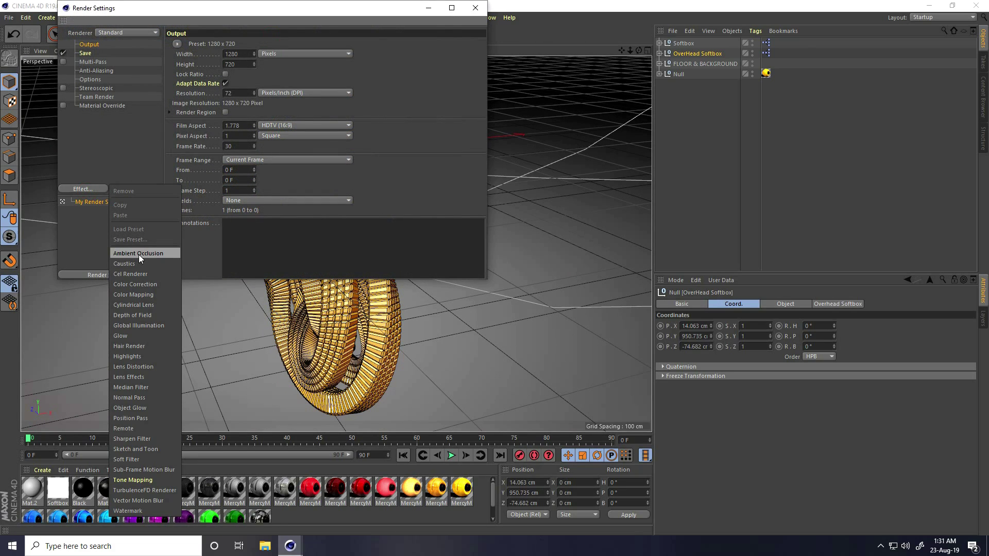
pyautogui.click(138, 253)
pyautogui.click(88, 189)
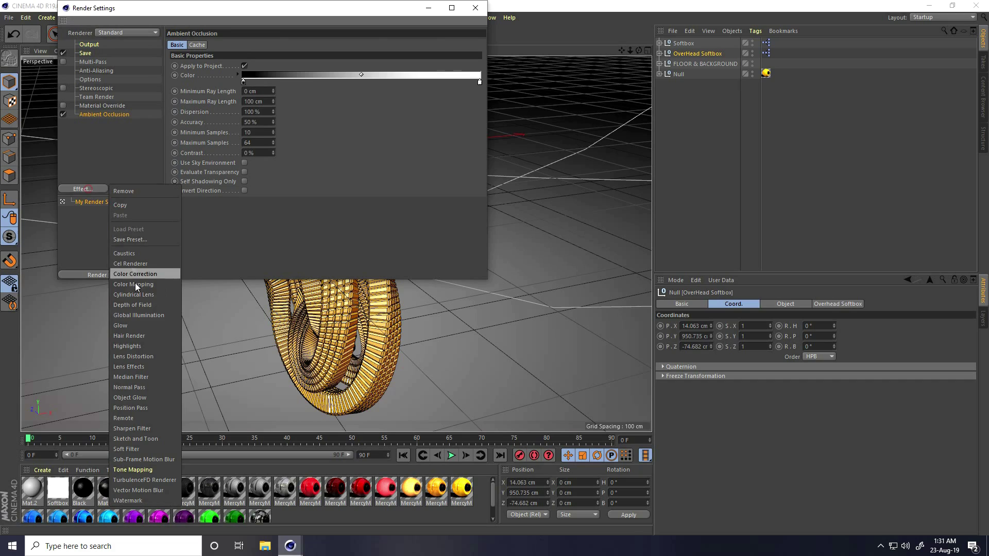
pyautogui.click(136, 312)
# Step: Set the render's anti-aliasing to Best and close the render settings
pyautogui.click(98, 70)
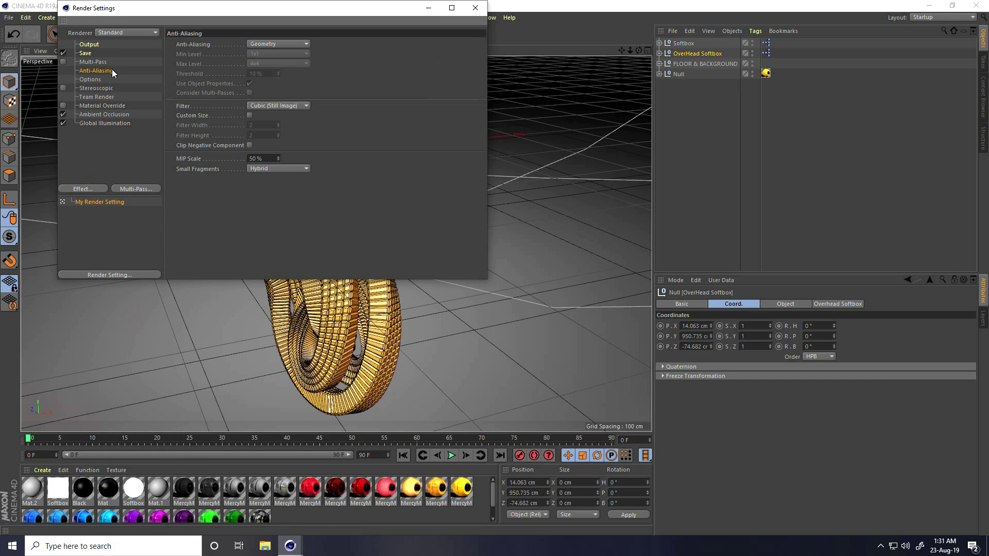
pyautogui.click(258, 44)
pyautogui.click(267, 75)
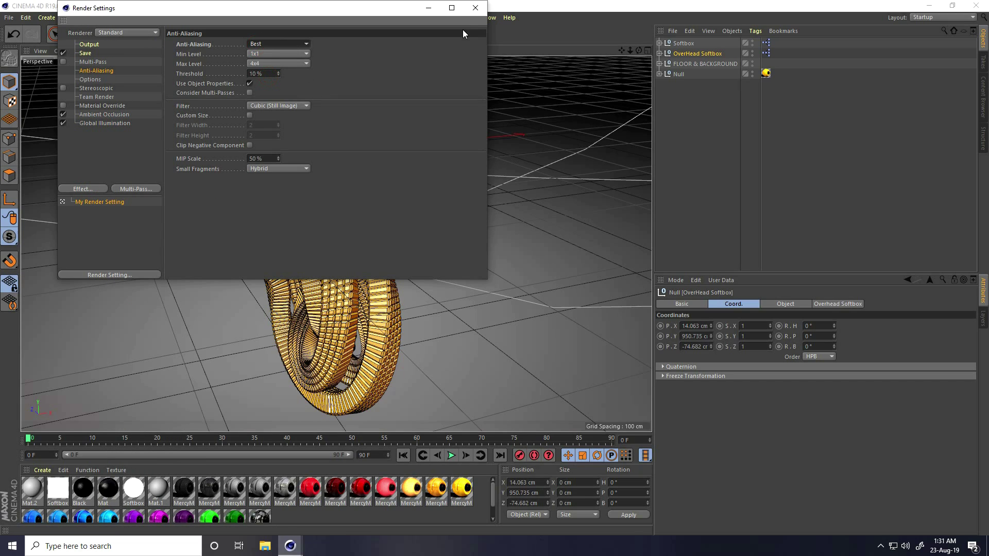
pyautogui.click(474, 8)
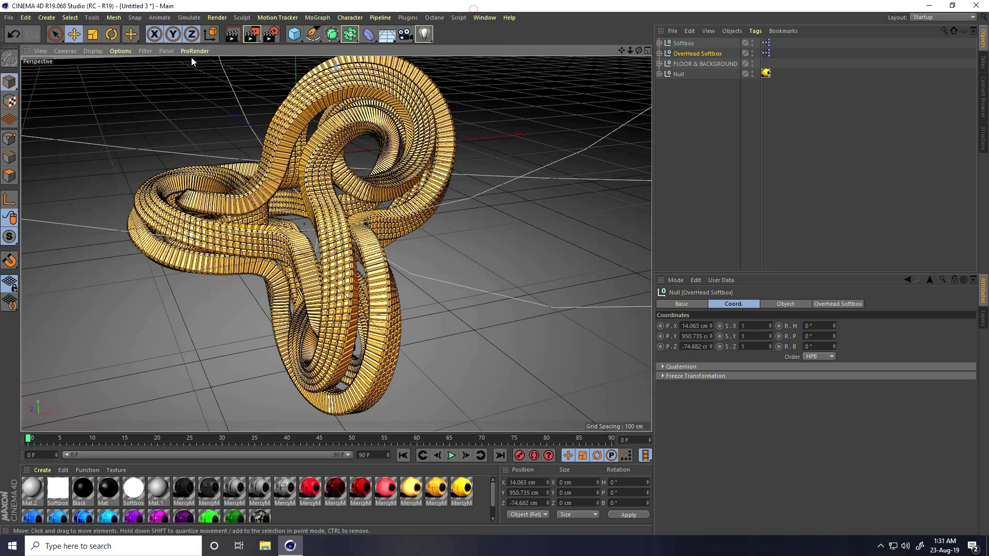
# Step: Render the scene to the Picture Viewer, continuing past the missing texture, and maximize the viewer
pyautogui.click(252, 35)
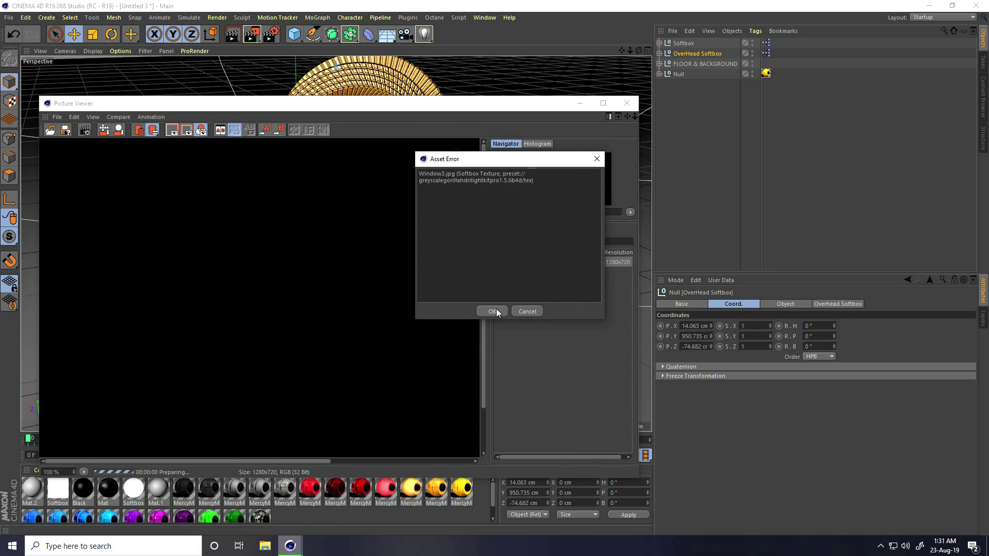
pyautogui.click(493, 312)
pyautogui.click(603, 103)
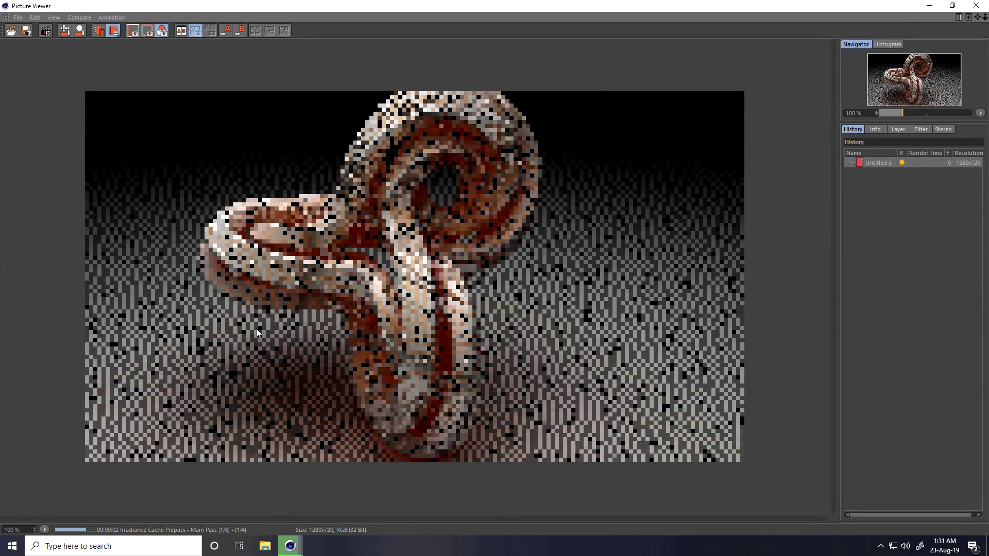